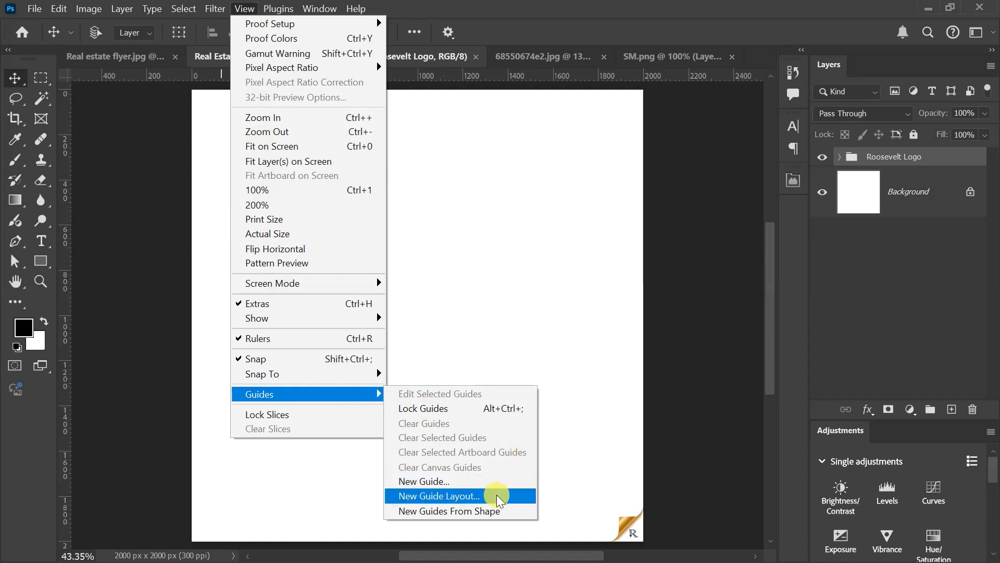
Step: Add a guide layout with 200 px left and right margins to the social media post canvas
left_click(493, 496)
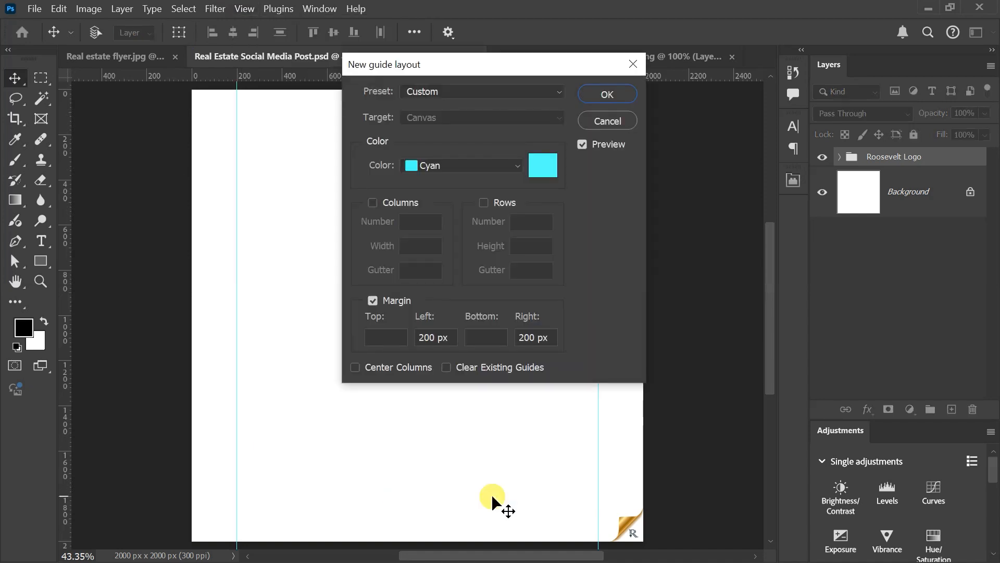
left_click(604, 85)
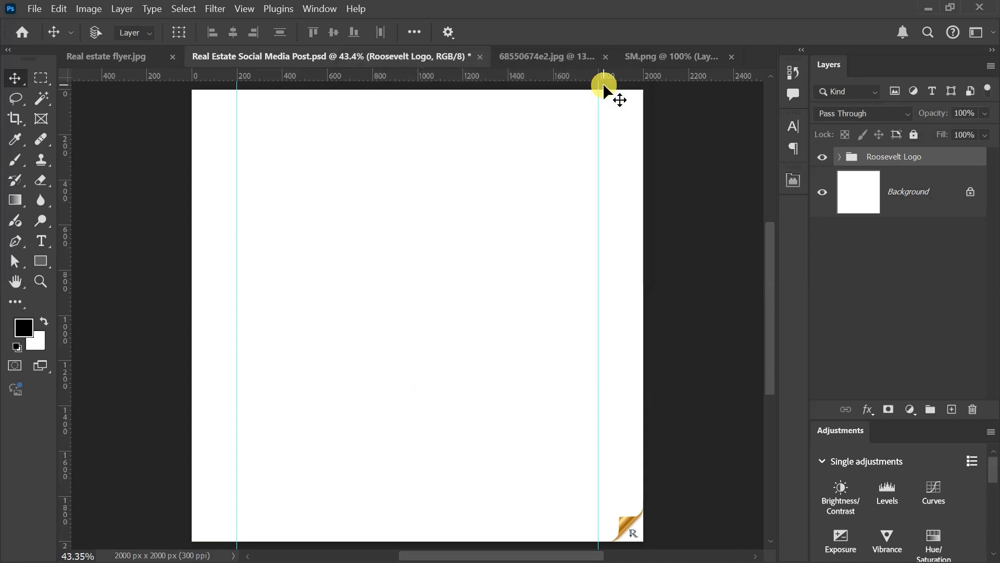
Step: Convert the businessman photo in 68550674e2.jpg to a smart object and copy it into Real Estate Social Media Post.psd
left_click(560, 57)
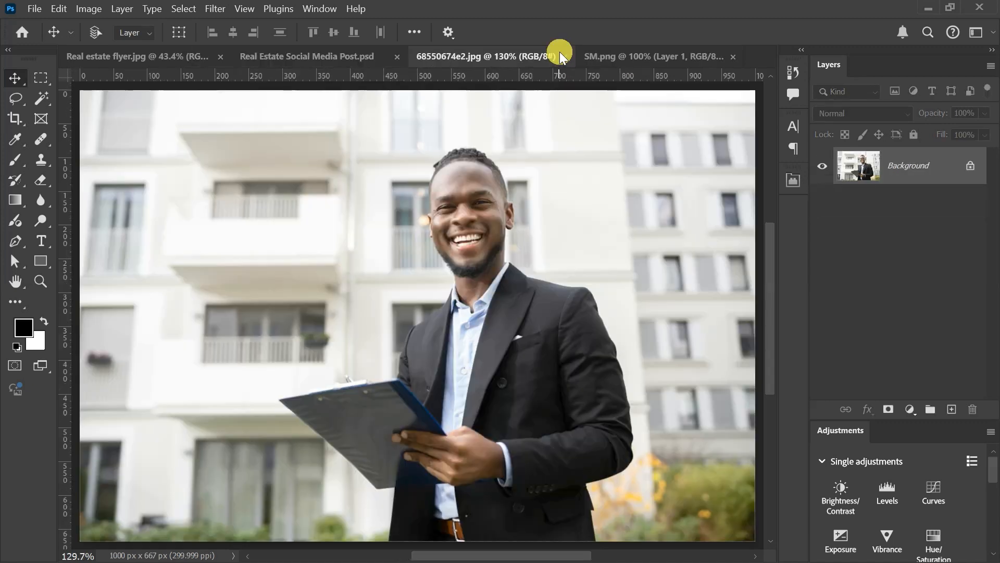
right_click(911, 161)
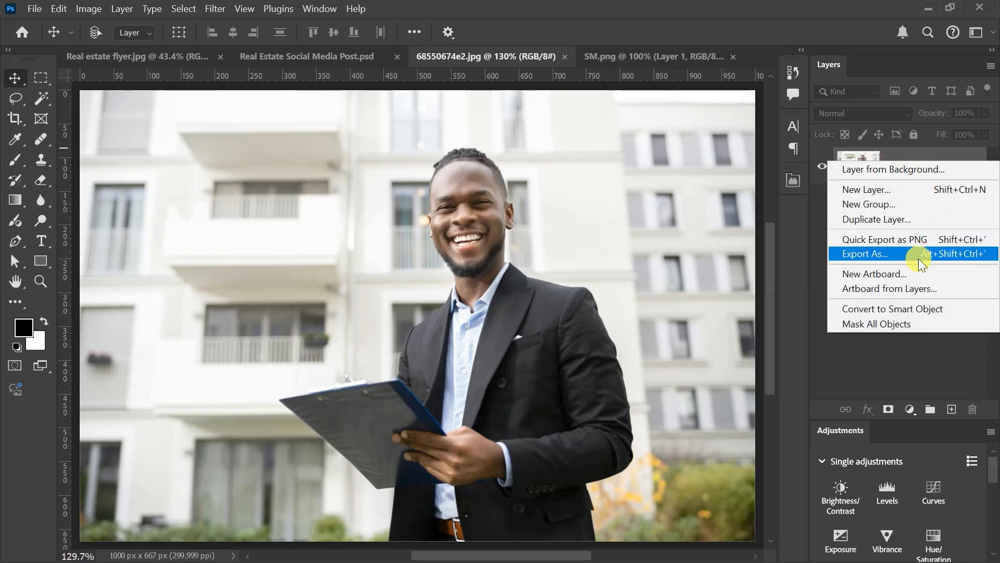
left_click(901, 308)
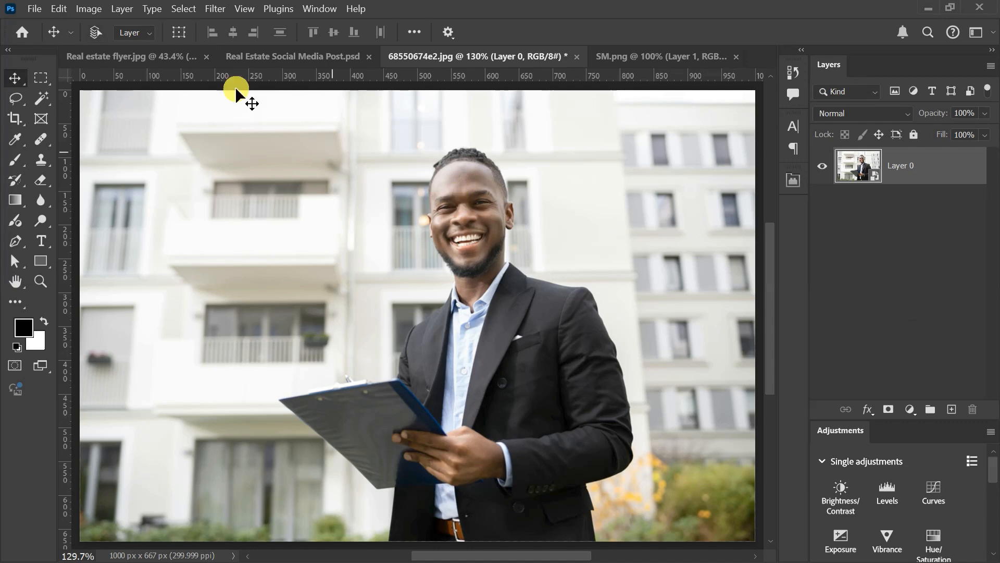
left_click(276, 57)
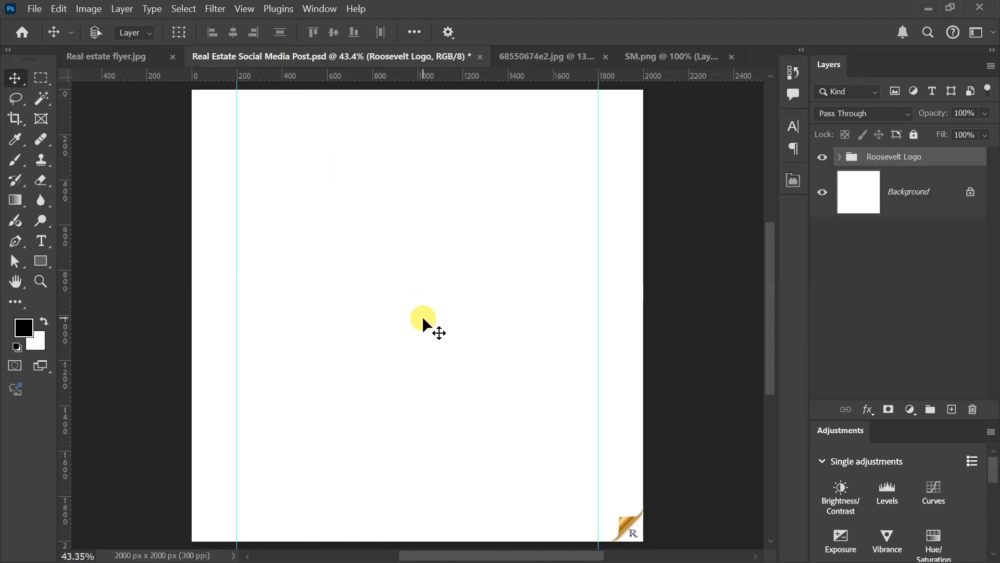
left_click_drag(424, 319, 423, 319)
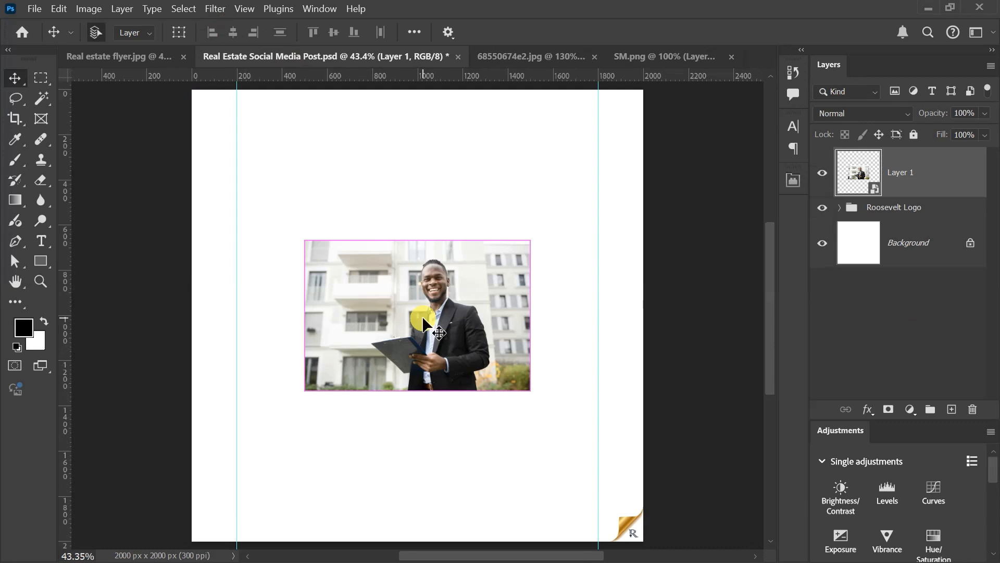
Step: Scale the photo proportionally to 299.70% and shift it left to X 856.50 px
key("ctrl+t")
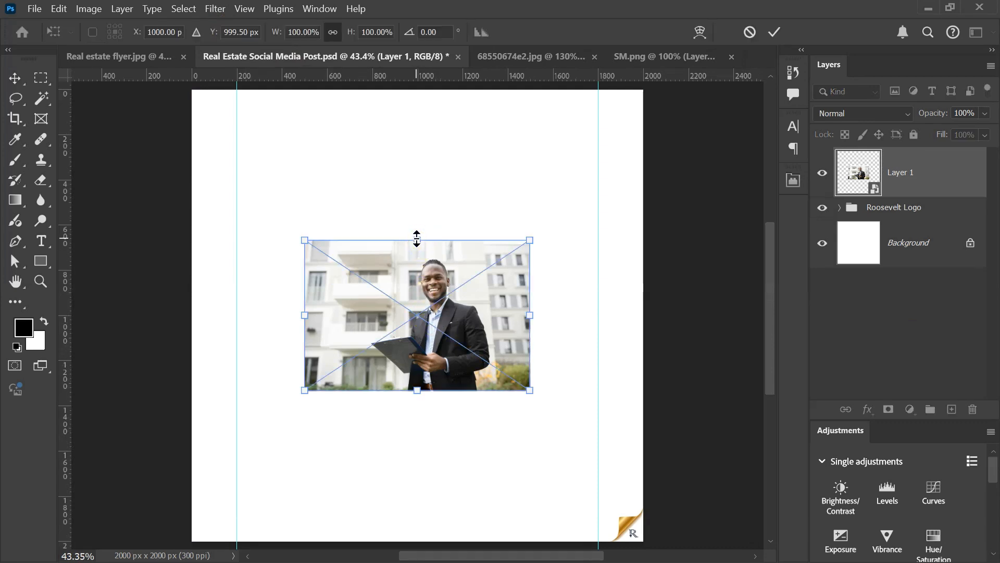
left_click_drag(416, 238, 439, 89)
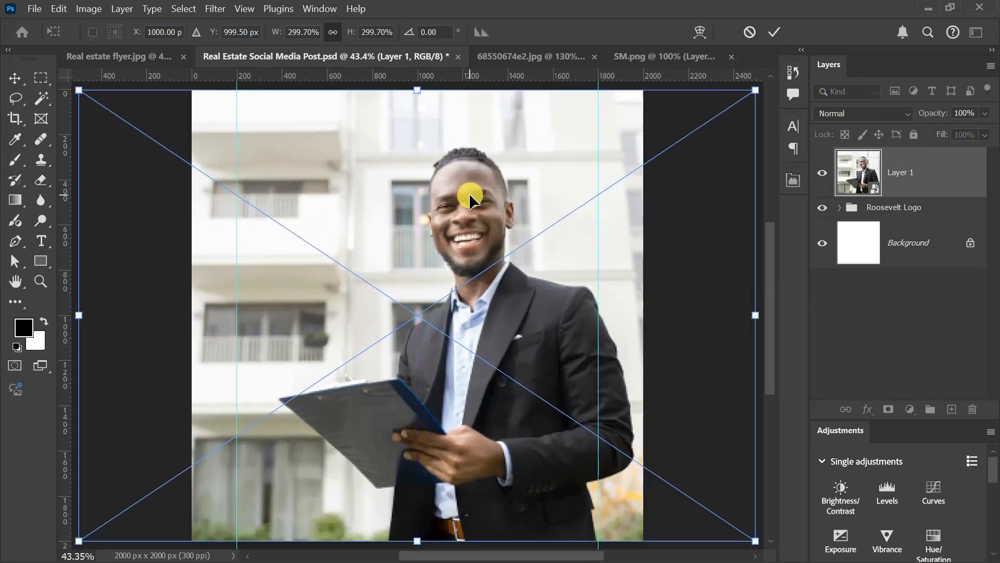
left_click_drag(564, 347, 534, 345)
left_click(775, 33)
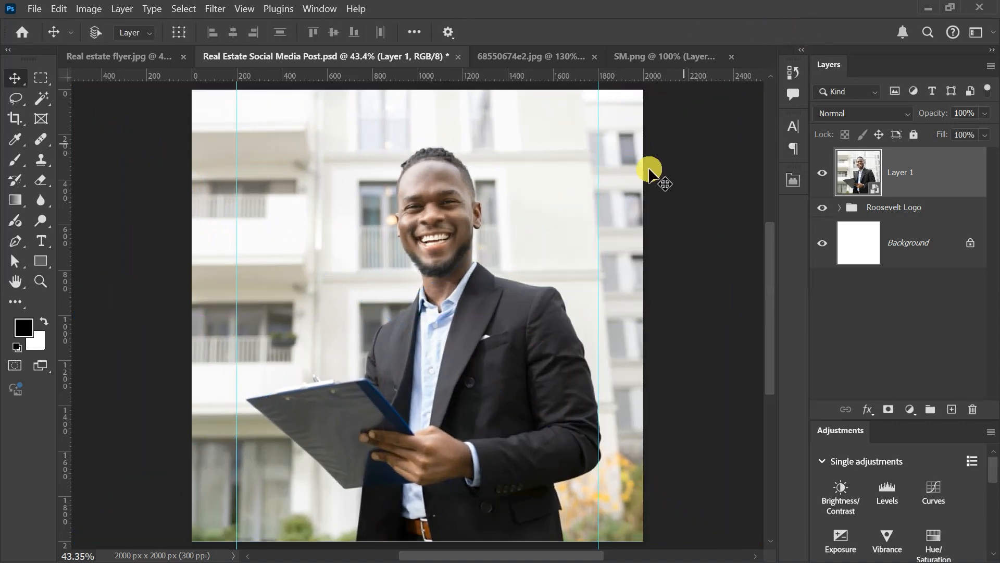
Step: Extend the photo's bottom edge to the canvas's bottom edge, scaling it to 299.85%
scroll(547, 234, "down", 3)
scroll(540, 284, "up", 4)
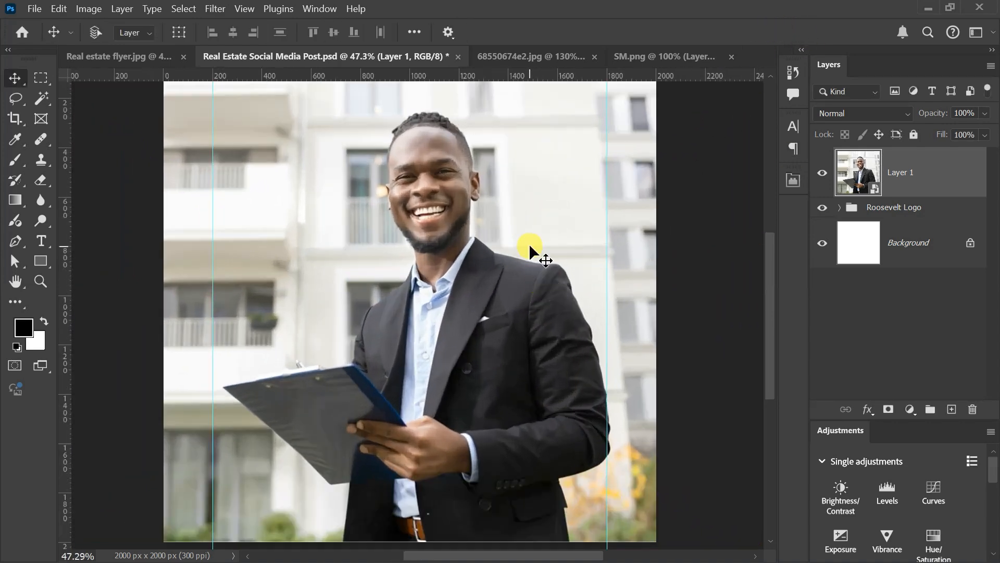
scroll(530, 245, "down", 2)
scroll(488, 461, "up", 3)
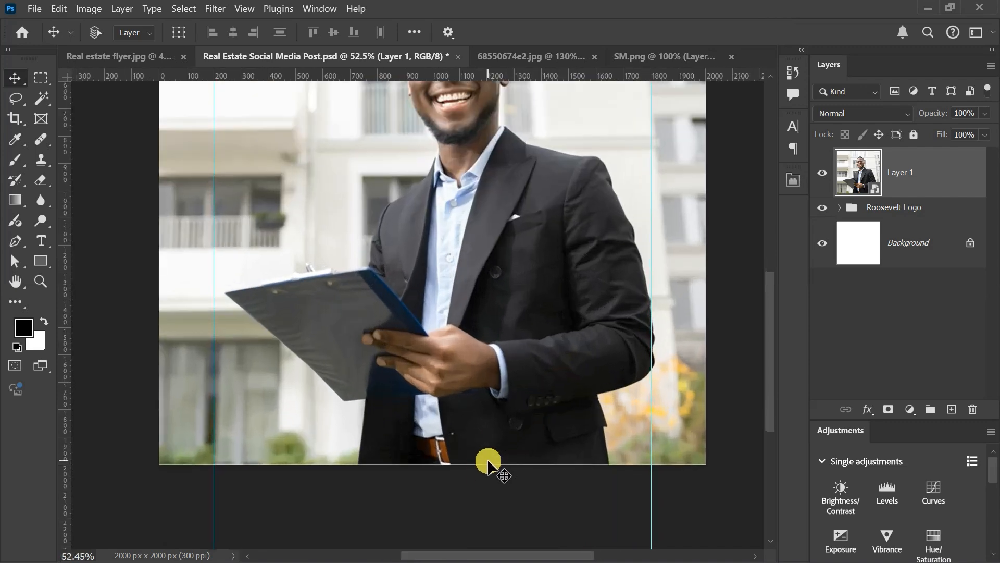
key("ctrl+t")
scroll(391, 473, "up", 2)
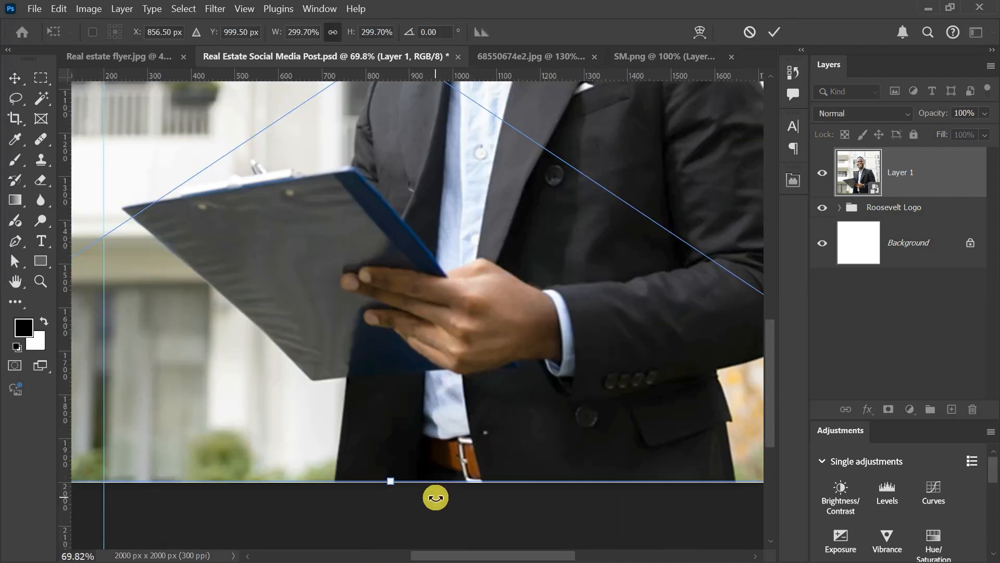
scroll(436, 497, "up", 3)
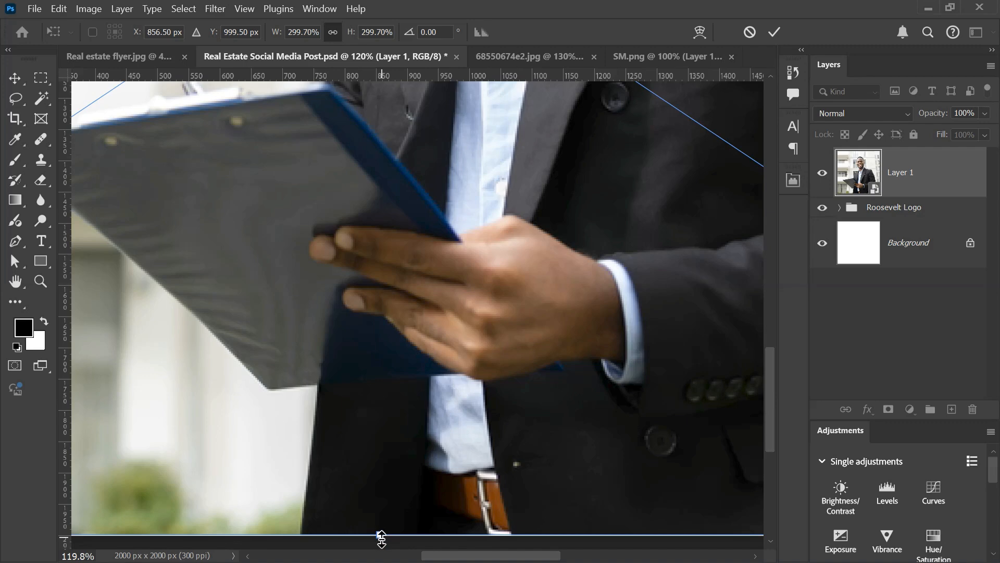
left_click_drag(382, 537, 380, 539)
left_click(775, 30)
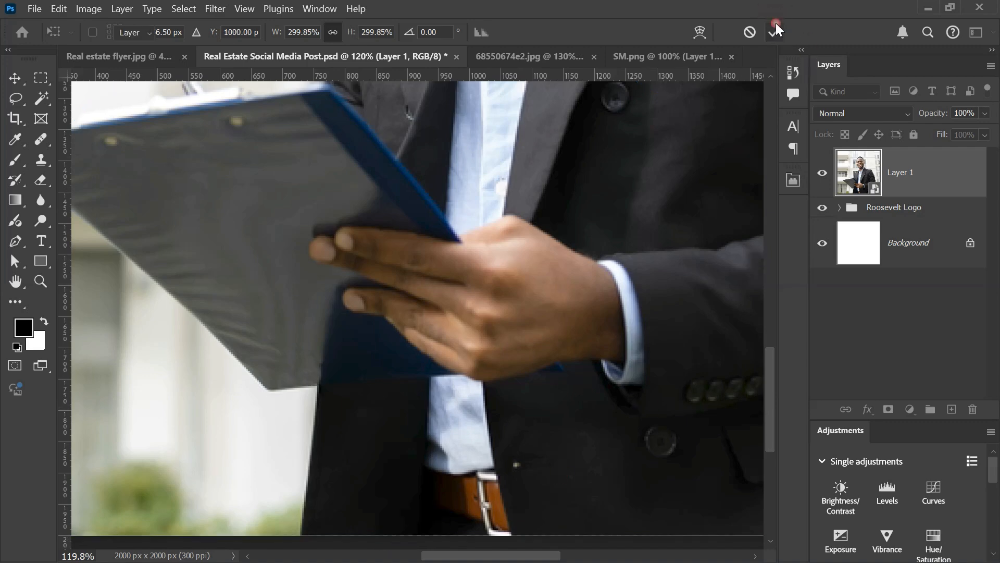
key("ctrl+0")
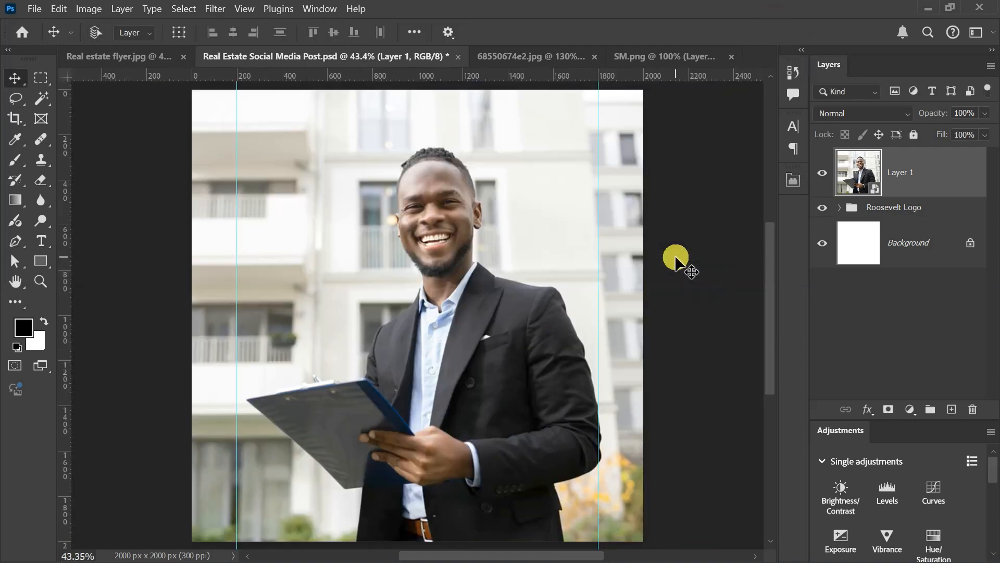
Step: Move Layer 1 below the Roosevelt Logo group and select the photo's subject automatically
left_click_drag(916, 174, 916, 223)
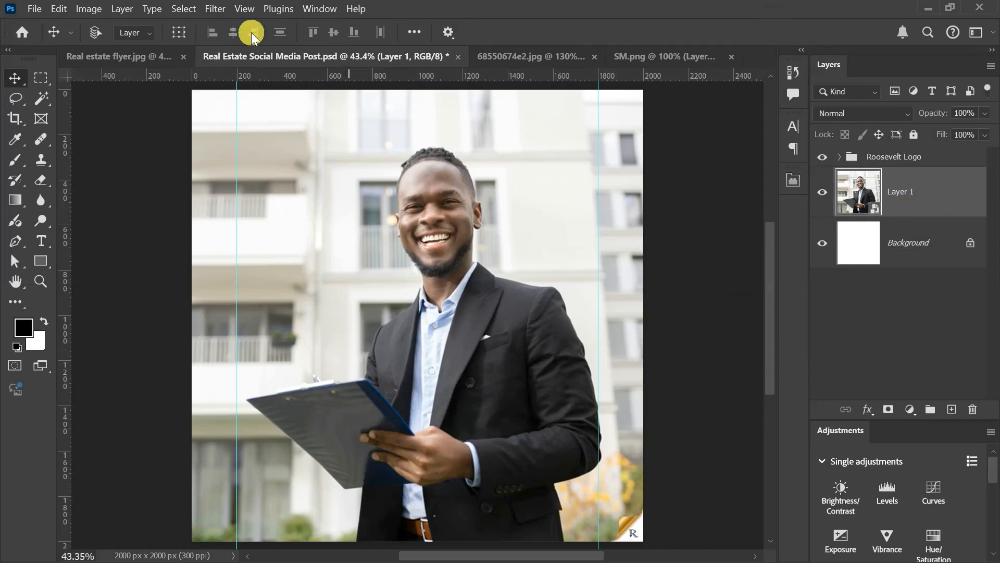
left_click(189, 8)
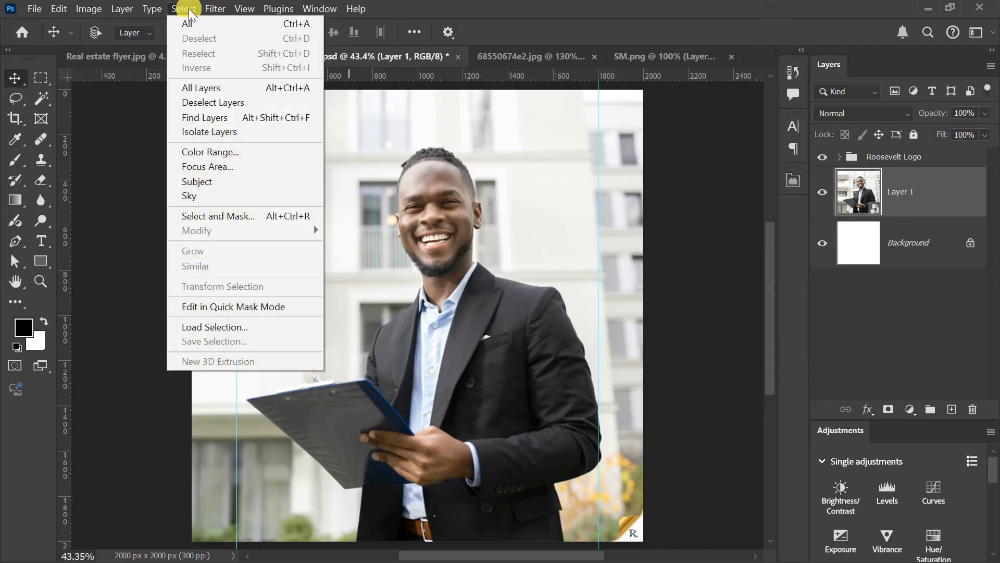
left_click(231, 188)
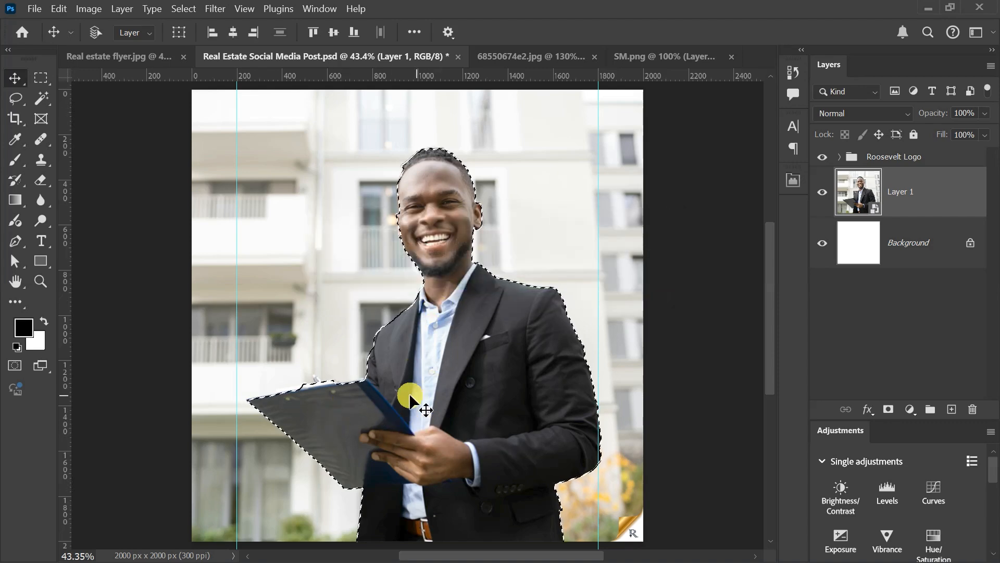
Step: Trace a Pen tool path along the clipboard's upper edge from its left corner to the base of the silver pen
scroll(283, 408, "up", 5)
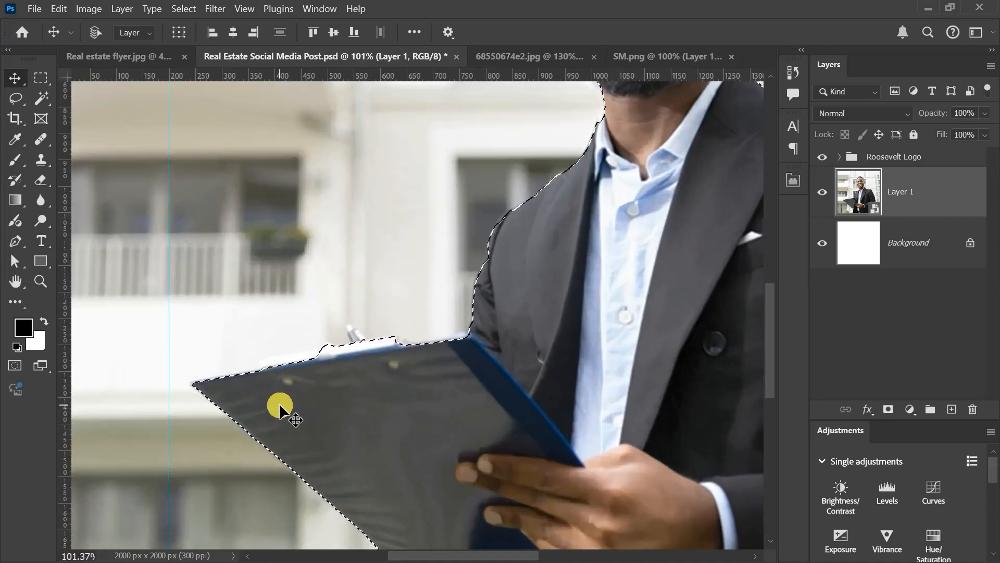
scroll(280, 402, "up", 1)
scroll(280, 402, "up", 2)
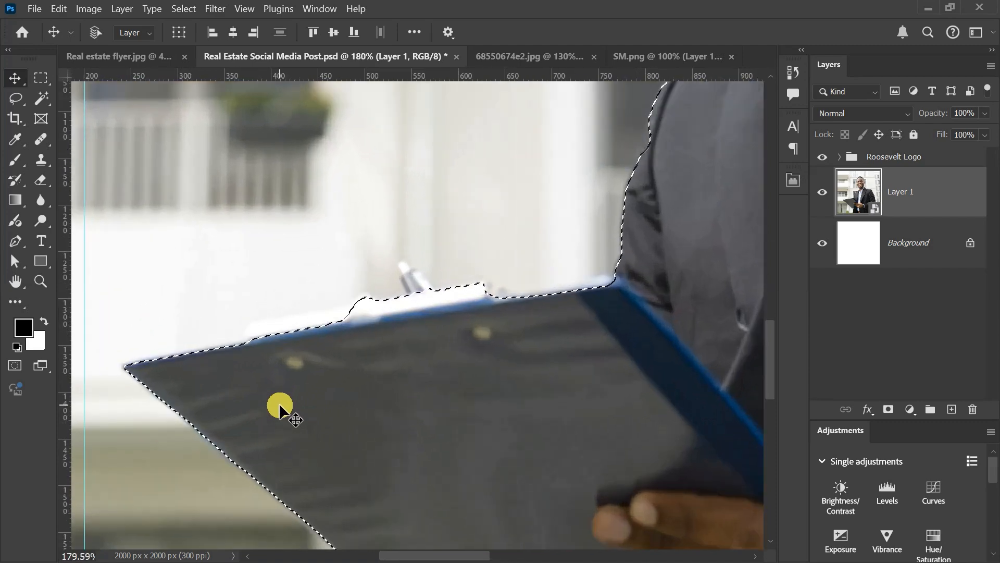
scroll(279, 403, "down", 1)
scroll(221, 382, "up", 2)
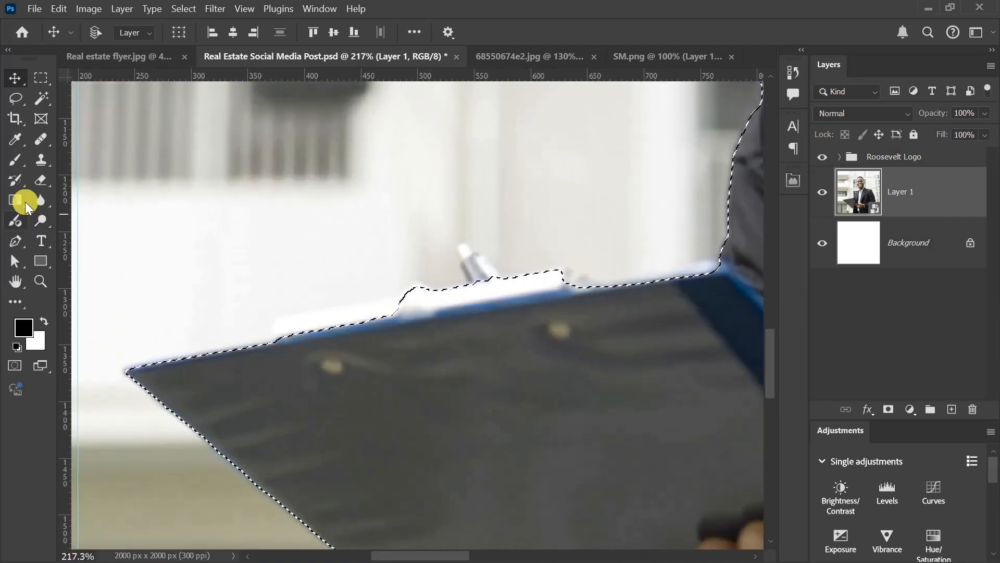
left_click(15, 242)
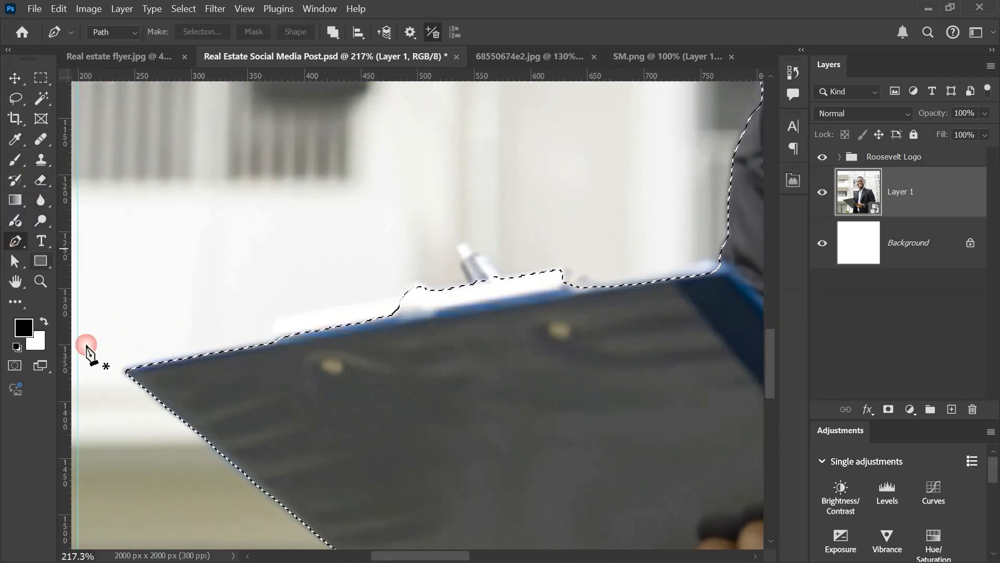
left_click(133, 380)
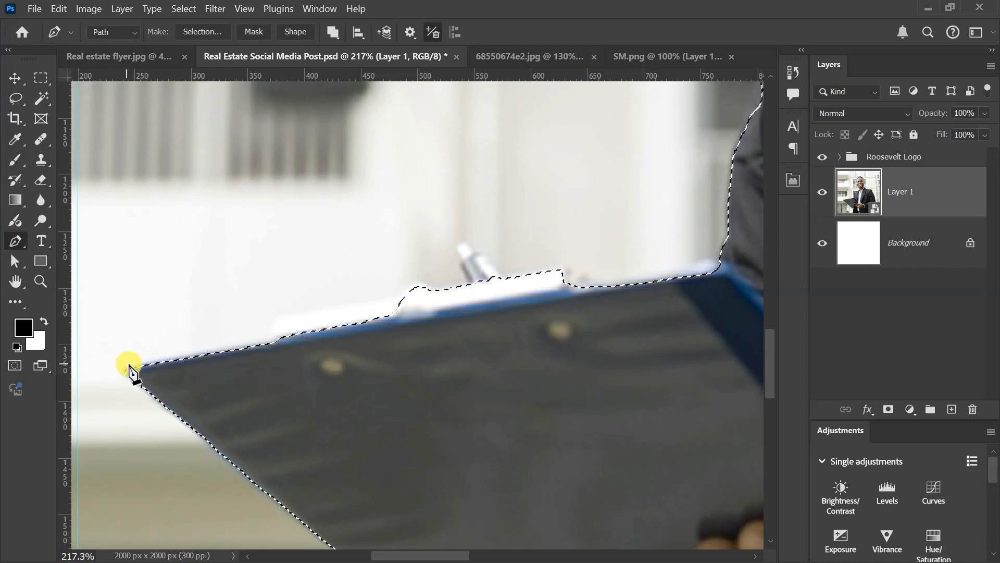
left_click_drag(130, 362, 139, 360)
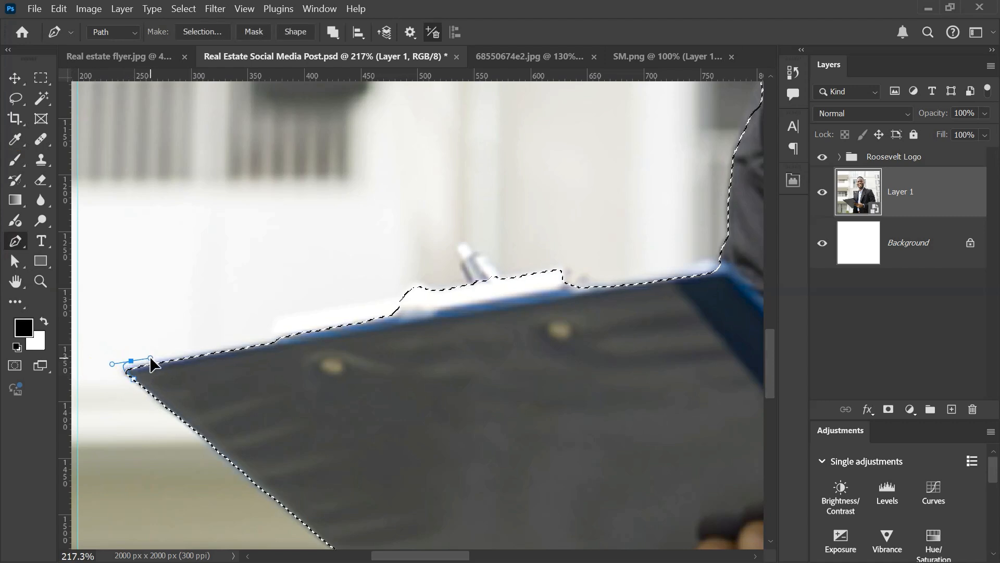
left_click(273, 336)
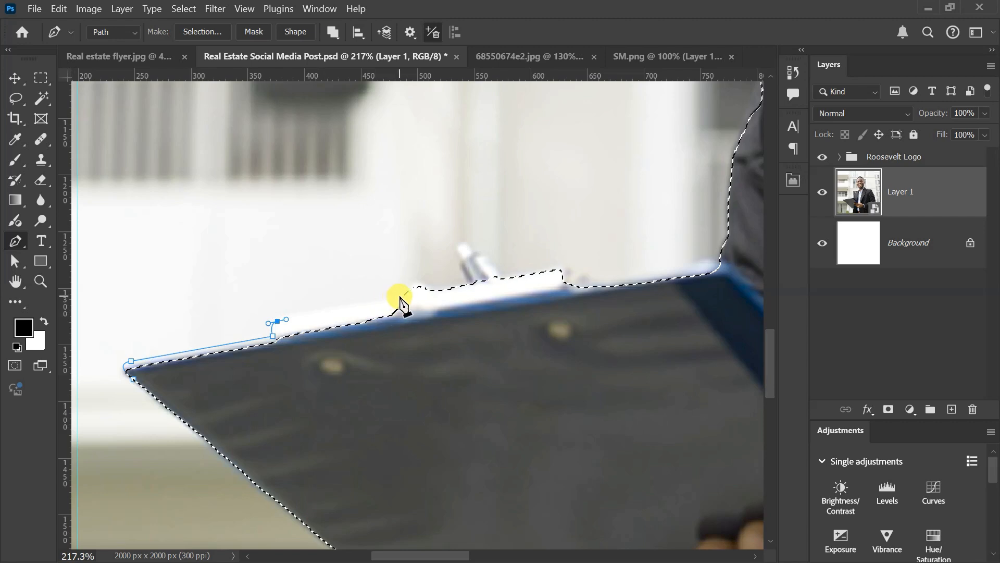
left_click(399, 296)
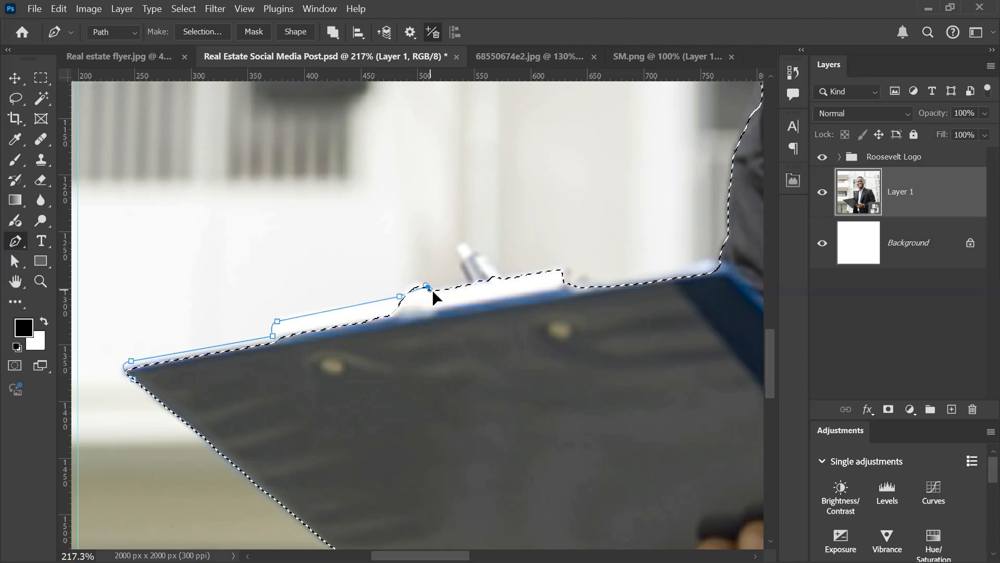
left_click_drag(432, 289, 471, 275)
left_click(428, 289, "alt")
left_click(468, 281)
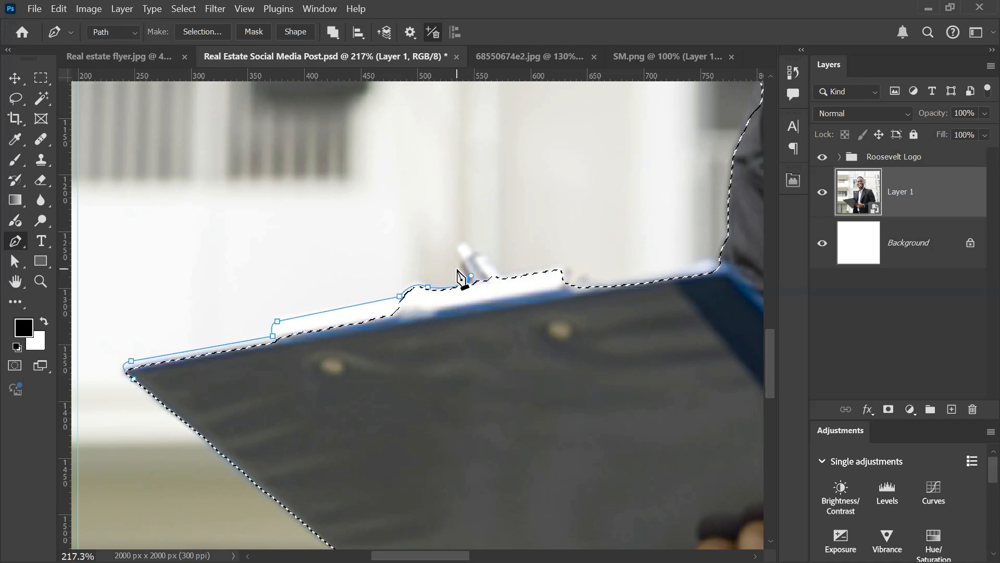
Step: Continue the path around the silver pen's tip and back down to the clipboard's clip
left_click(458, 267)
left_click(461, 261)
left_click(457, 250)
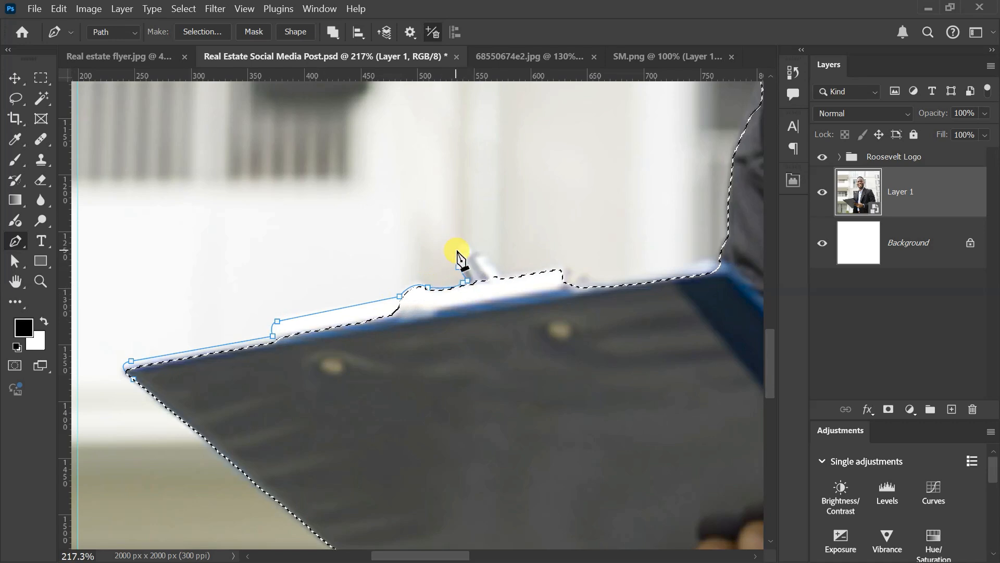
left_click(464, 243)
left_click_drag(468, 245, 490, 263)
left_click(476, 254)
left_click(485, 257)
left_click(502, 276)
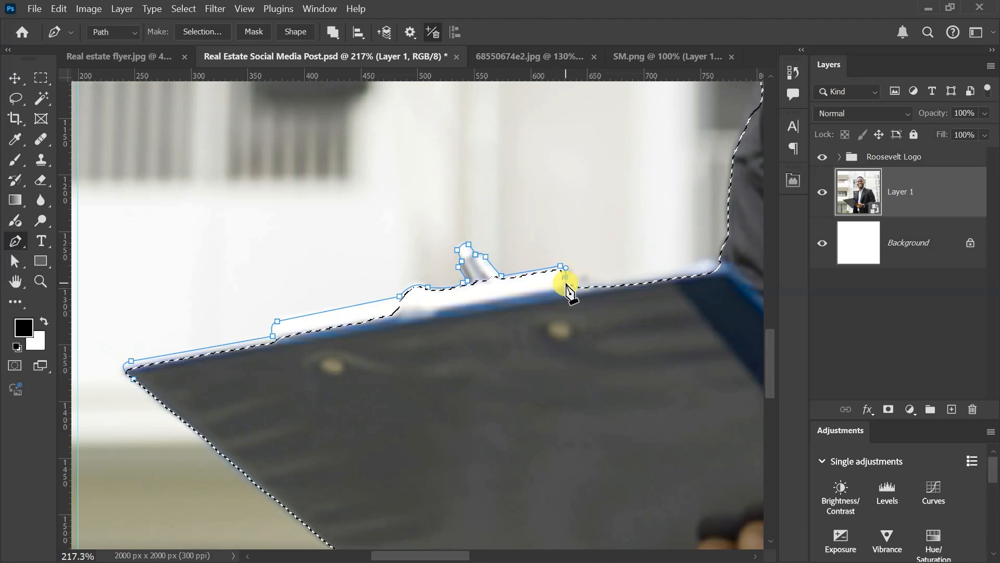
Step: Extend the path to the jacket, close it back through the clipboard, and add the enclosed area to the selection
left_click(724, 263)
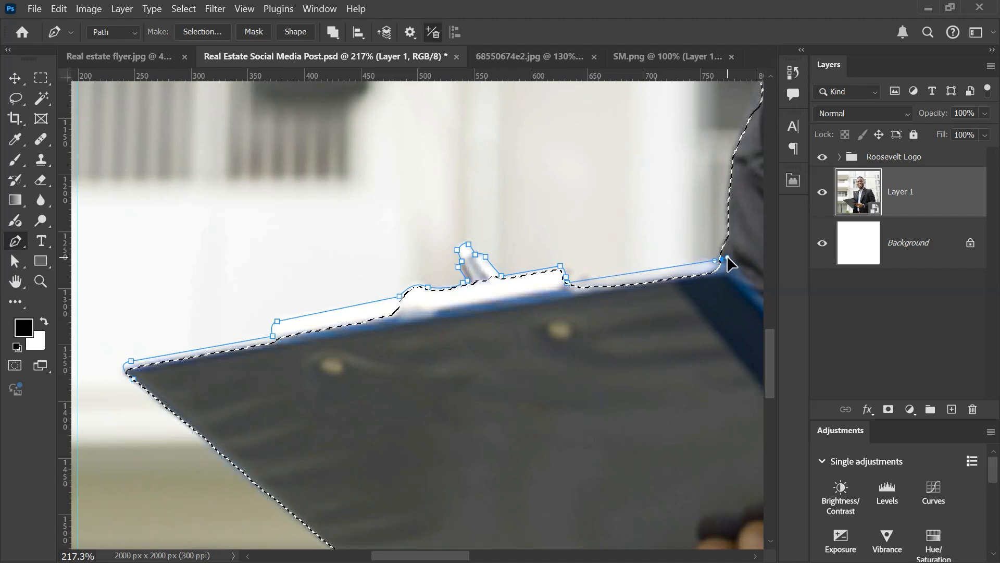
left_click_drag(701, 351, 688, 374)
left_click_drag(644, 394, 567, 411)
left_click_drag(530, 415, 388, 412)
left_click_drag(356, 412, 325, 413)
left_click_drag(267, 408, 237, 401)
left_click(123, 367)
key("ctrl+z")
left_click(135, 380)
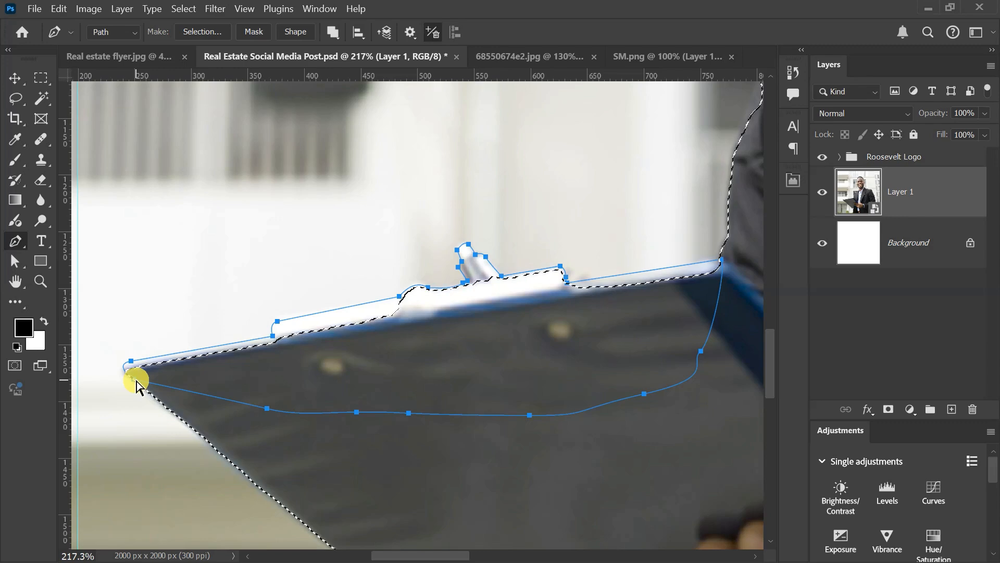
key("Escape")
Step: Trace a Pen tool path along the jacket's outer edge from the upper sleeve over the shoulder on the clipboard side
scroll(268, 417, "down", 6)
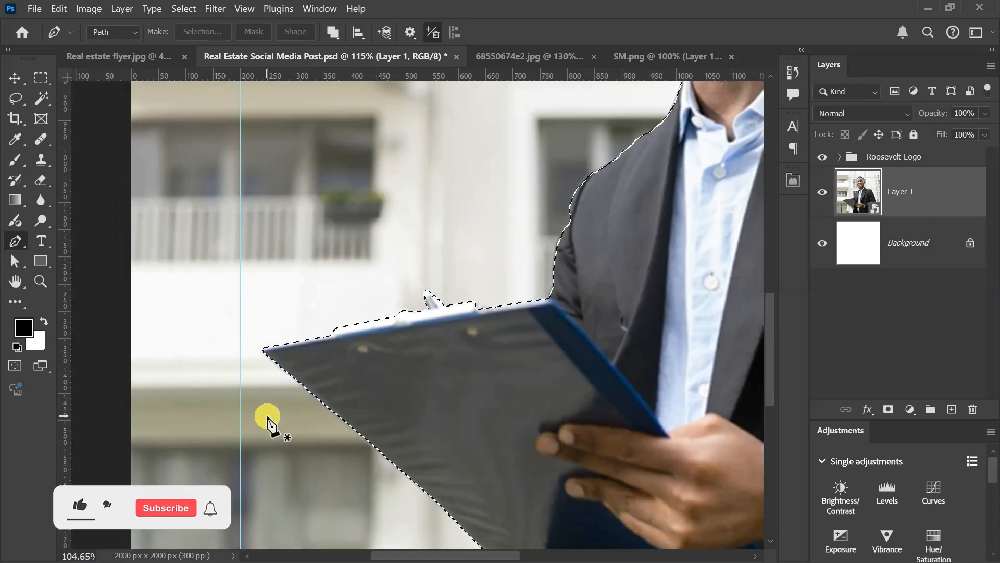
scroll(336, 344, "up", 3)
scroll(336, 343, "up", 4)
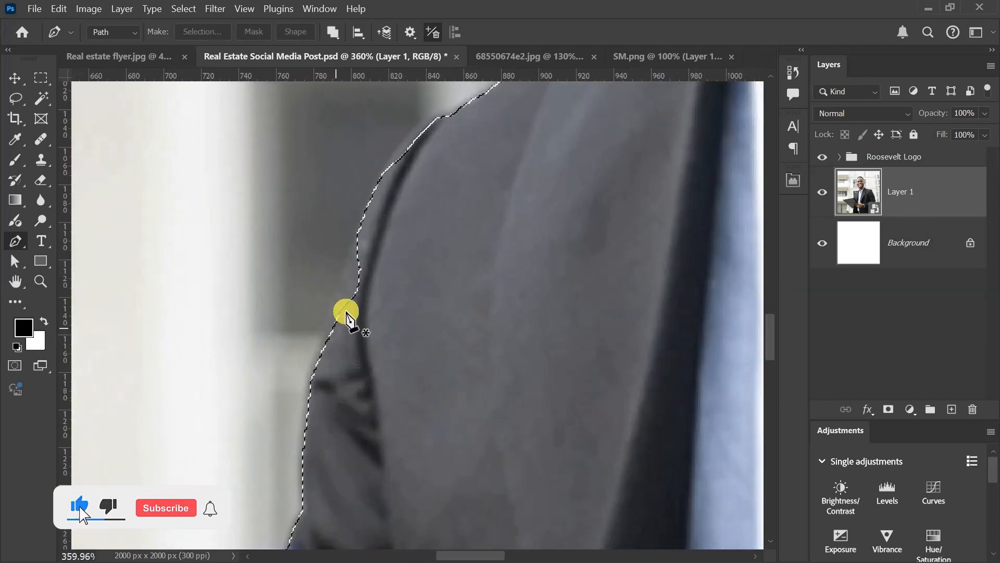
left_click(312, 376)
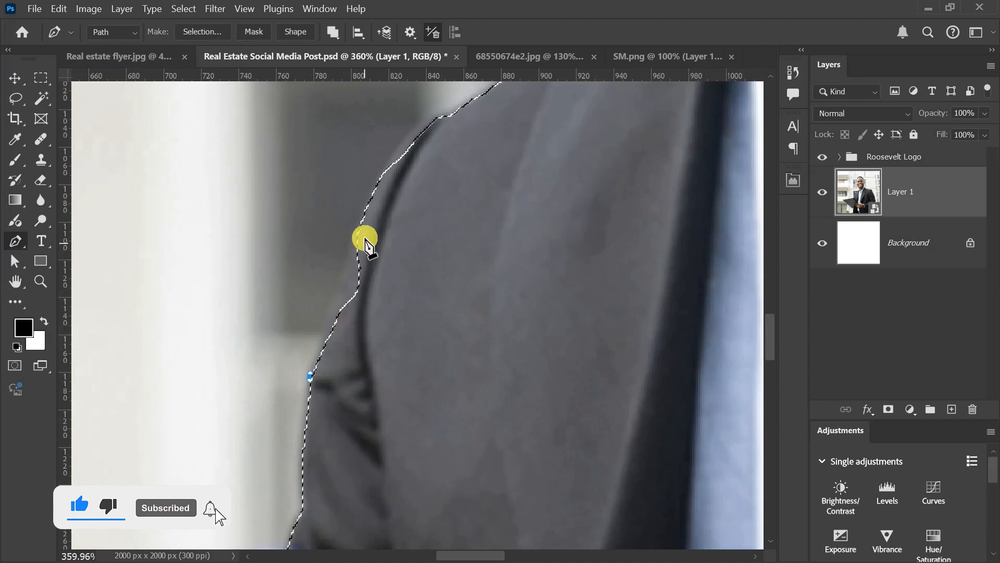
left_click_drag(386, 169, 407, 134)
left_click_drag(469, 98, 478, 94)
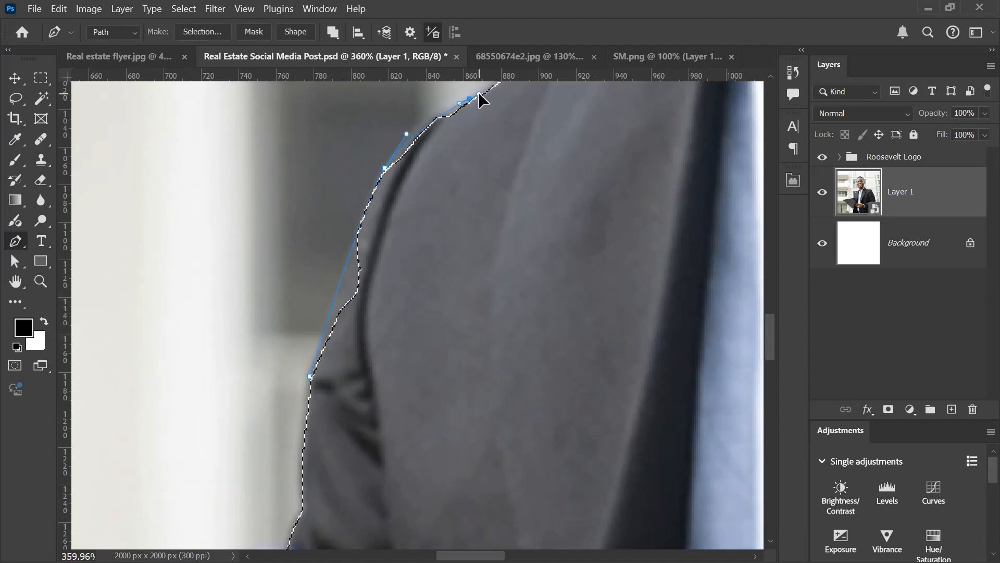
scroll(630, 384, "down", 7)
scroll(667, 178, "up", 7)
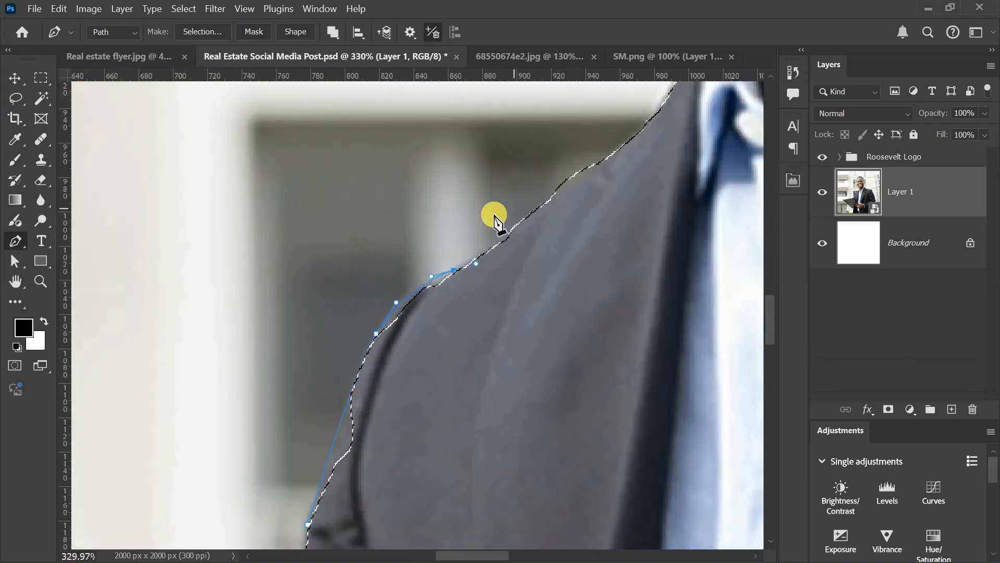
left_click(501, 264)
scroll(518, 386, "down", 6)
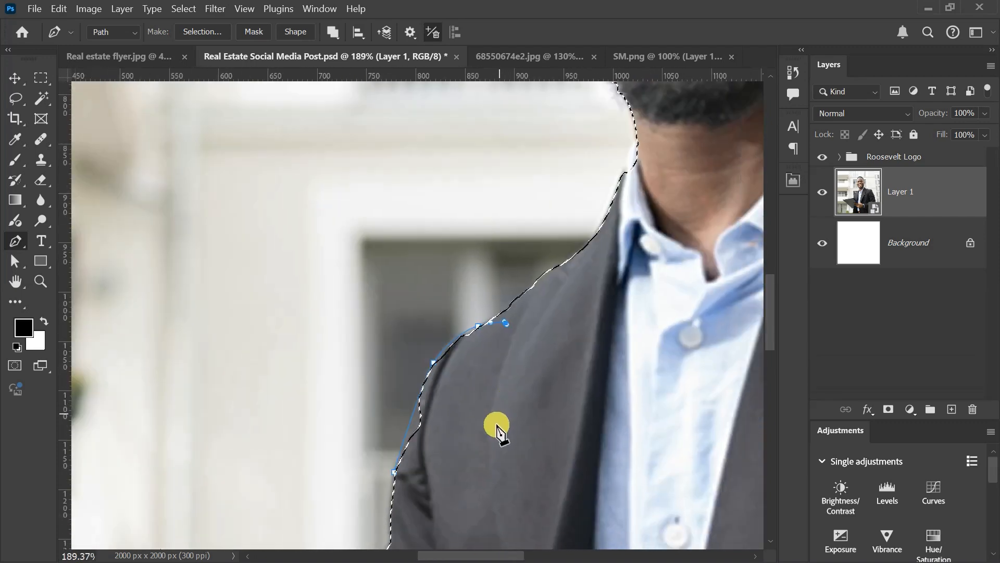
Step: Close the shoulder path through the inside of the jacket and add the enclosed area to the selection
left_click(495, 426)
left_click(465, 489)
left_click(395, 474)
left_click(395, 475)
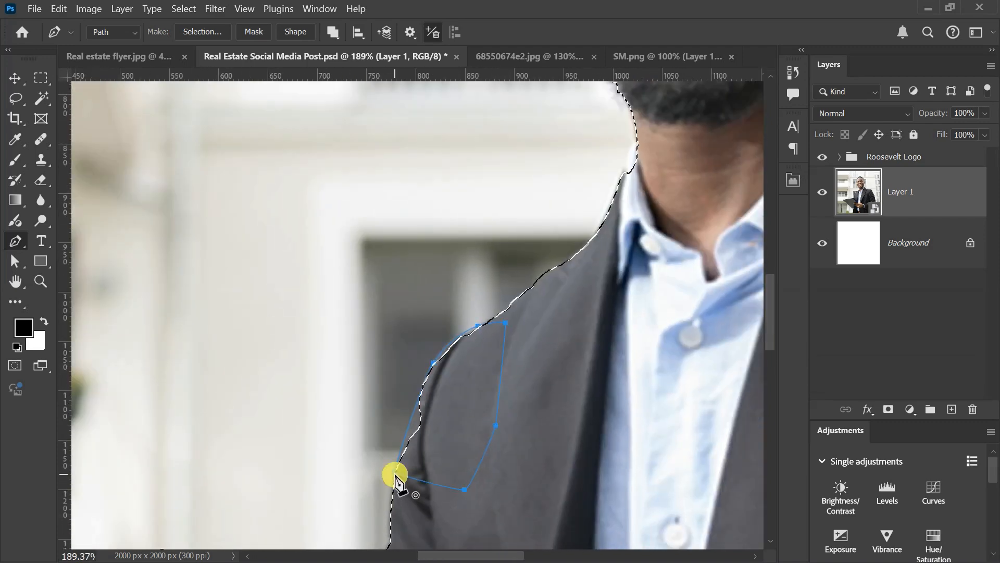
key("ctrl+shift+Return")
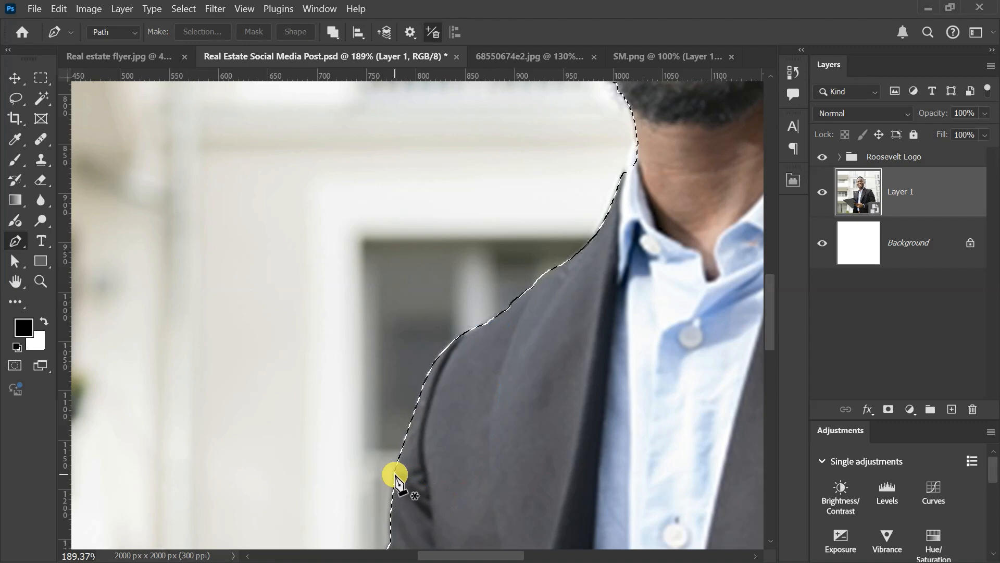
Step: Trace a closed path from the beard down the neck to the jacket collar, back inside the neck, and add it to the selection
scroll(395, 474, "down", 10)
scroll(427, 276, "up", 5)
scroll(453, 254, "up", 8)
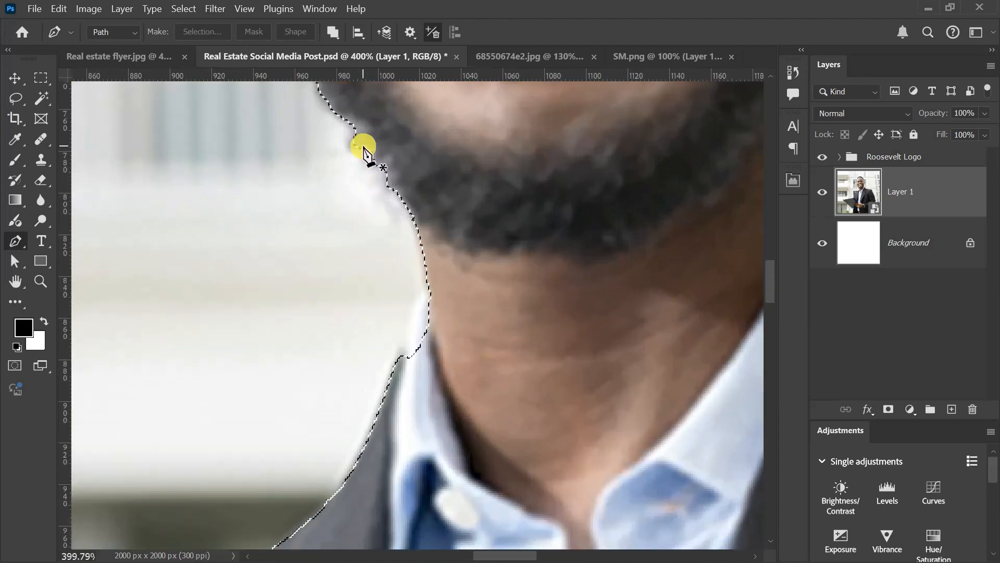
left_click(404, 363)
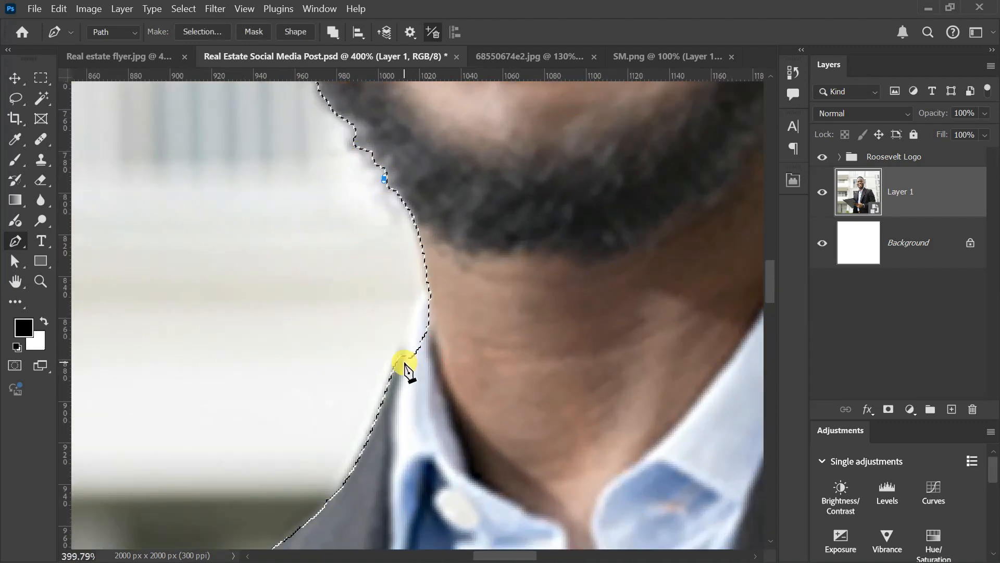
left_click_drag(392, 365, 343, 473)
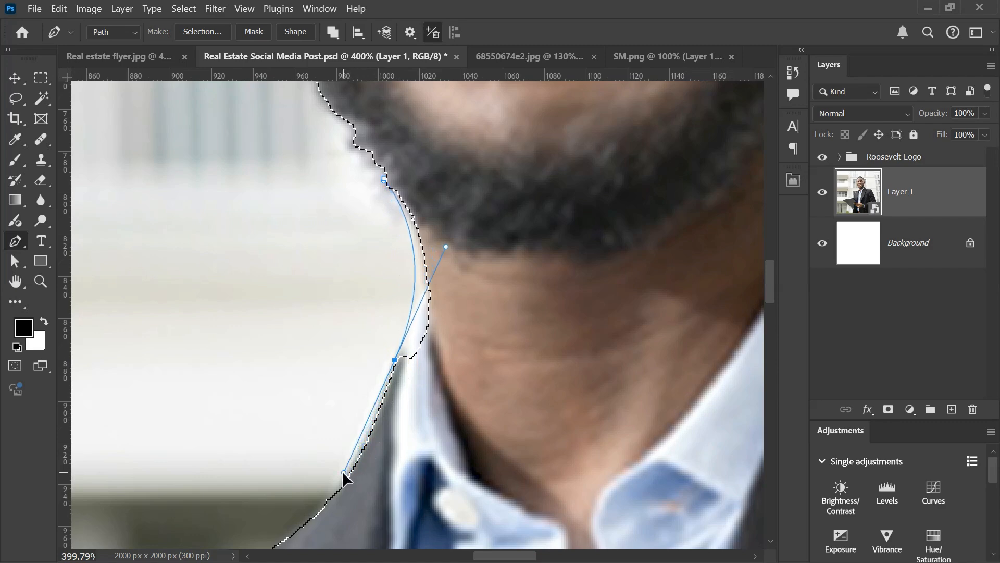
left_click(395, 359, "alt")
left_click(456, 164)
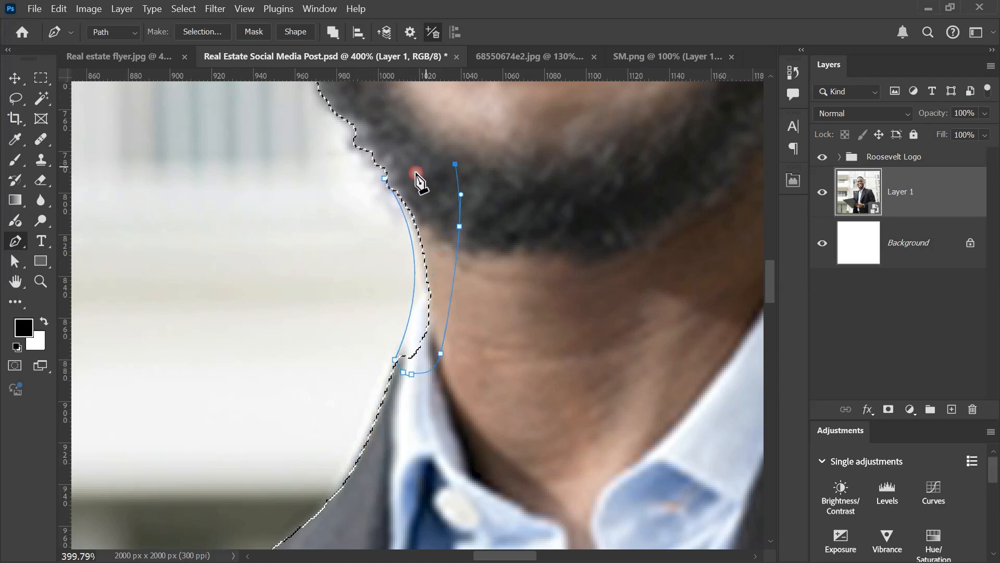
left_click(385, 178)
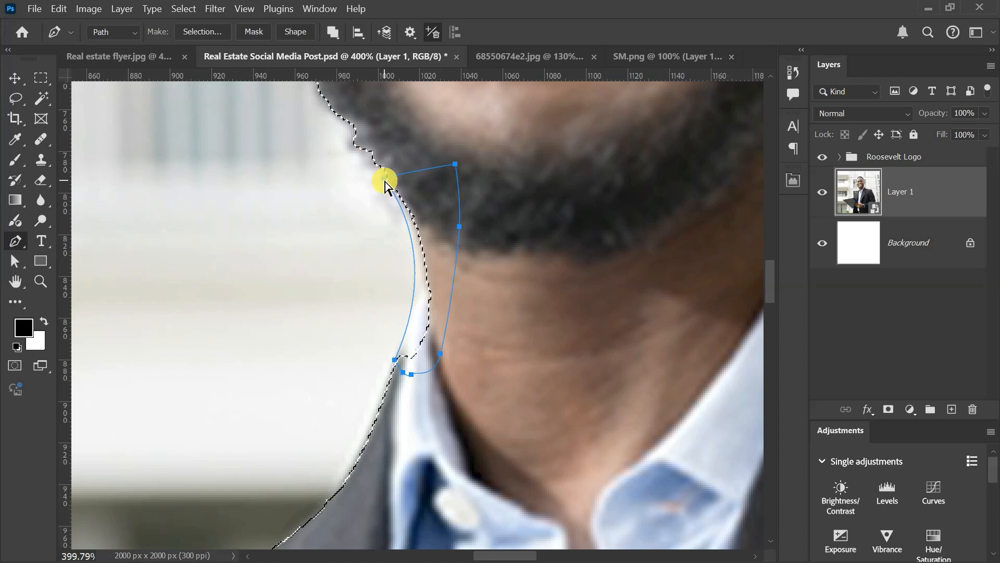
key("ctrl+Return")
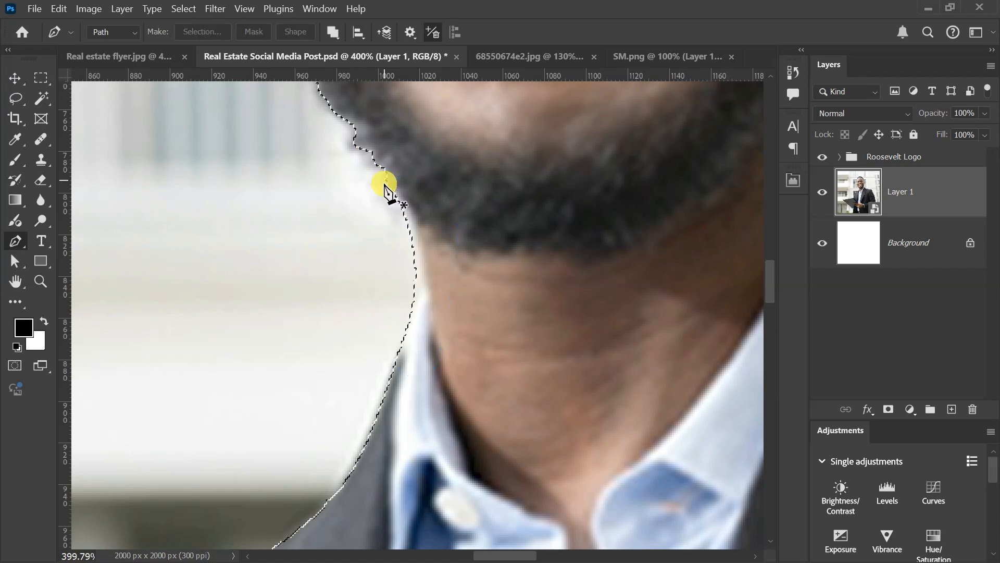
Step: Trace a path around the outer edge of the ear on the photo's left, from the earlobe up to its top
scroll(367, 244, "down", 7)
scroll(354, 180, "up", 5)
scroll(235, 526, "down", 3)
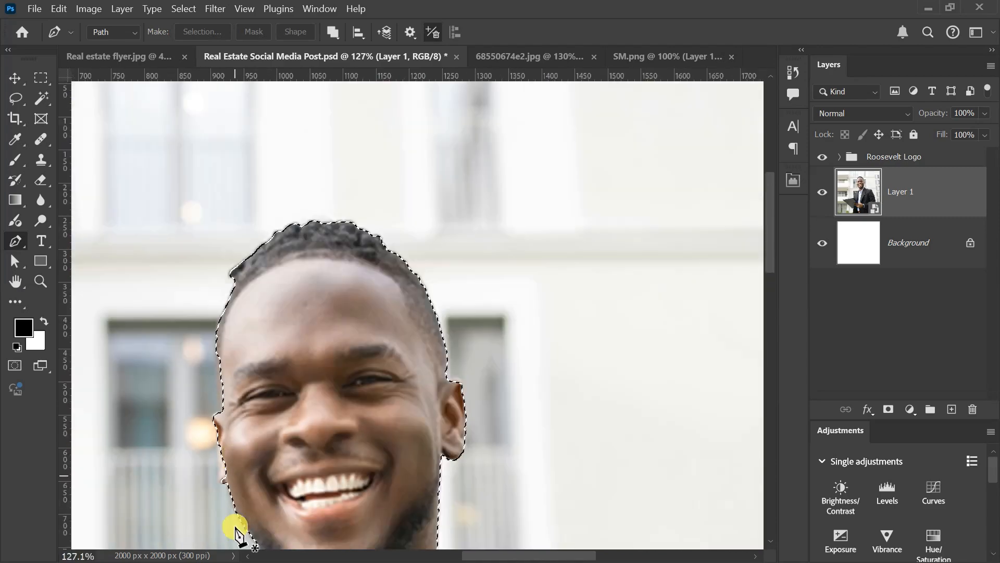
scroll(222, 484, "up", 6)
scroll(226, 472, "down", 4)
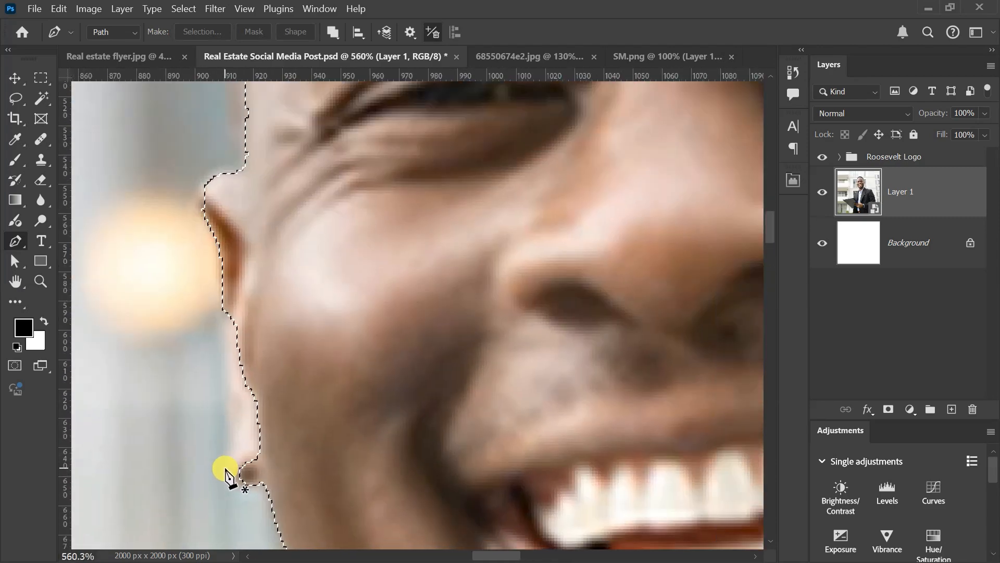
scroll(230, 476, "up", 4)
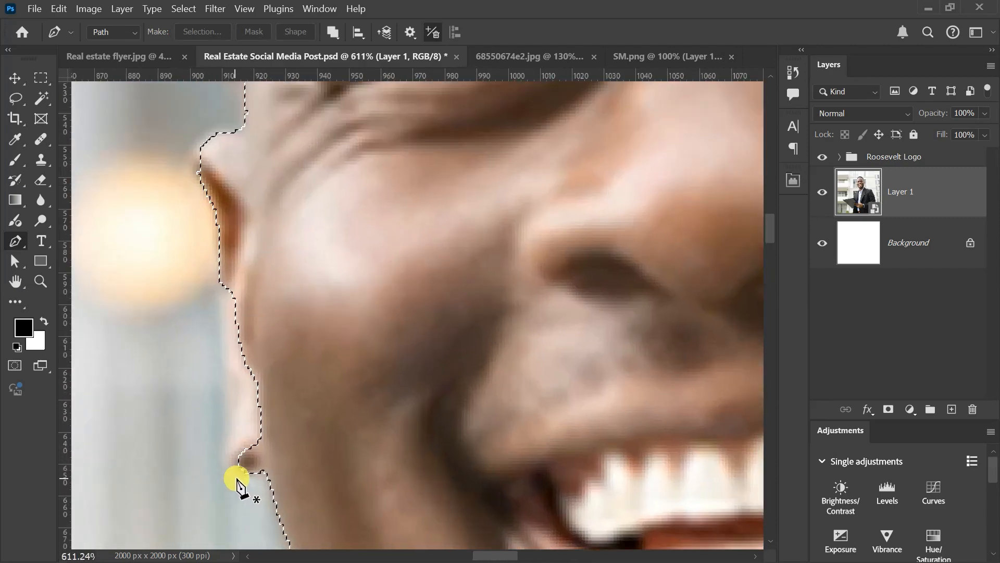
left_click(263, 473)
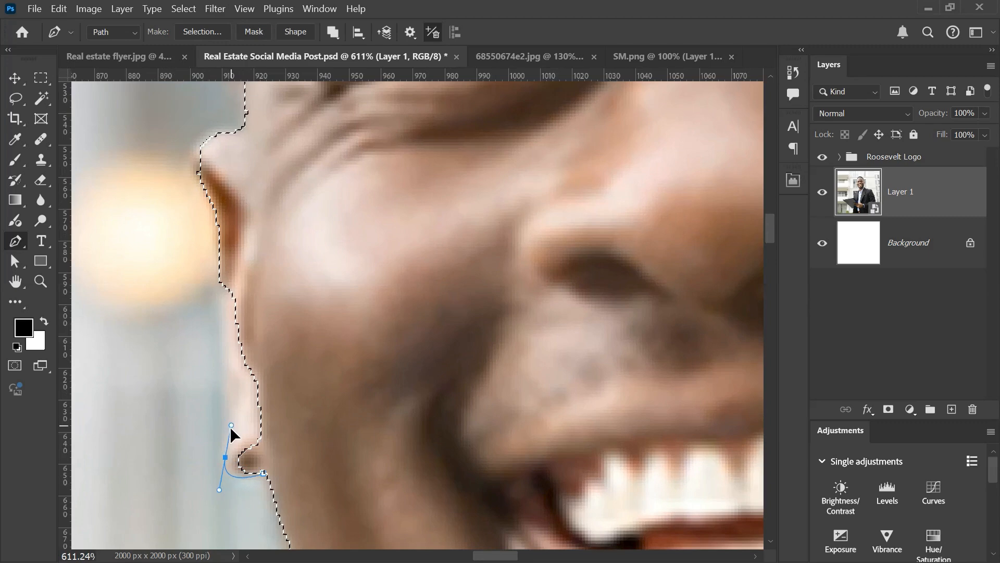
left_click_drag(230, 426, 228, 425)
left_click_drag(222, 305, 217, 275)
left_click_drag(213, 204, 206, 186)
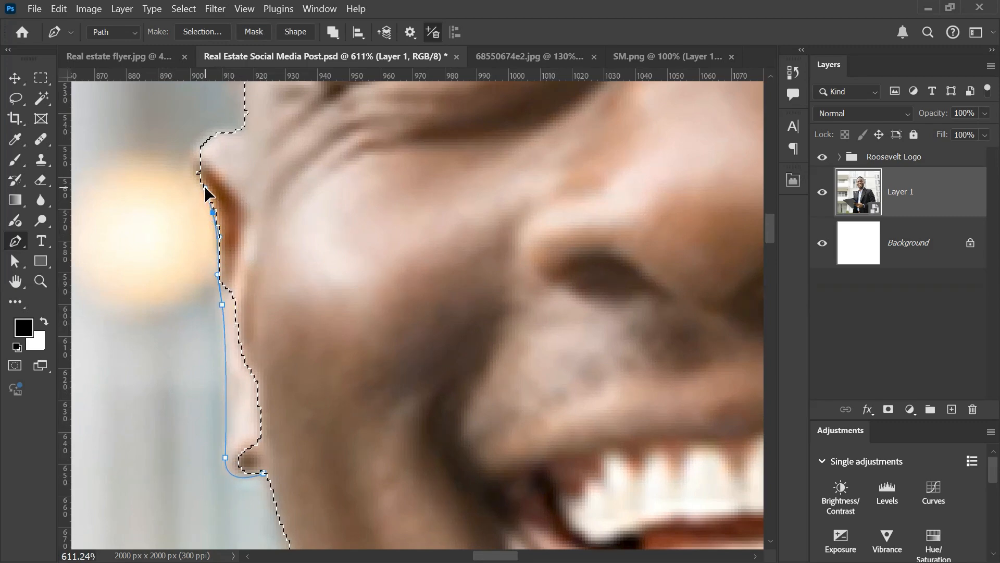
left_click(199, 139)
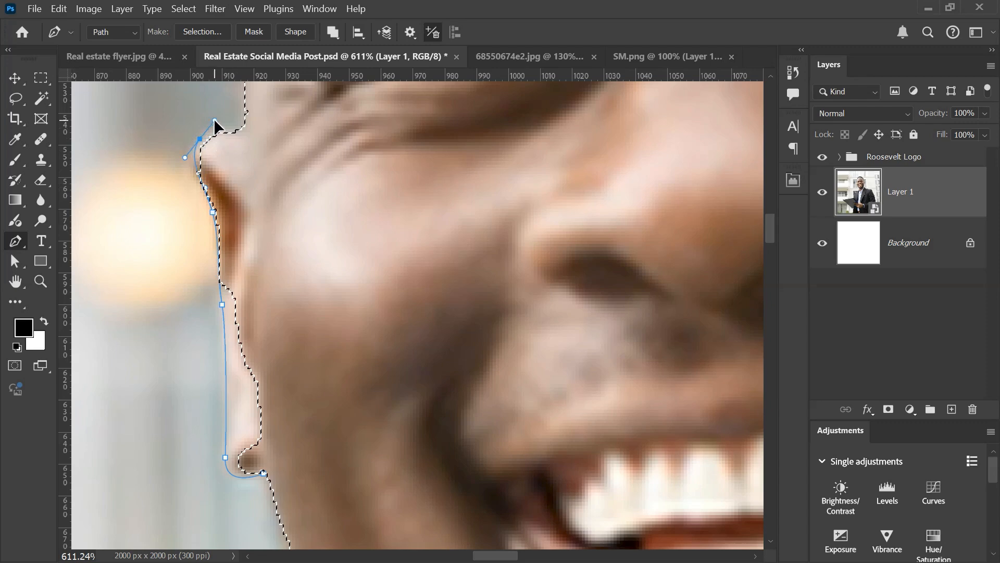
left_click(238, 135)
Step: Close the ear path through the cheek back to the earlobe and add the enclosed area to the selection
left_click_drag(317, 282, 351, 423)
left_click_drag(340, 540, 353, 536)
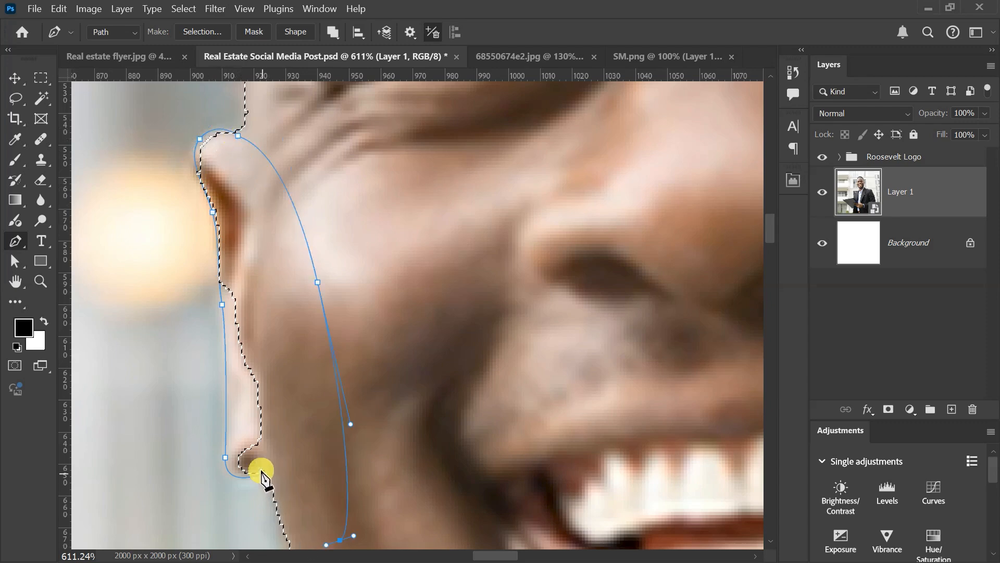
left_click_drag(264, 475, 291, 532)
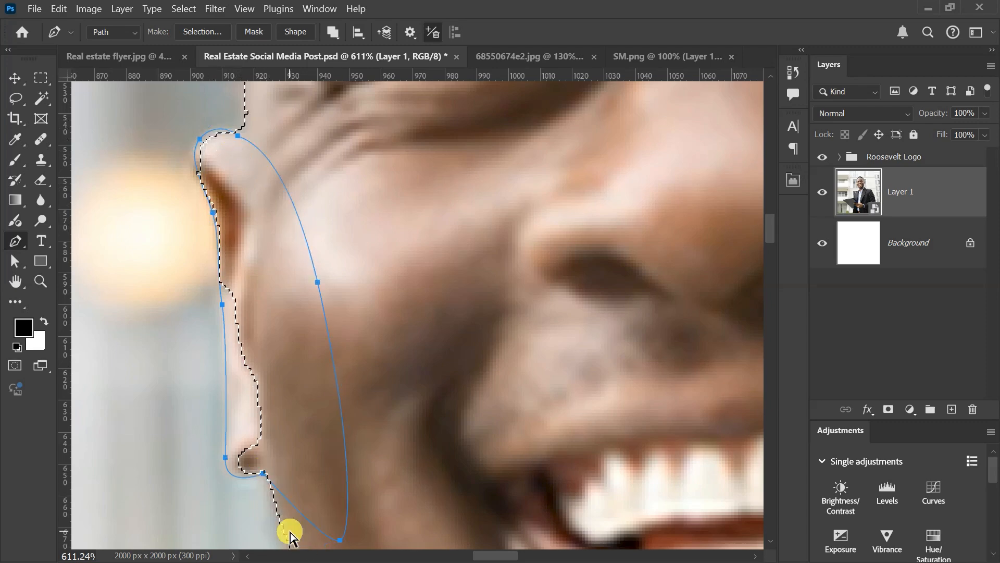
key("ctrl+Return")
Step: Trace a path from the top of that ear up the temple to the hairline, with a corner point at the temple
scroll(194, 435, "down", 5)
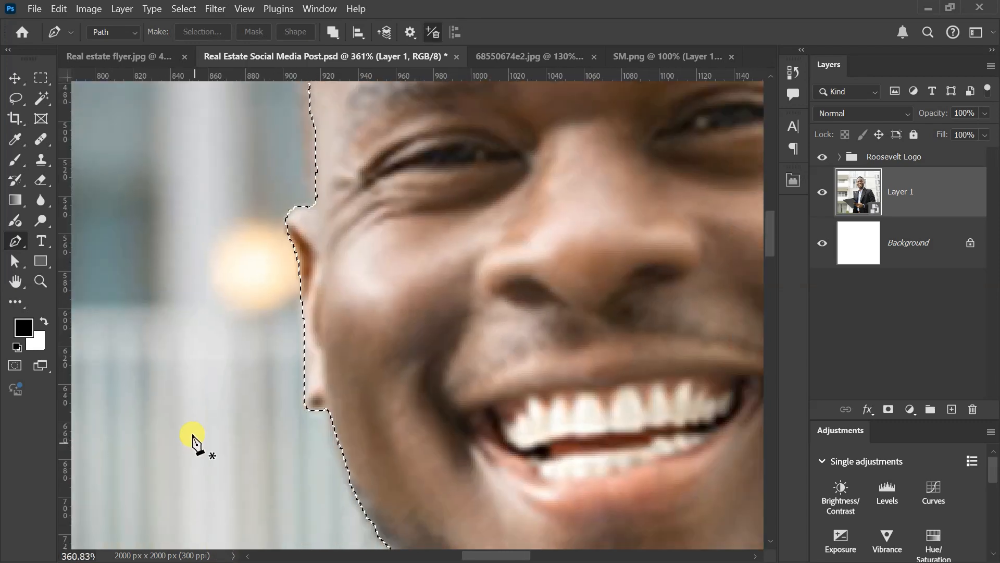
scroll(214, 422, "up", 5)
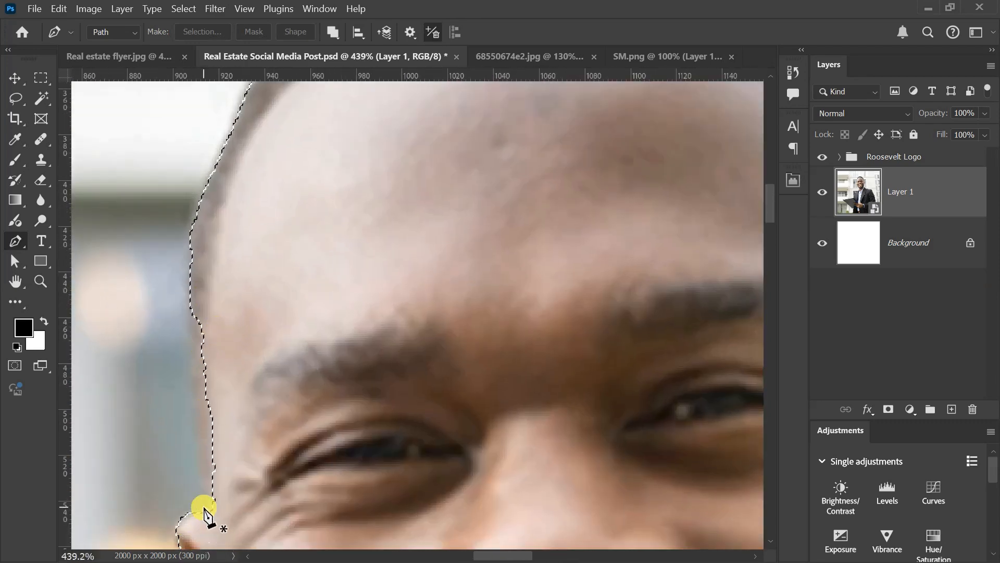
left_click(210, 507)
left_click_drag(189, 230, 202, 143)
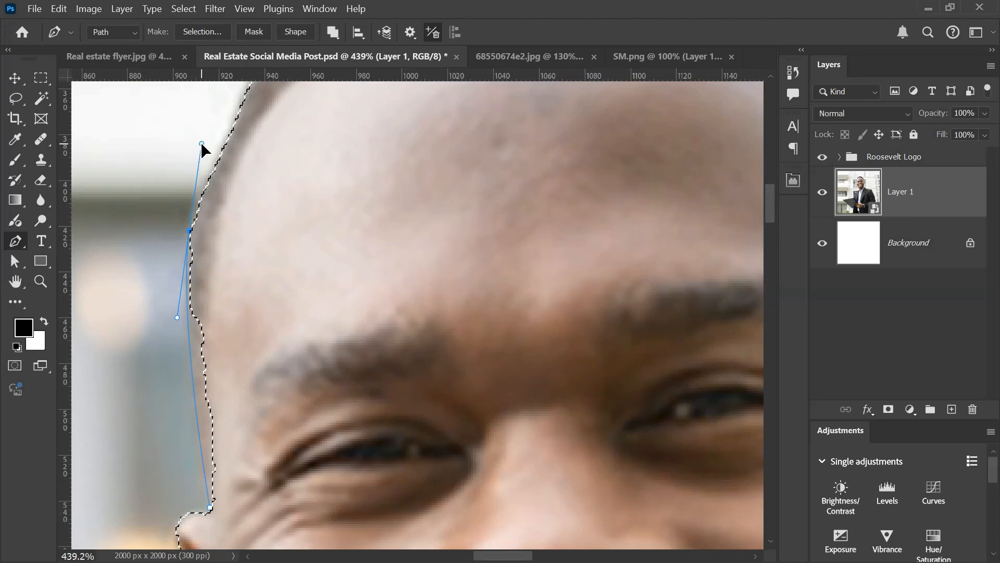
left_click(241, 115)
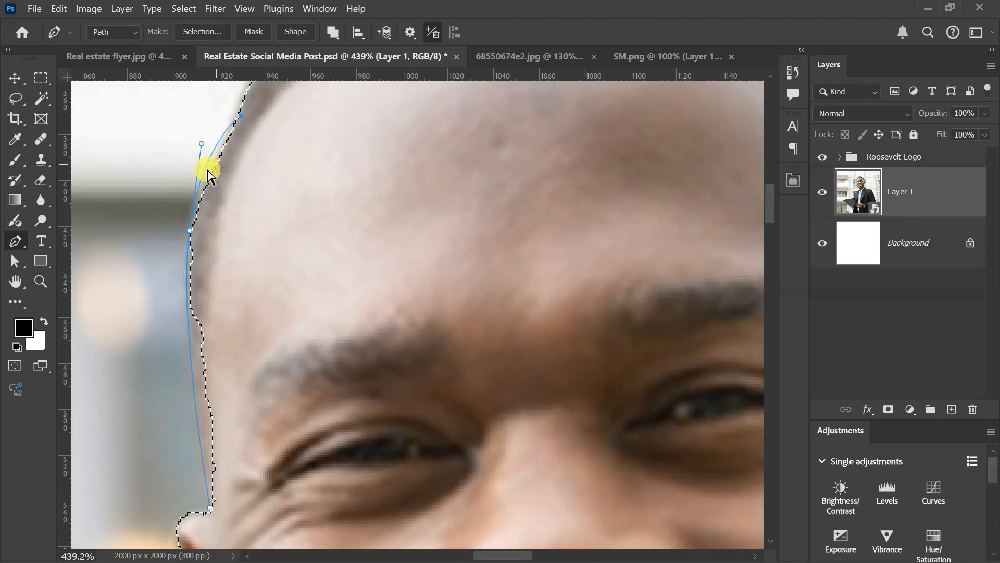
key("ctrl+z")
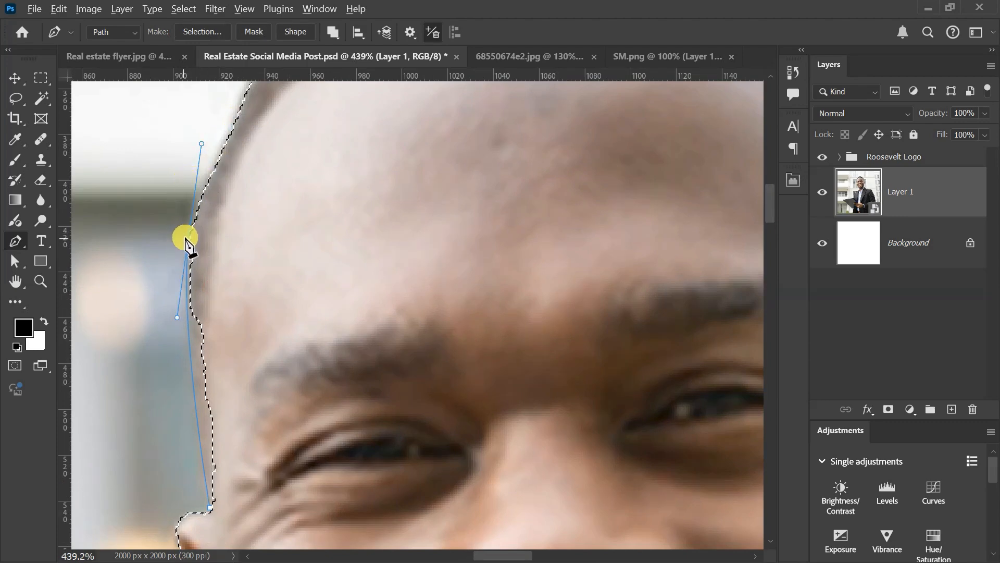
left_click(190, 232, "alt")
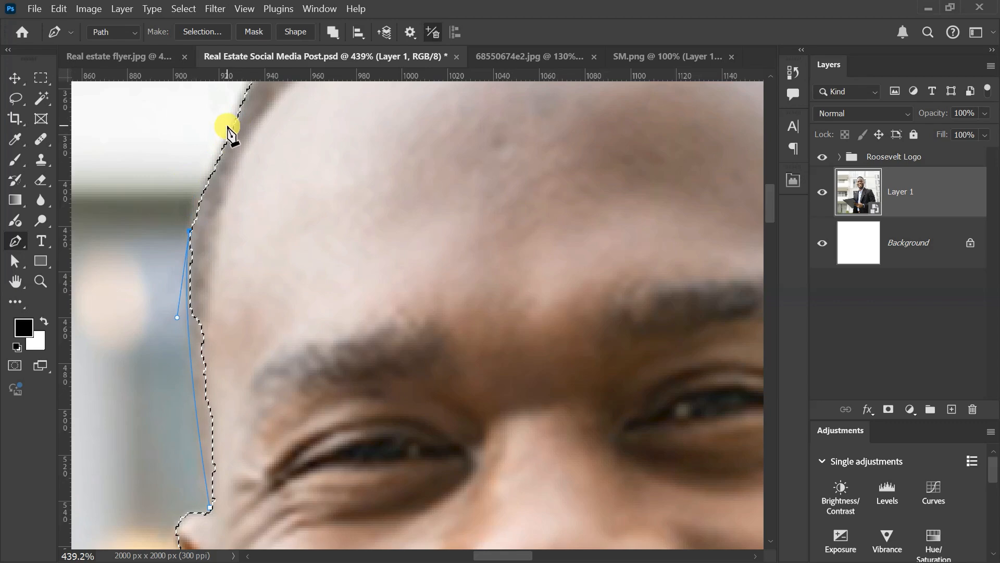
left_click_drag(229, 125, 285, 152)
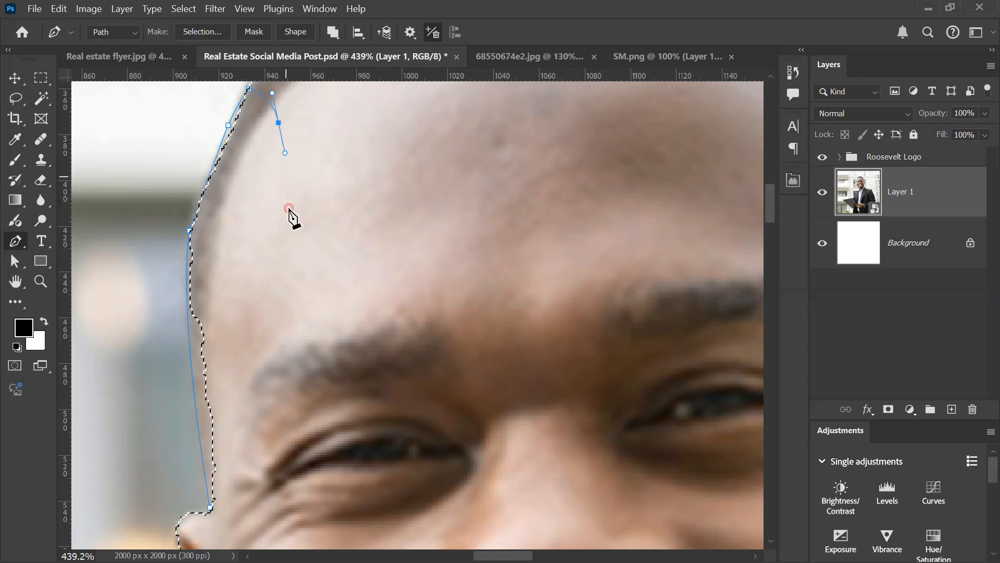
Step: Close the temple path down through the forehead to its start above the ear and add the area to the selection
left_click_drag(292, 219, 292, 271)
left_click_drag(279, 313, 222, 479)
left_click(223, 507)
left_click(209, 508)
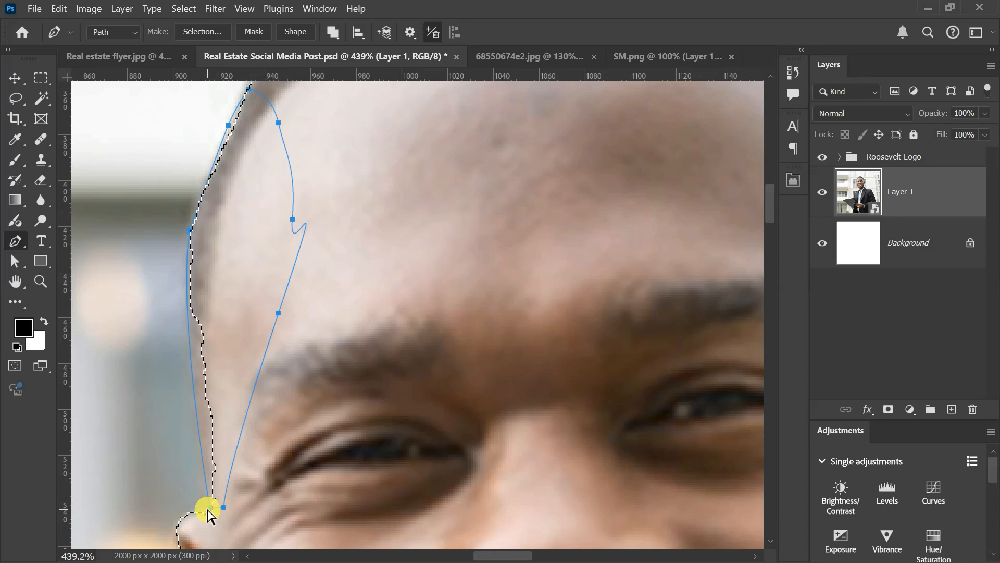
key("Escape")
Step: Trace a path along the outer edge of the ear on the photo's right, from its top down towards the earlobe
scroll(207, 510, "down", 6)
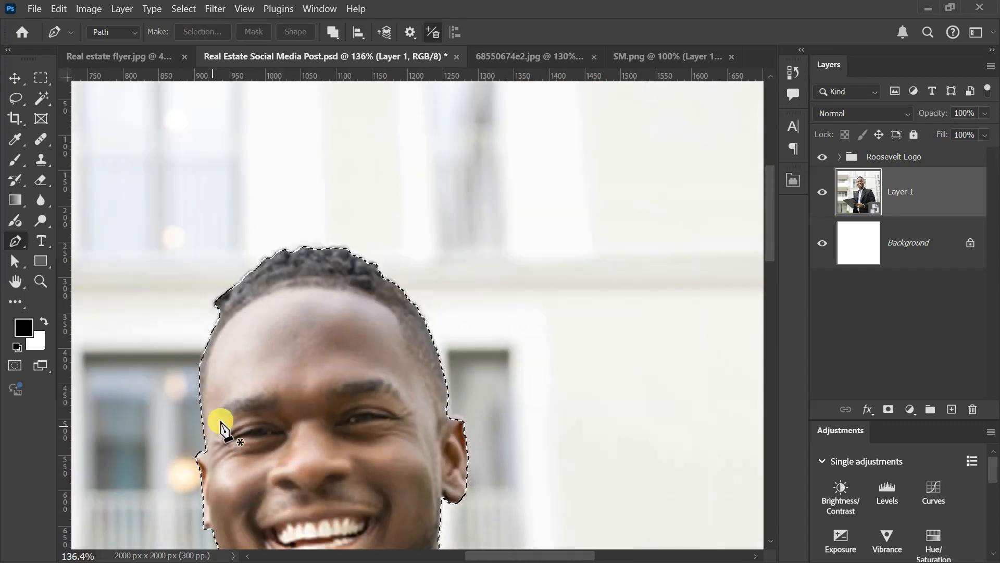
scroll(399, 244, "up", 3)
scroll(398, 234, "down", 3)
scroll(527, 384, "up", 5)
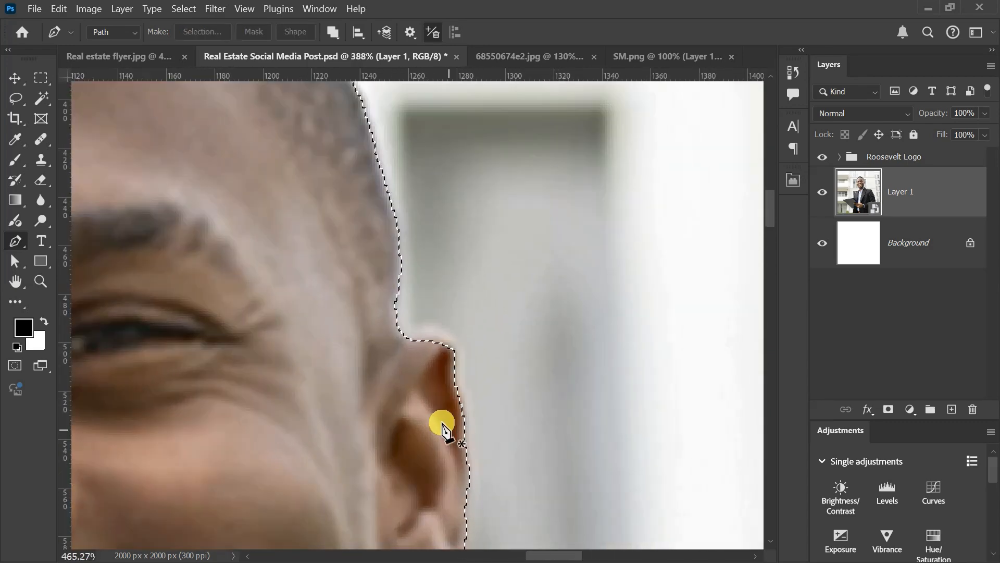
left_click_drag(518, 424, 478, 266)
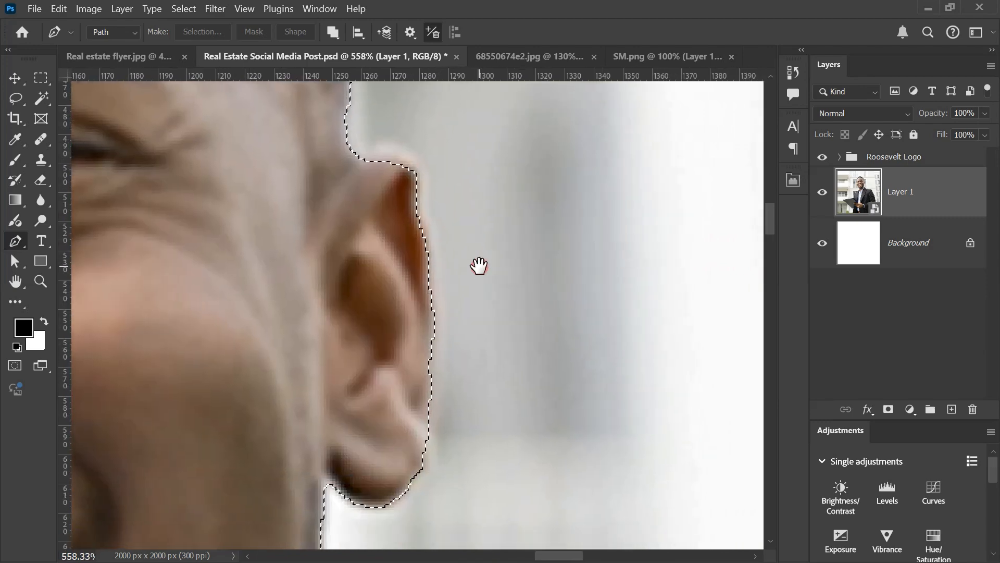
left_click(356, 155)
left_click(418, 160)
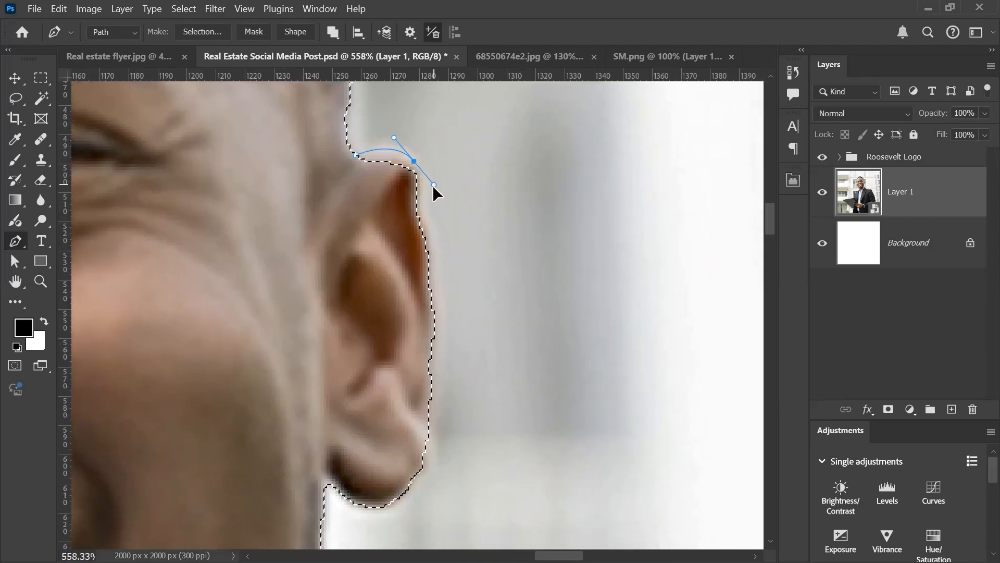
left_click_drag(434, 185, 429, 193)
left_click(419, 221)
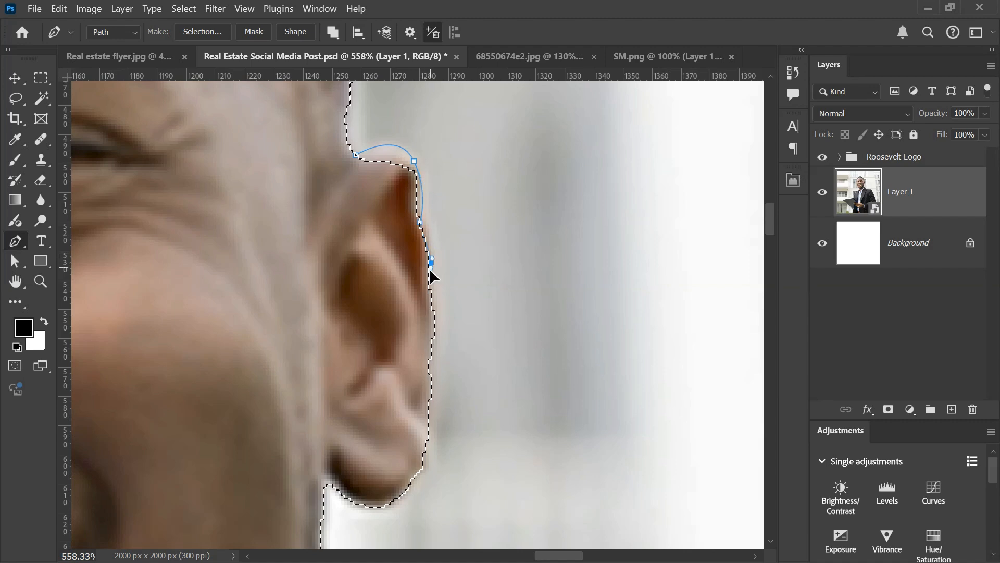
left_click_drag(432, 295, 431, 297)
left_click_drag(425, 412, 423, 424)
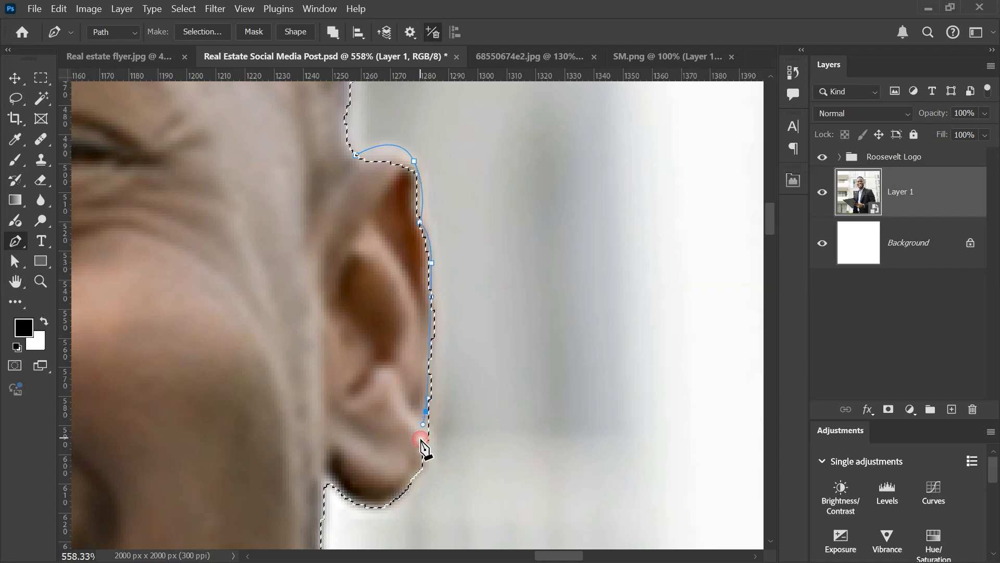
left_click(427, 406)
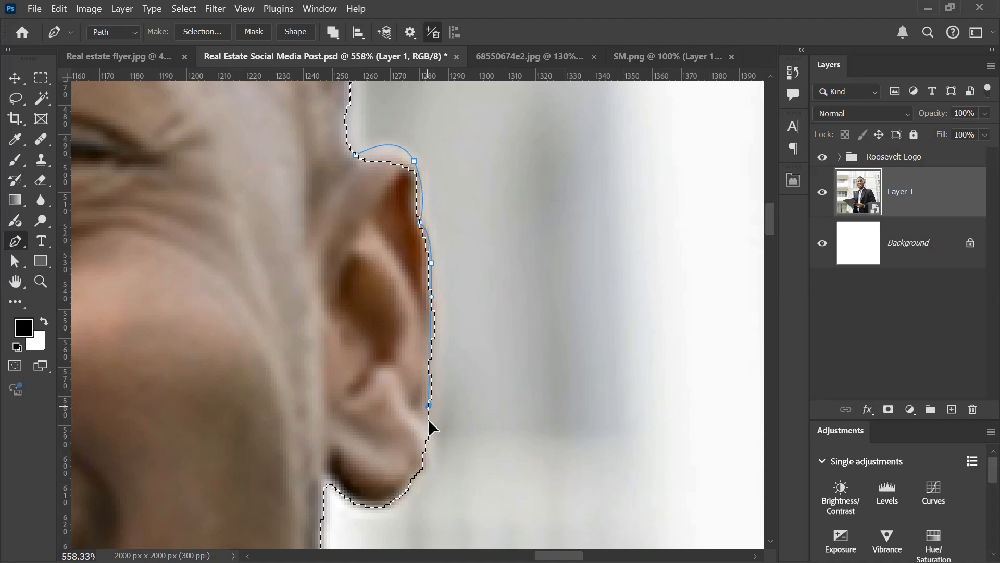
Step: Close that ear path from the earlobe up through the inner ear and add the enclosed area to the selection
left_click(396, 501)
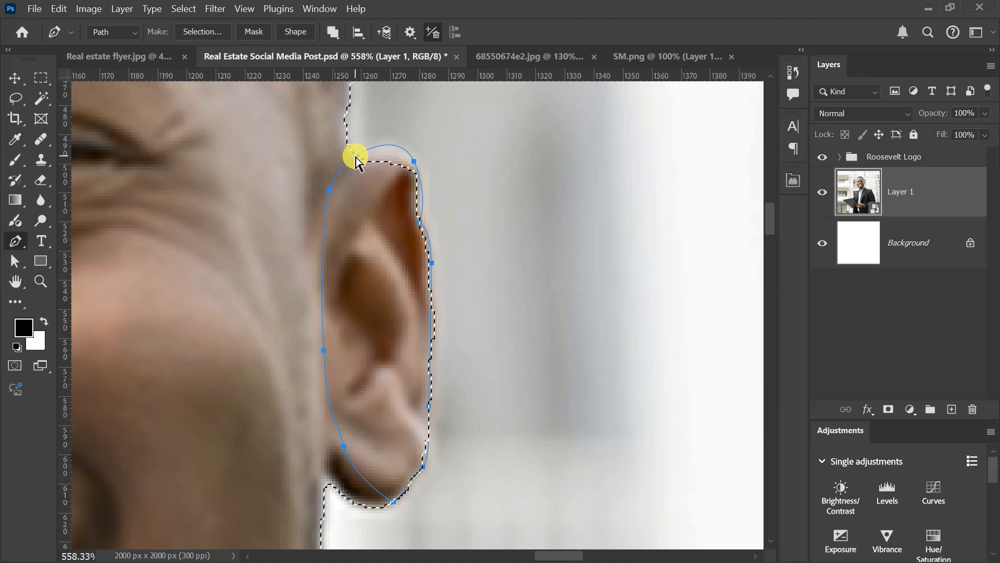
key("ctrl+shift+Return")
scroll(399, 166, "down", 8)
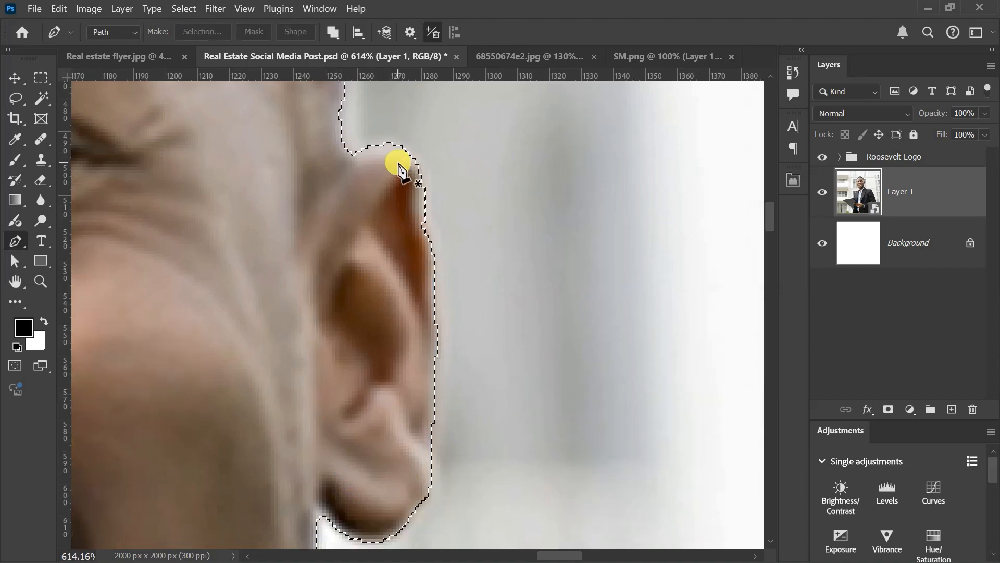
Step: Draw a small closed path over the shirt collar tip beside the neck and add its area to the selection
scroll(404, 191, "down", 4)
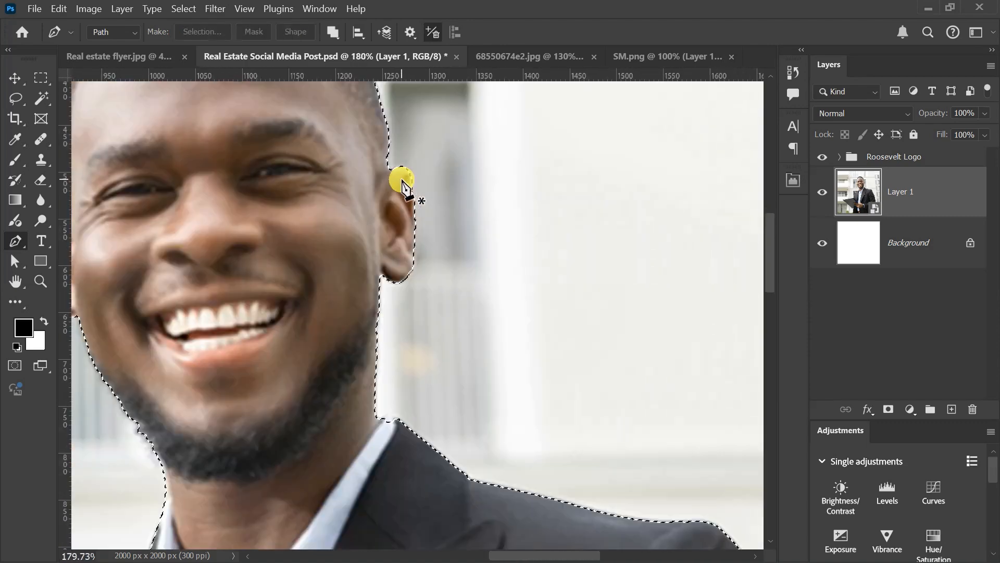
scroll(404, 312, "up", 10)
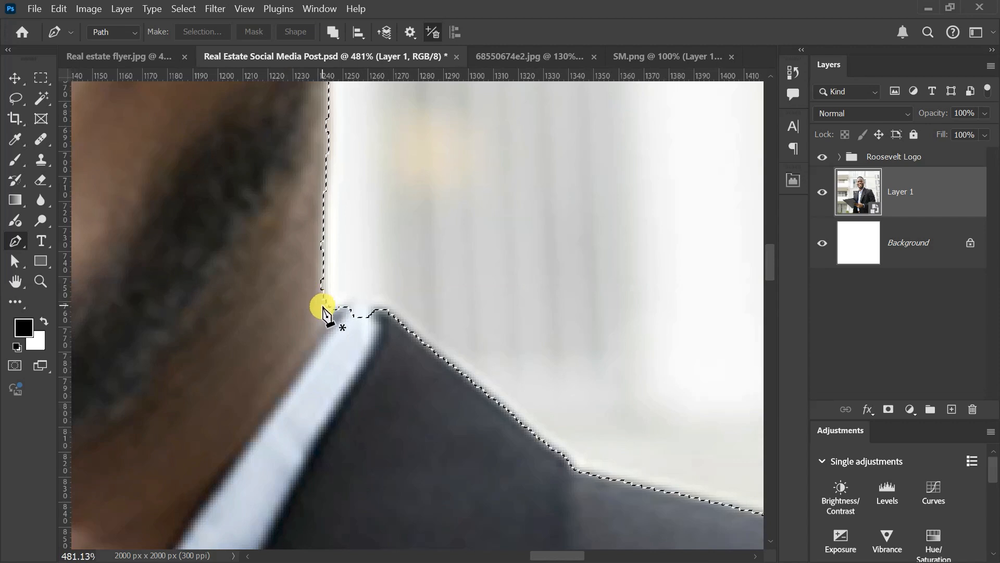
left_click(323, 307)
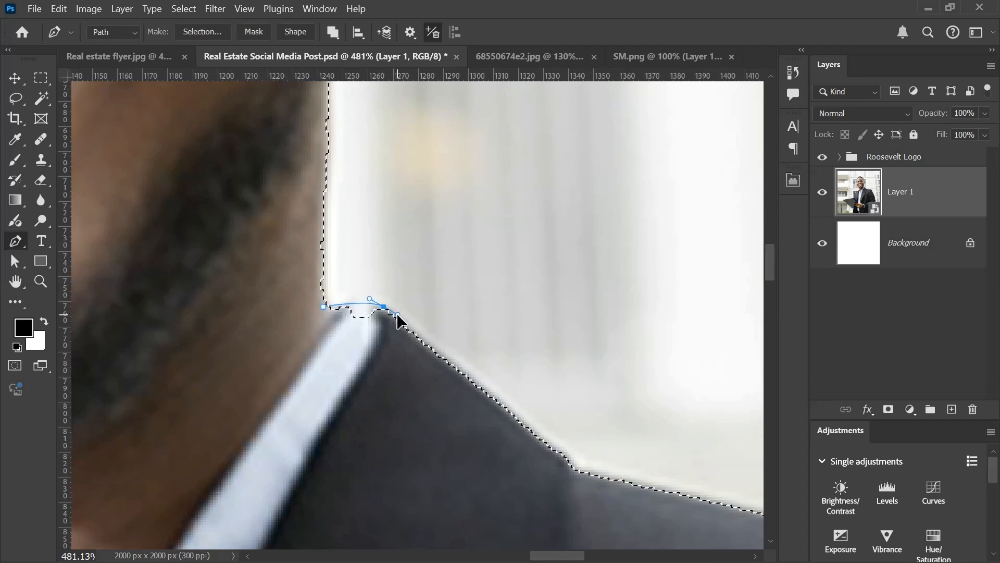
left_click(414, 349)
left_click(326, 344)
left_click(323, 309)
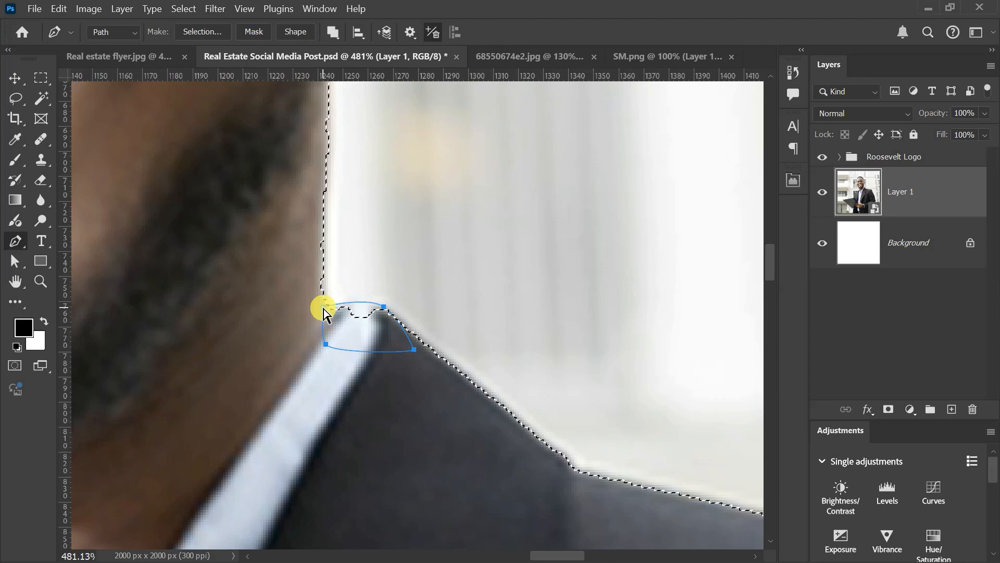
key("ctrl+shift+Return")
Step: Check the selection outline around the businessman and copy the selected area to a new layer
scroll(327, 319, "down", 5)
scroll(328, 322, "down", 5)
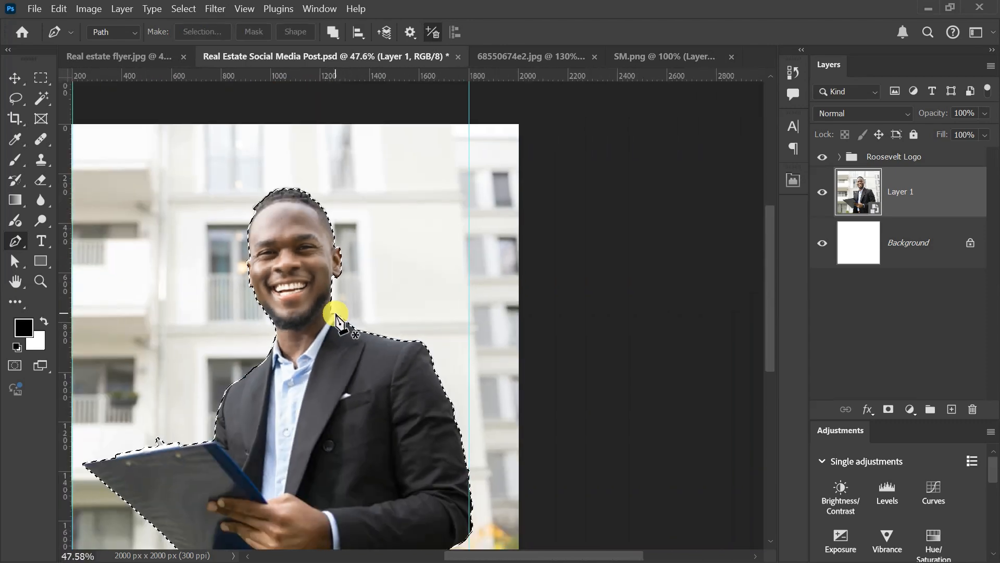
scroll(391, 424, "up", 5)
scroll(440, 438, "down", 3)
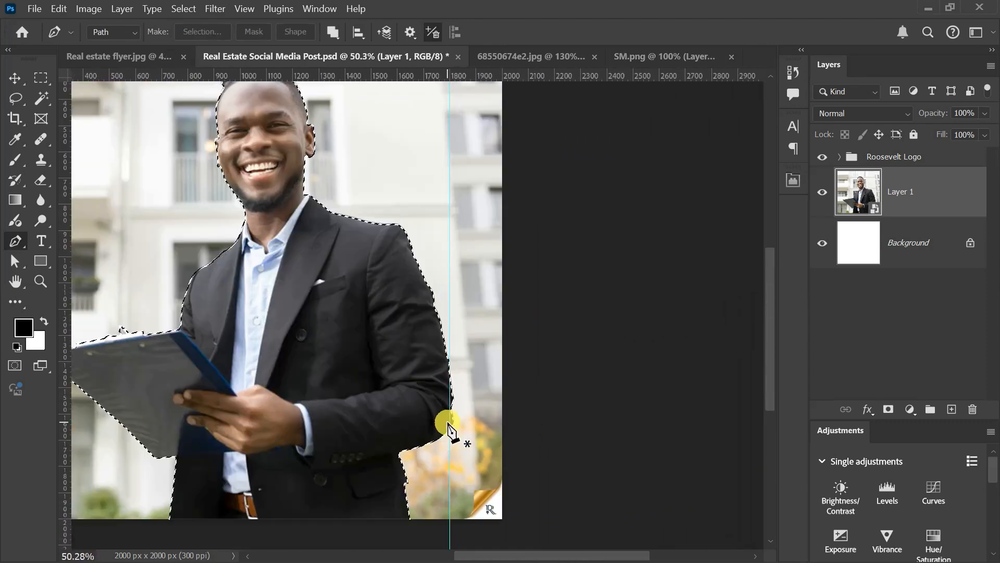
scroll(350, 461, "up", 4)
scroll(263, 440, "down", 3)
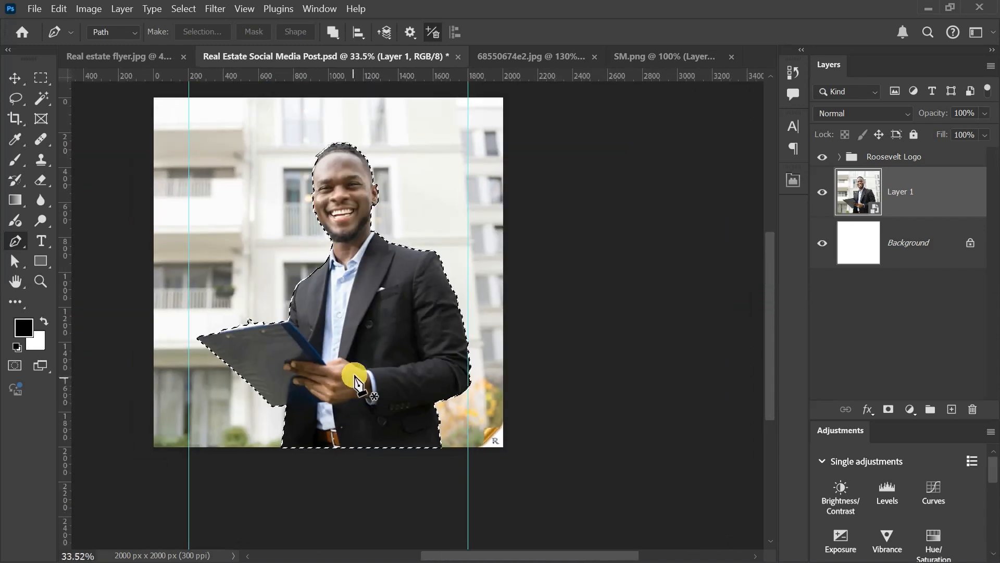
scroll(346, 369, "up", 1)
left_click(14, 78)
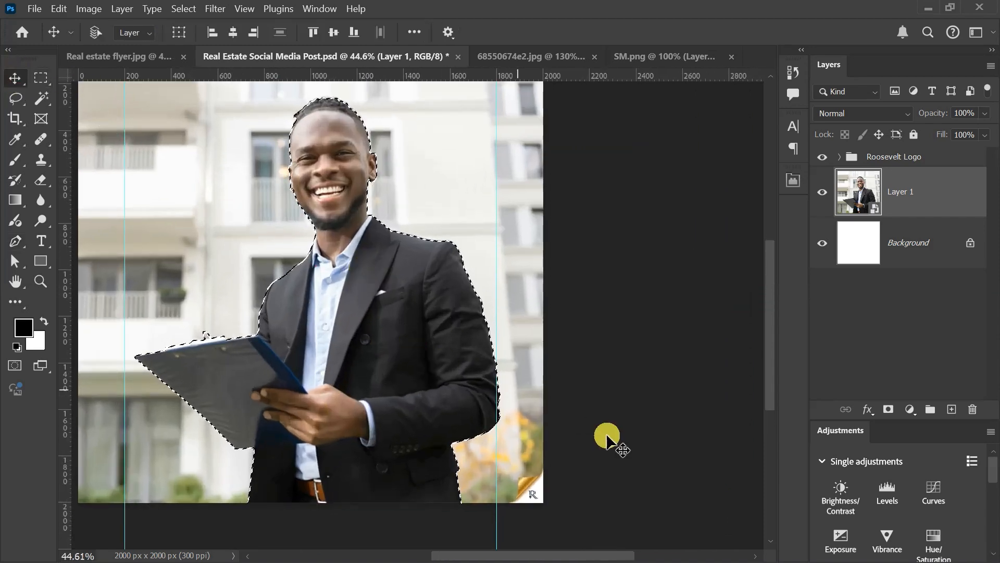
key("ctrl+j")
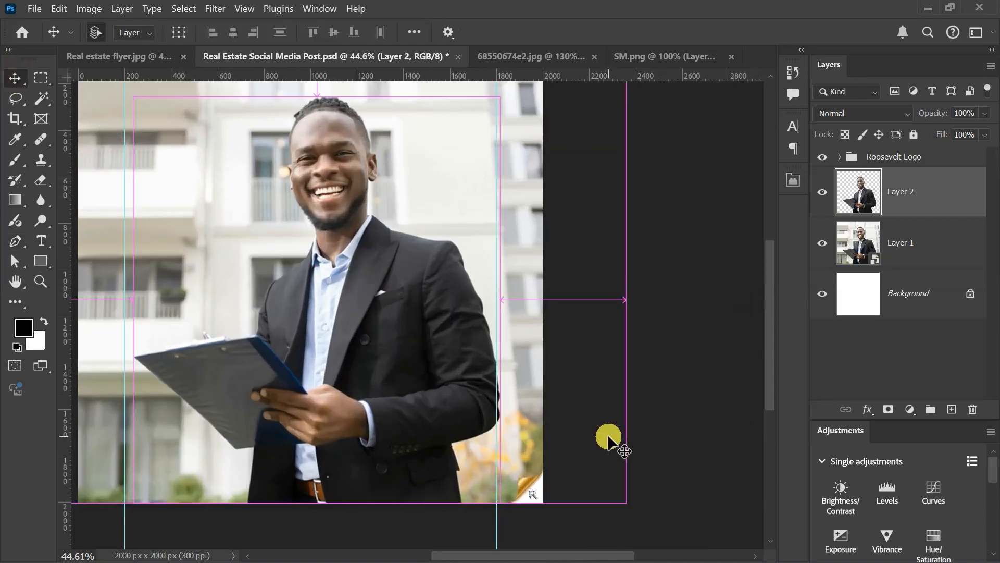
Step: Hide Layer 1 and the Background to examine the businessman cutout on its own
left_click_drag(822, 292, 826, 259)
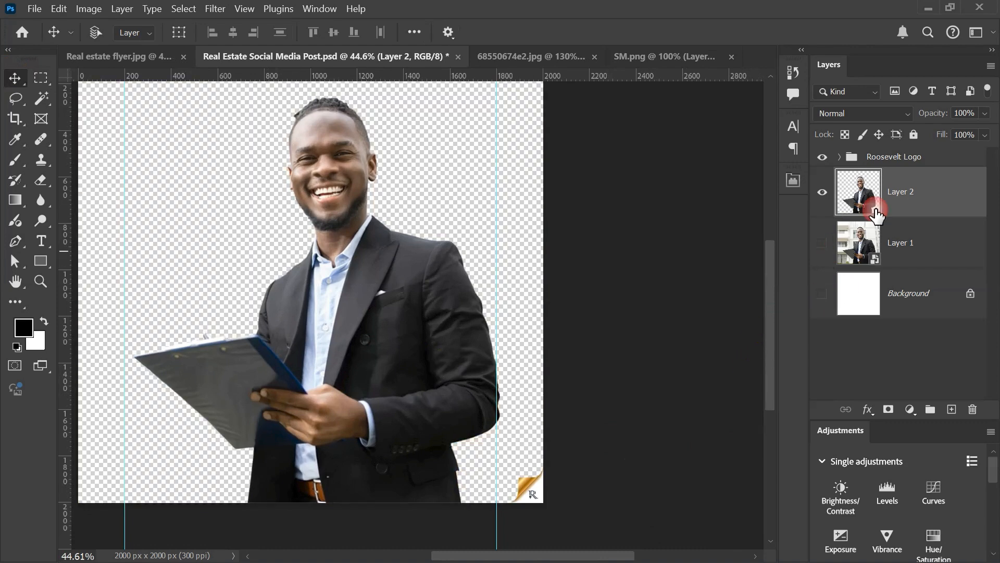
left_click(824, 193)
left_click(824, 193)
Step: Convert the cutout Layer 2 to a smart object and show Layer 1 and the Background again
right_click(920, 197)
left_click(855, 463)
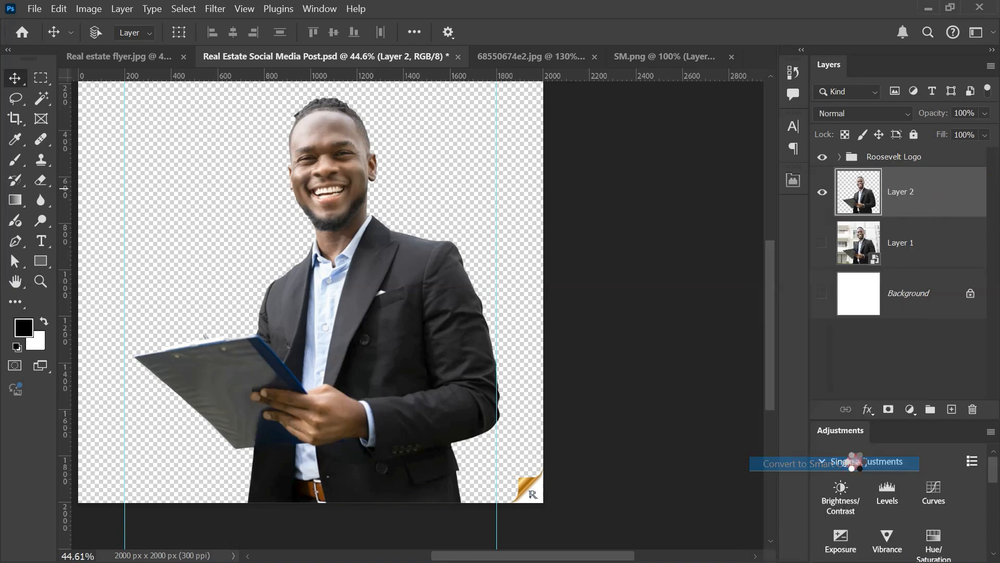
left_click(823, 243)
Step: Move Layer 1 and Layer 2 together horizontally so the businessman's sleeve reaches the right edge of the canvas
left_click(935, 242)
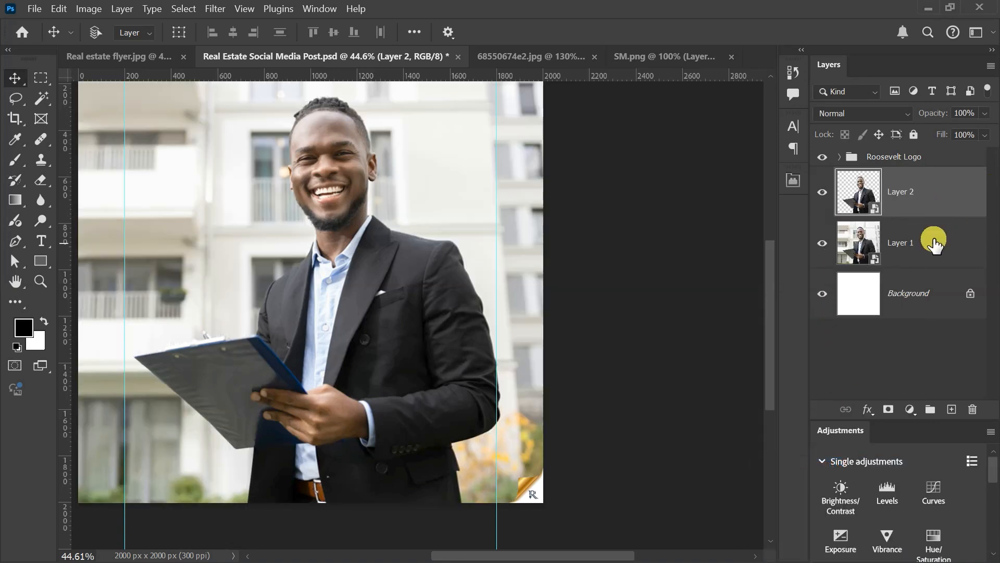
scroll(383, 243, "down", 3)
scroll(265, 295, "up", 2)
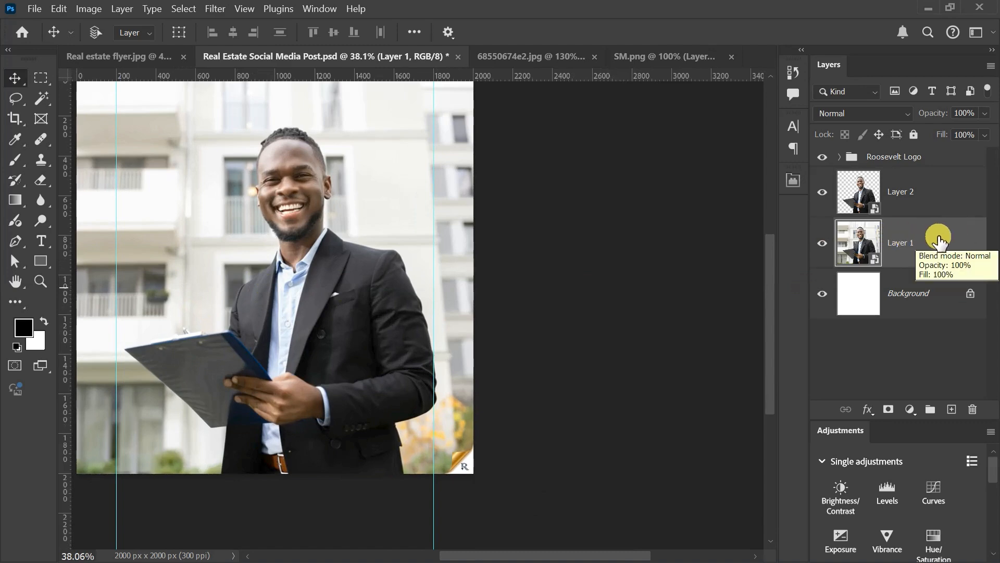
left_click(910, 197, "shift")
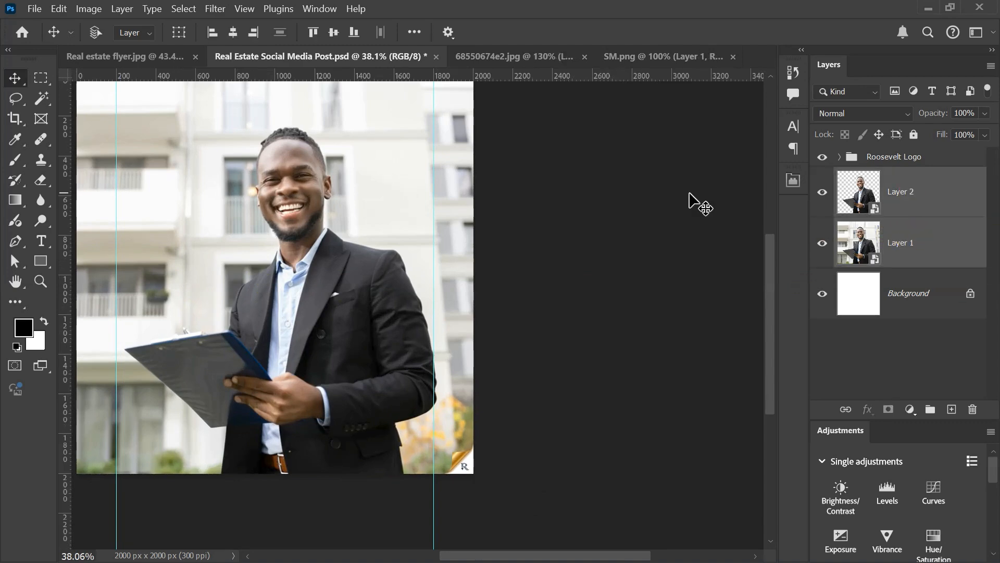
scroll(288, 232, "up", 4)
left_click_drag(417, 370, 495, 374)
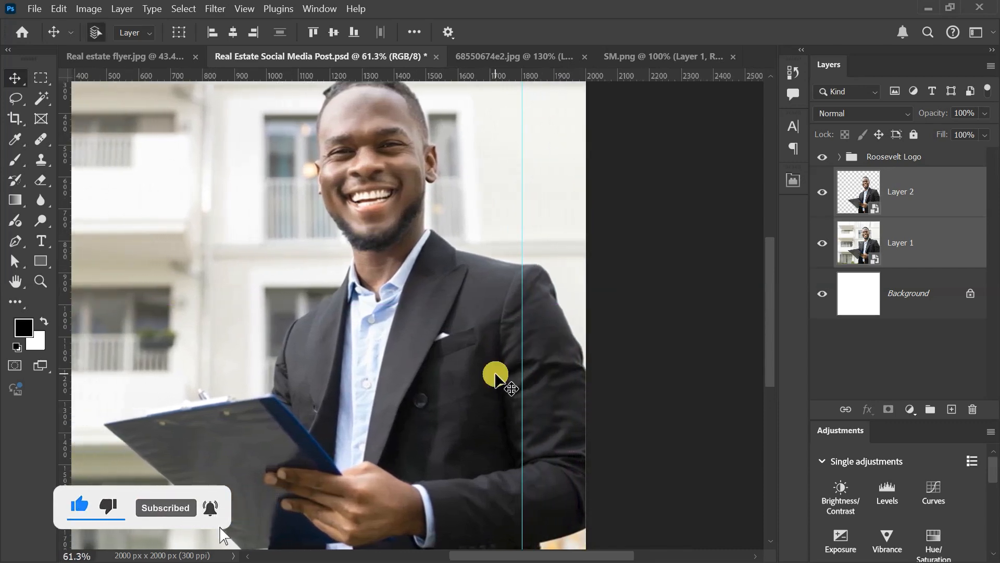
scroll(496, 374, "down", 3)
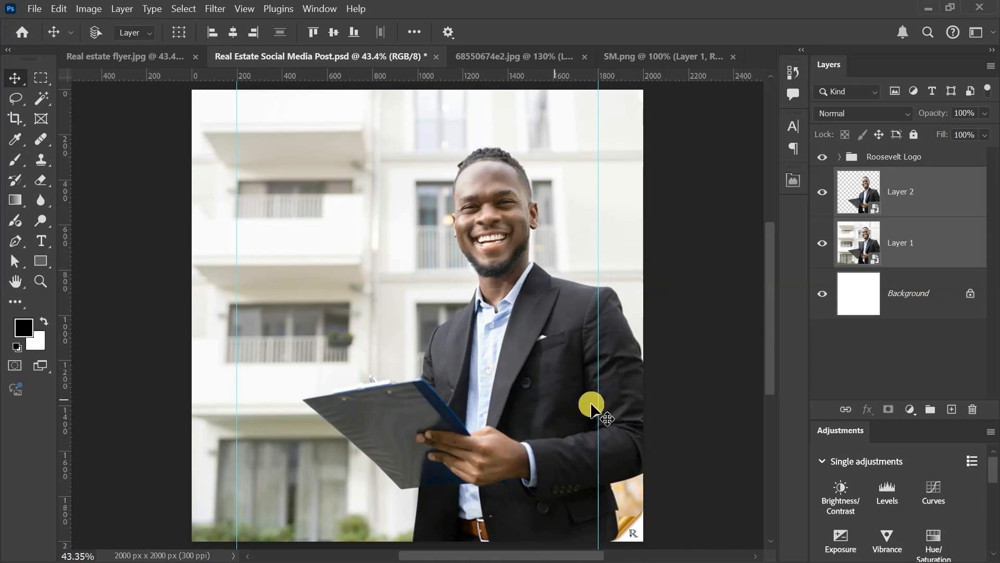
Step: Open the Camera Raw Filter on the businessman cutout layer and set Exposure to +0.20
left_click(912, 188)
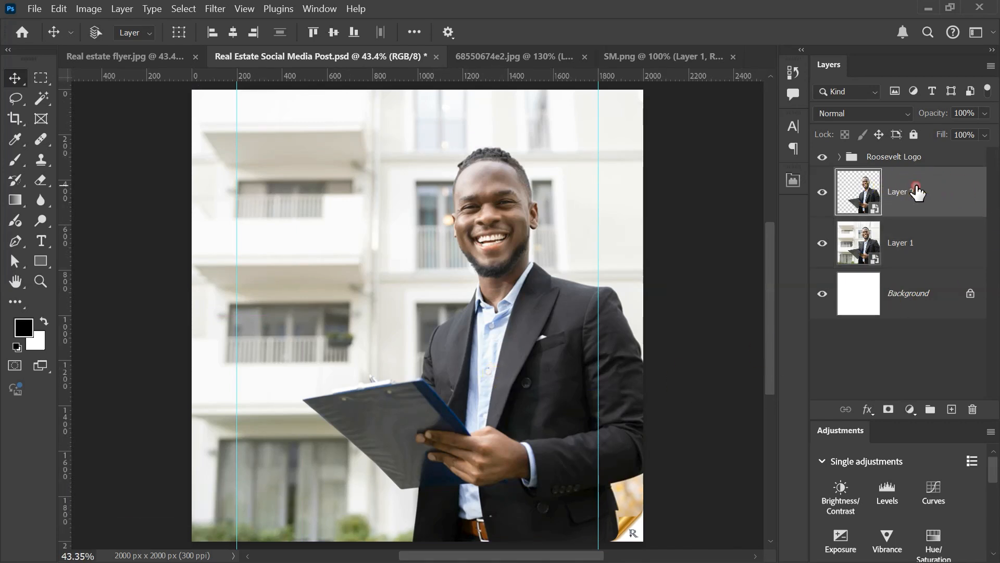
left_click(212, 8)
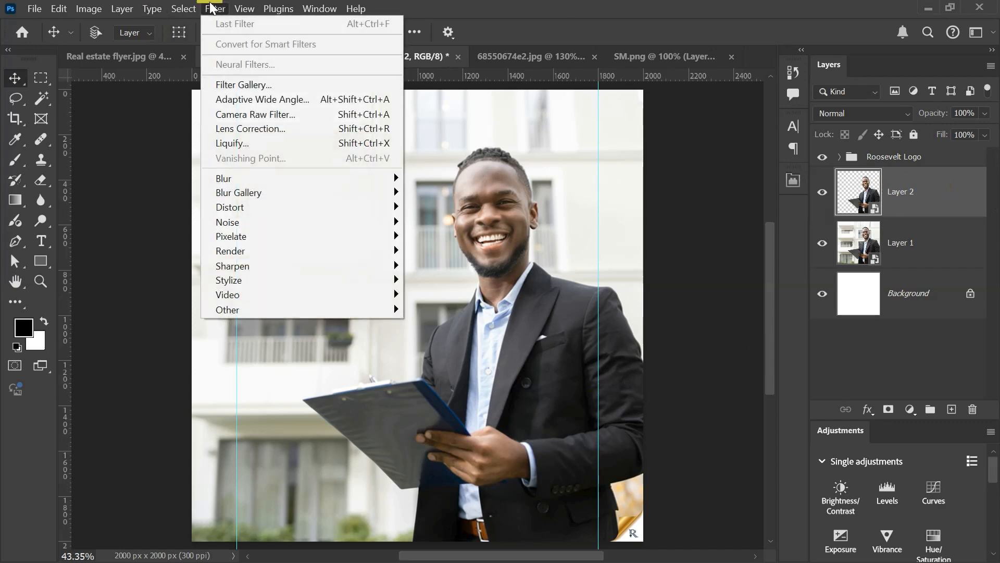
left_click(260, 112)
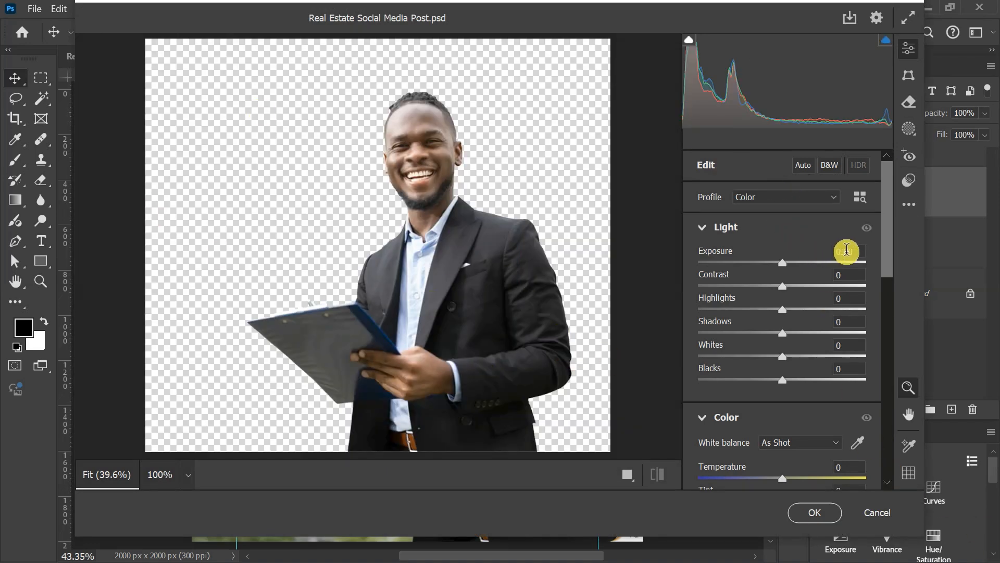
double_click(845, 250)
type("0.2")
key("Return")
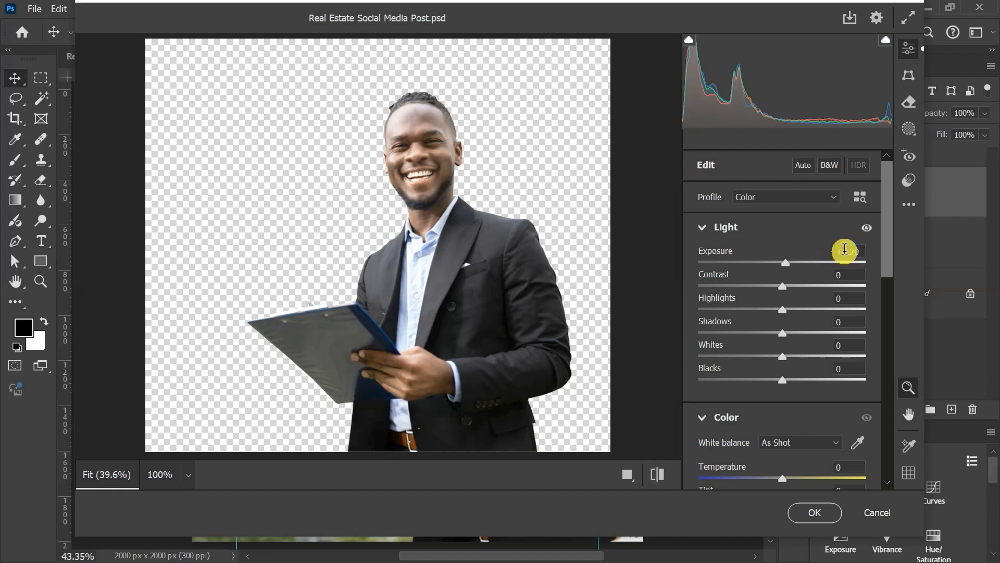
Step: Set the cutout's Contrast to +26, Highlights to -87 and Shadows to +67 in the Camera Raw Filter
double_click(836, 275)
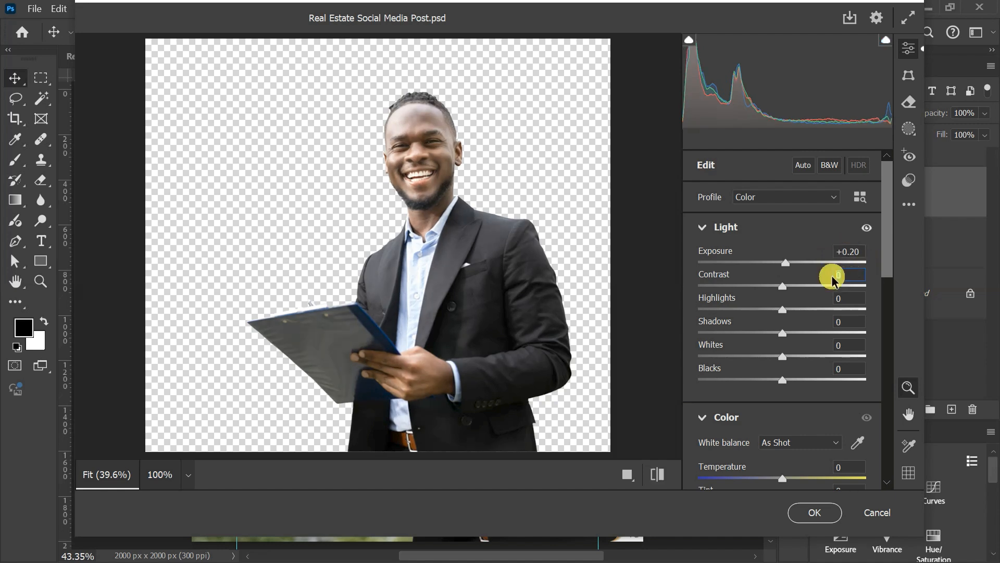
type("26")
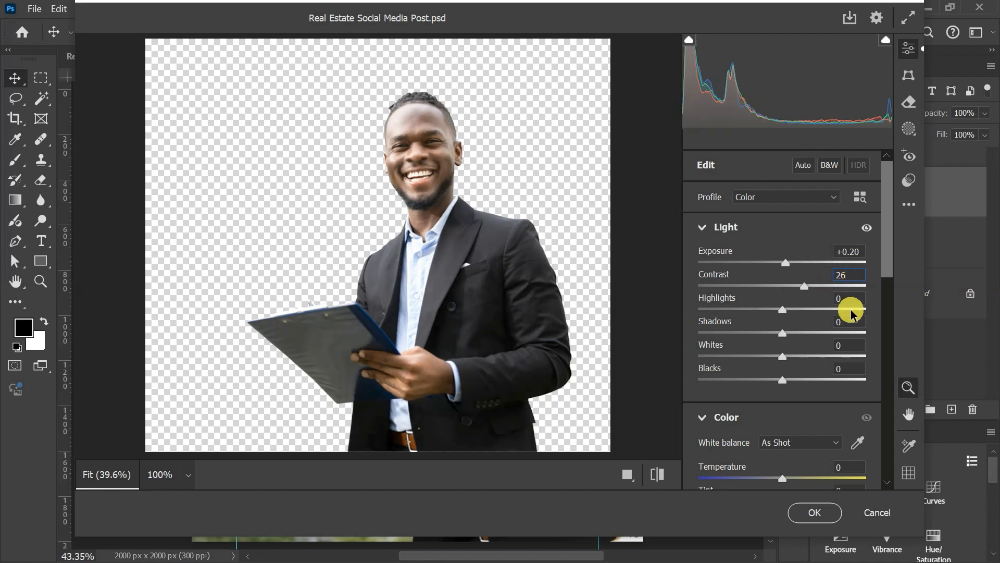
double_click(836, 298)
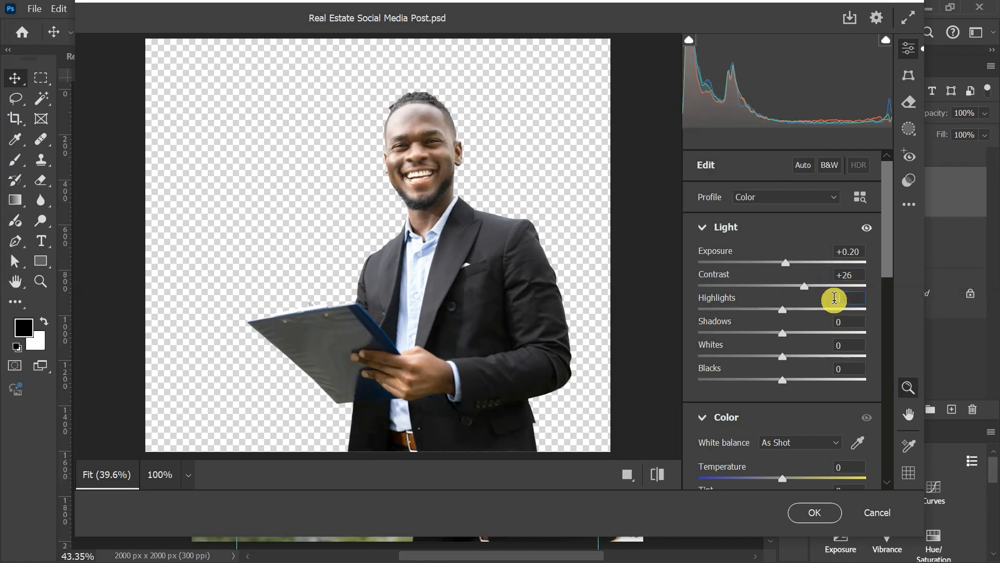
type("-87")
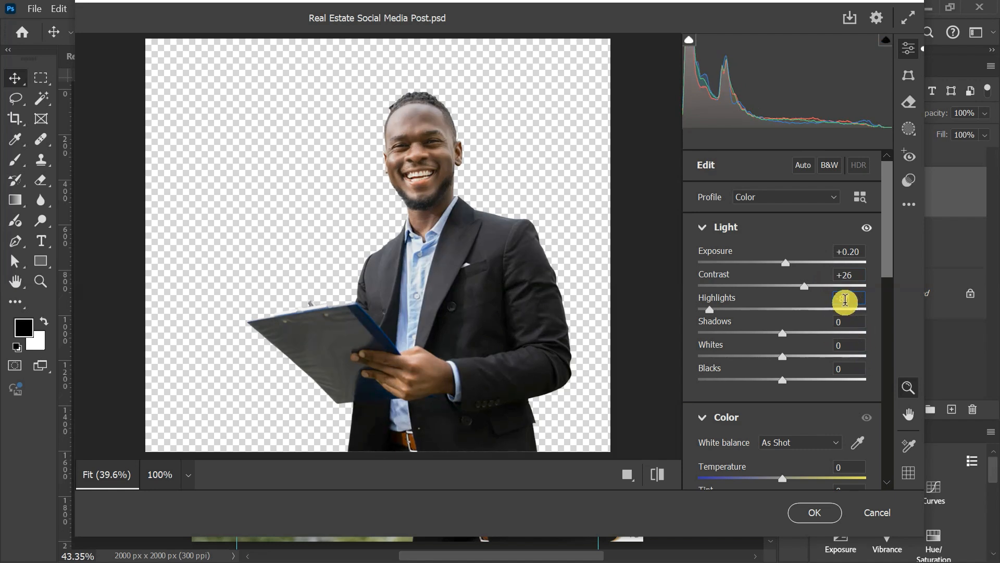
double_click(847, 321)
type("67")
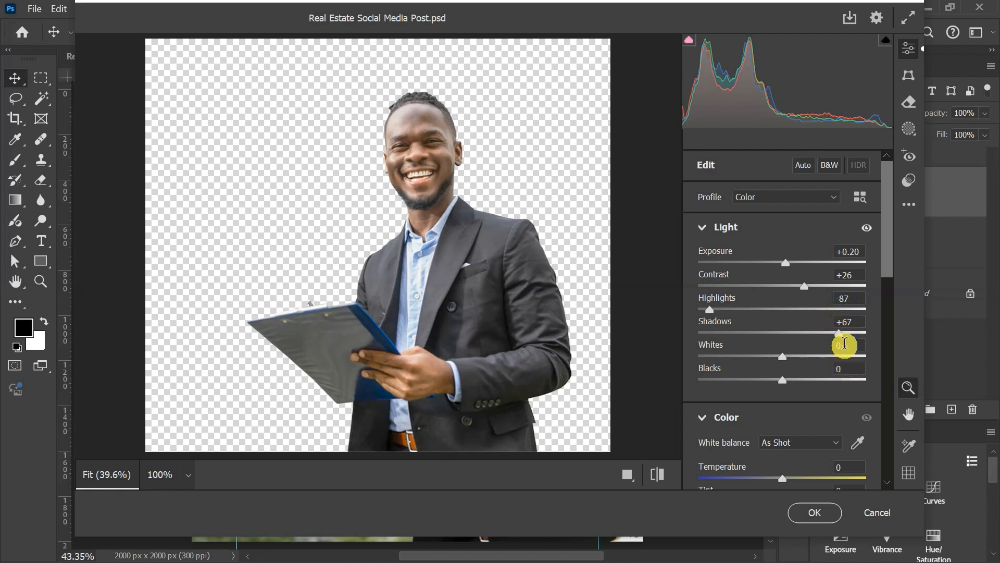
Step: Set the cutout's Whites to -7 in the Camera Raw Filter
left_click_drag(845, 343, 828, 348)
left_click_drag(846, 346, 822, 356)
type("-7")
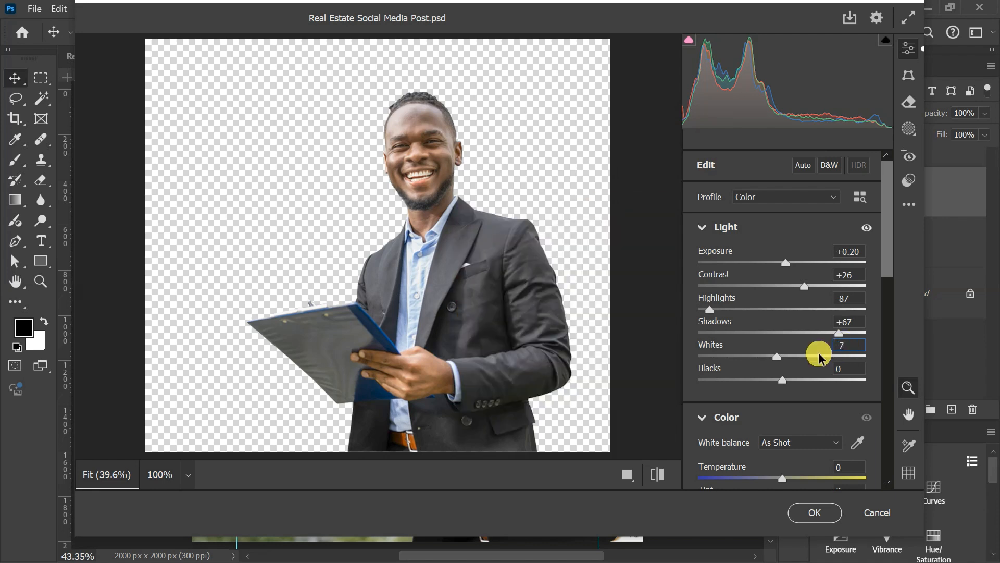
type("9")
Step: Set the cutout's Vibrance to +7 and Saturation to +6 in the Camera Raw Filter
scroll(819, 357, "down", 6)
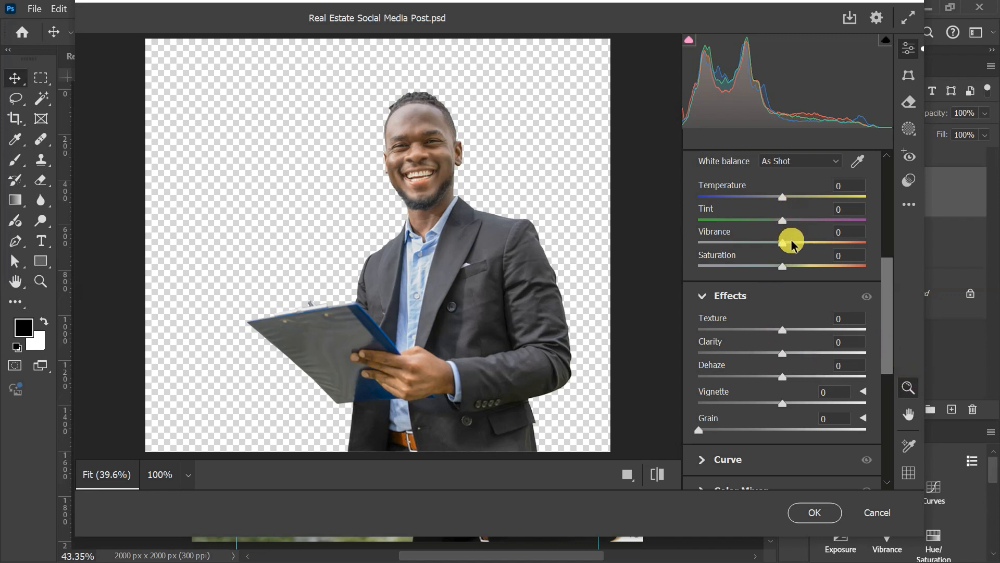
left_click(842, 230)
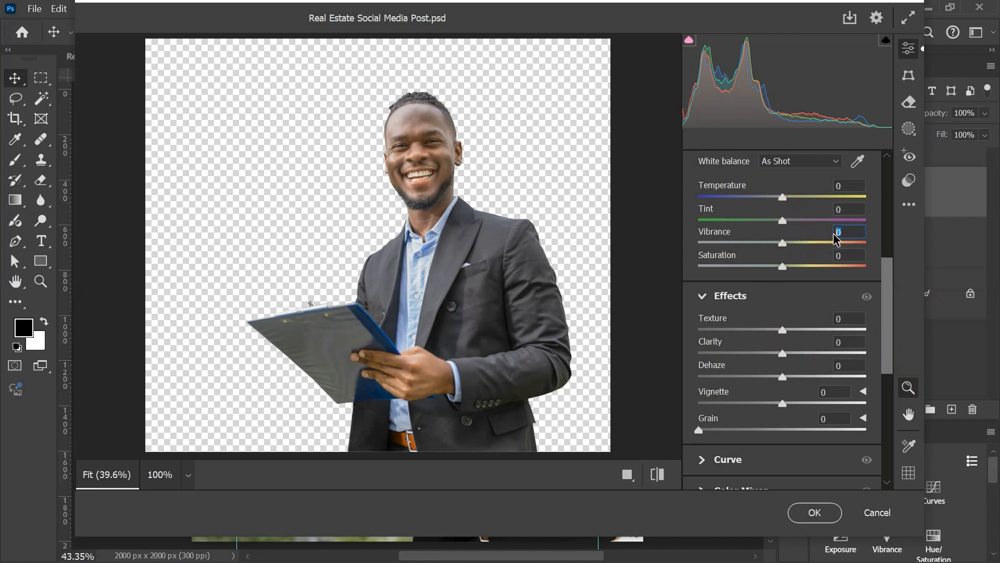
left_click(830, 240)
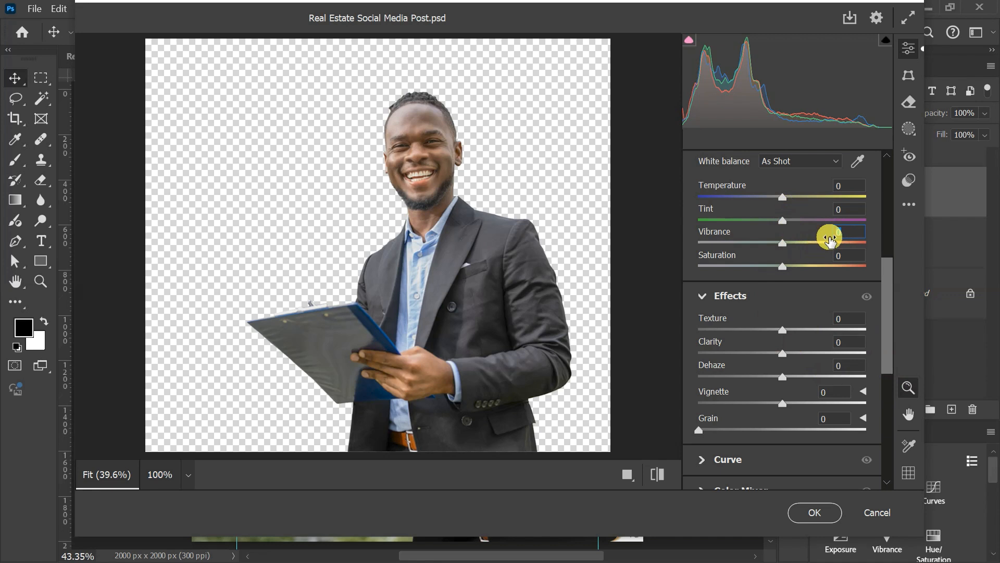
left_click(824, 268)
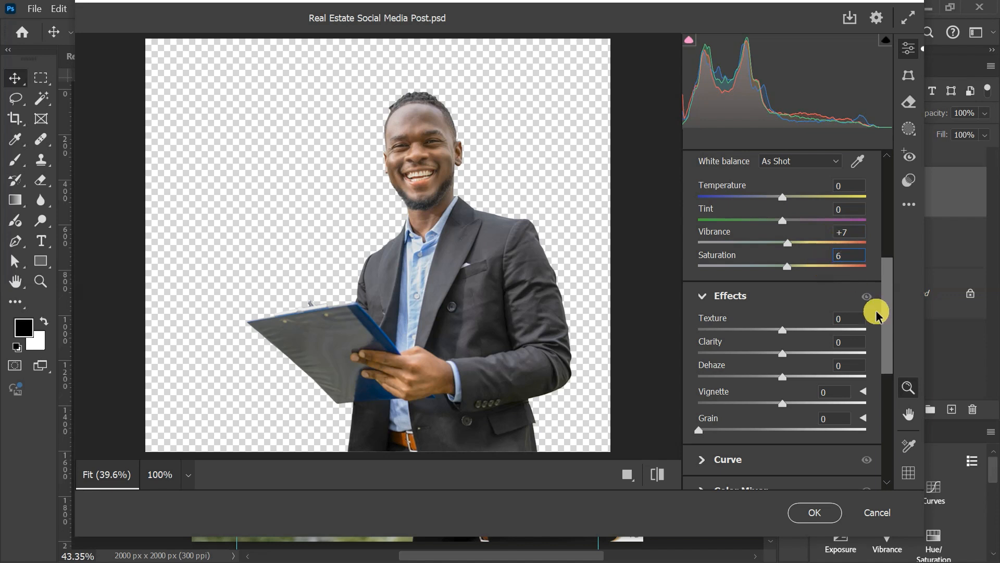
Step: Set the cutout's Clarity to +13 in the Camera Raw Filter
scroll(877, 318, "down", 4)
scroll(831, 268, "up", 2)
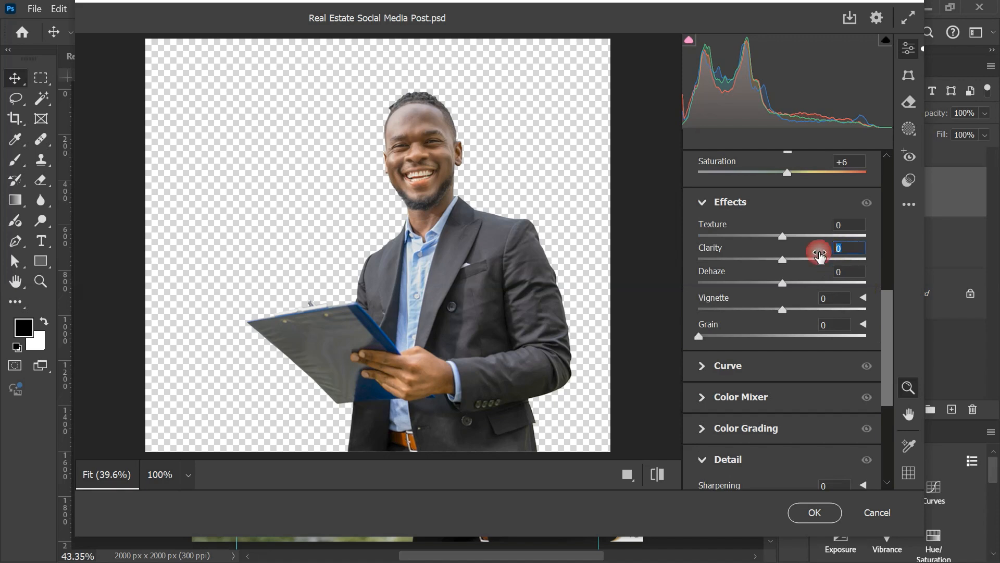
type("13")
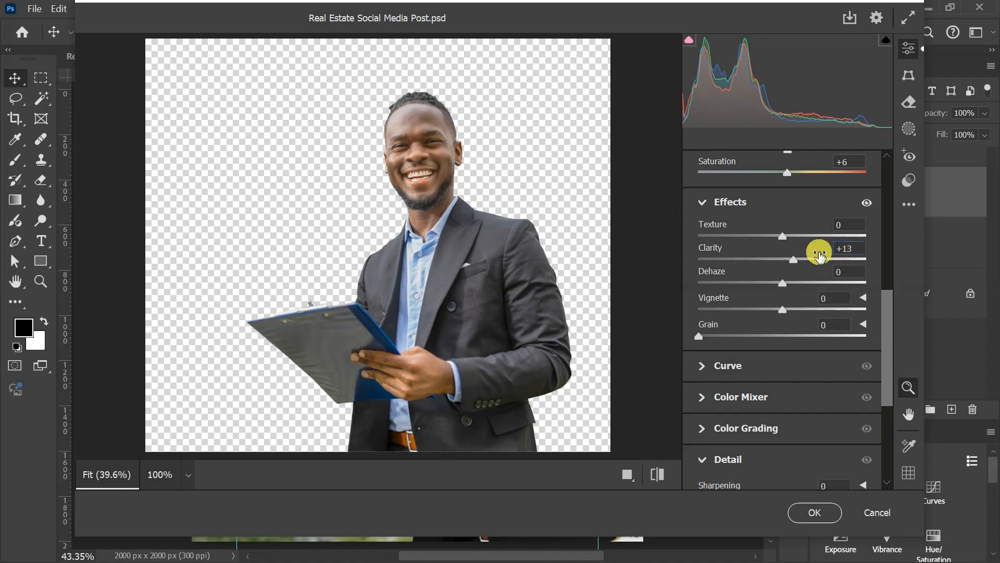
Step: Set the cutout's Sharpening to 80 and Noise Reduction to 17, and apply the Camera Raw Filter
scroll(826, 276, "down", 5)
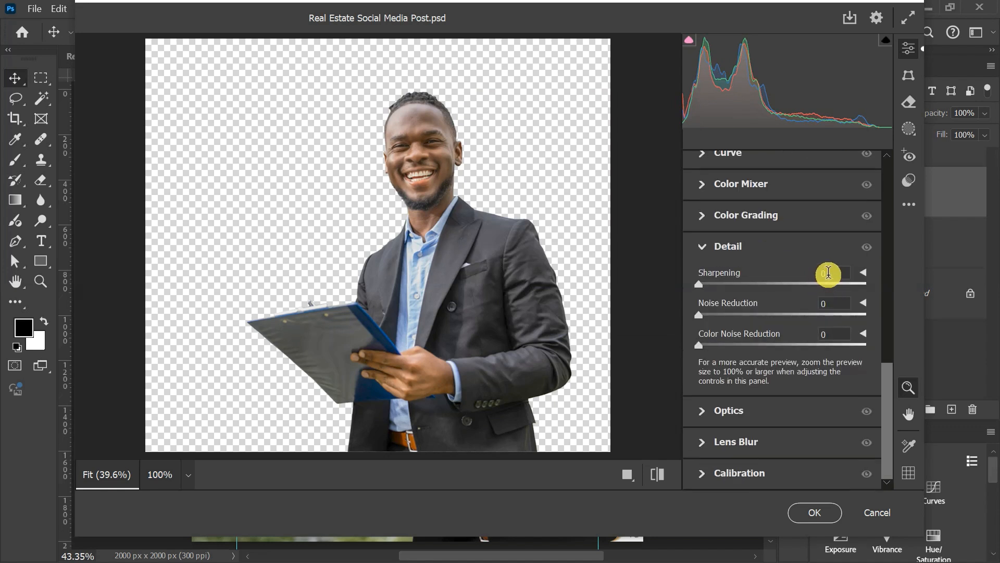
left_click(829, 273)
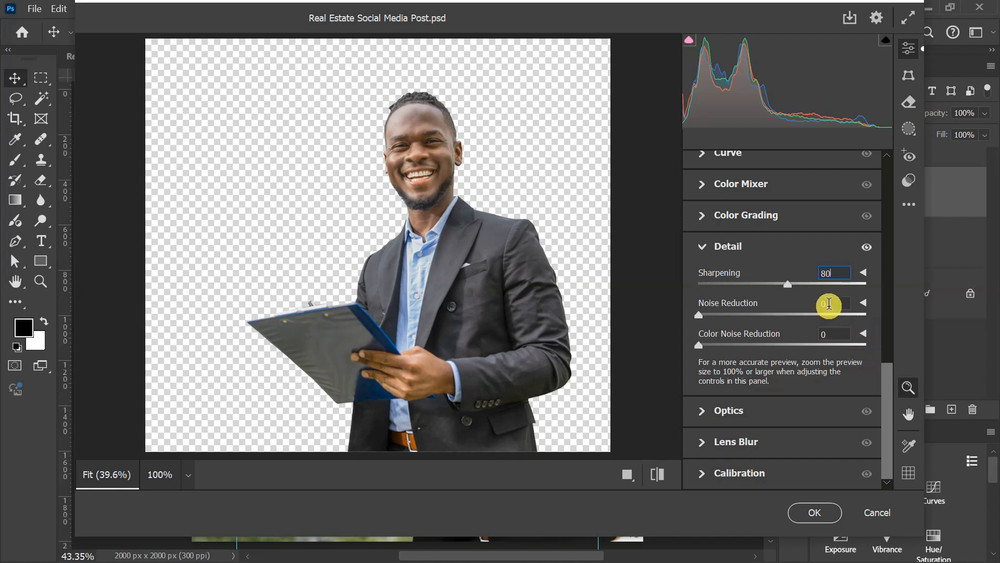
left_click(828, 304)
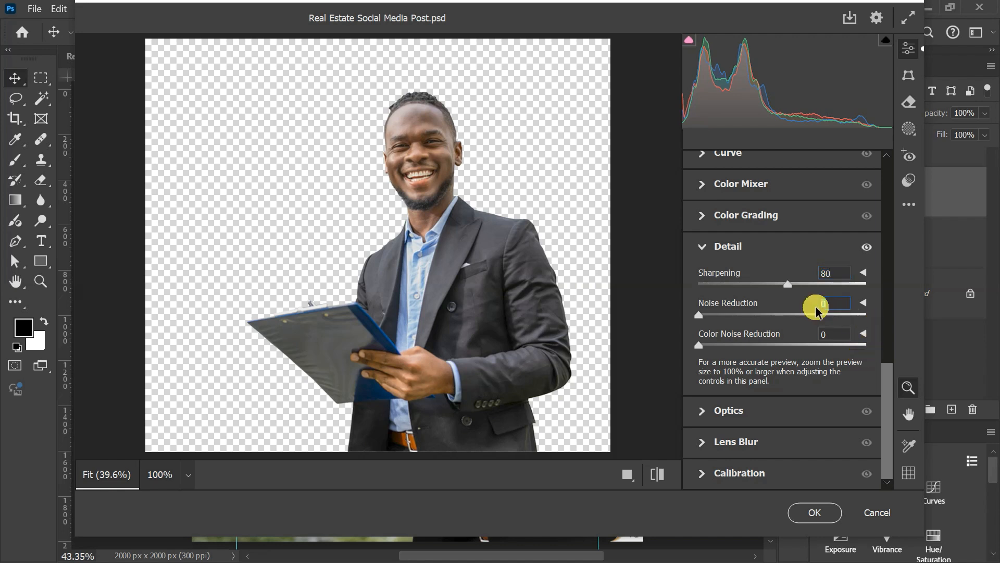
type("17")
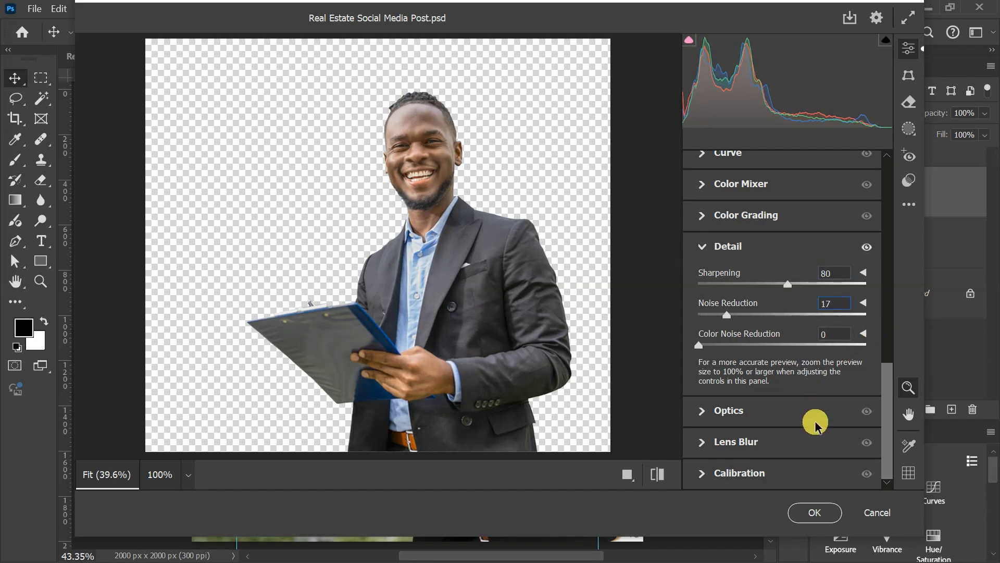
left_click(815, 512)
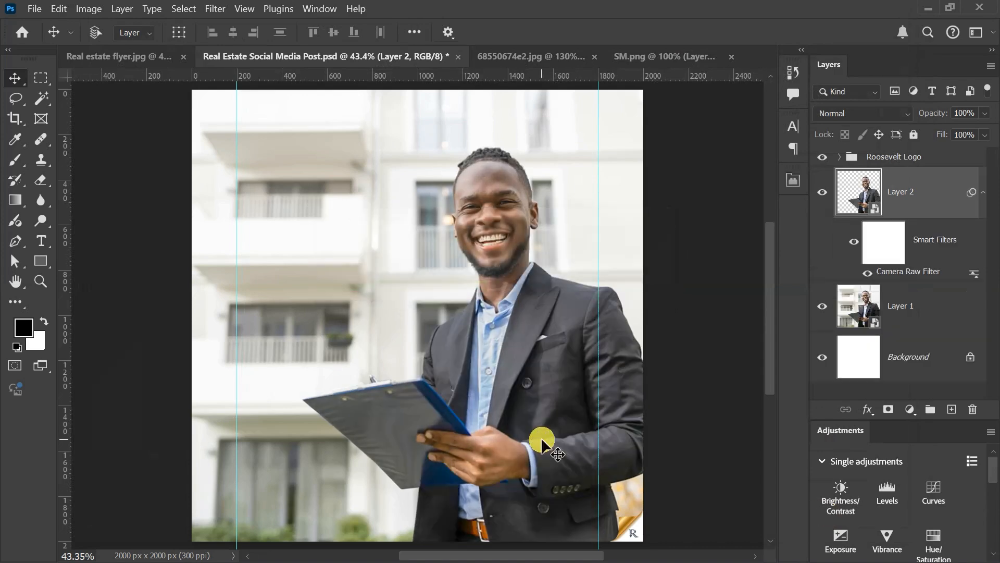
Step: Compare the businessman cutout with and without its smart filters, and collapse the filter list on Layer 2
left_click(855, 241)
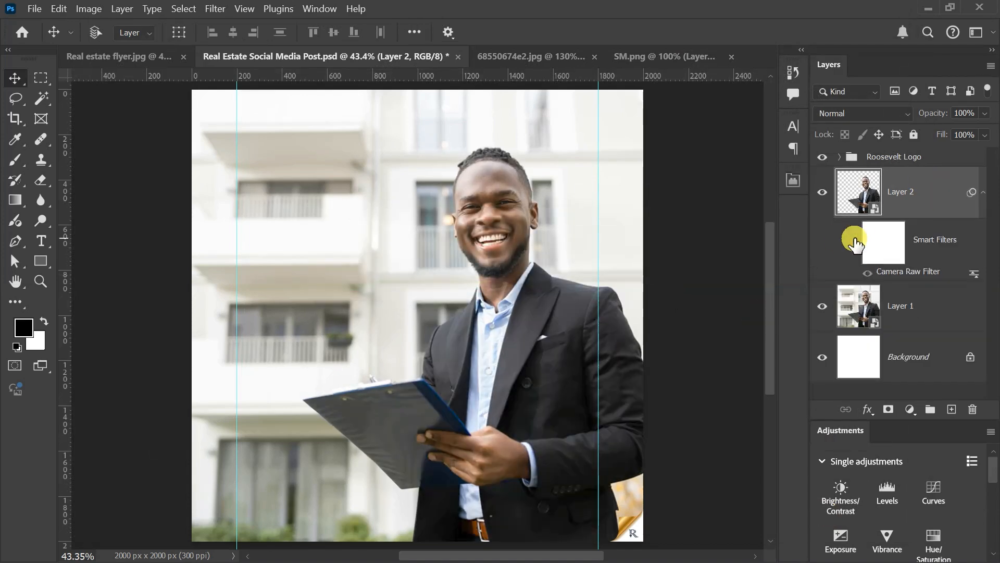
left_click(855, 242)
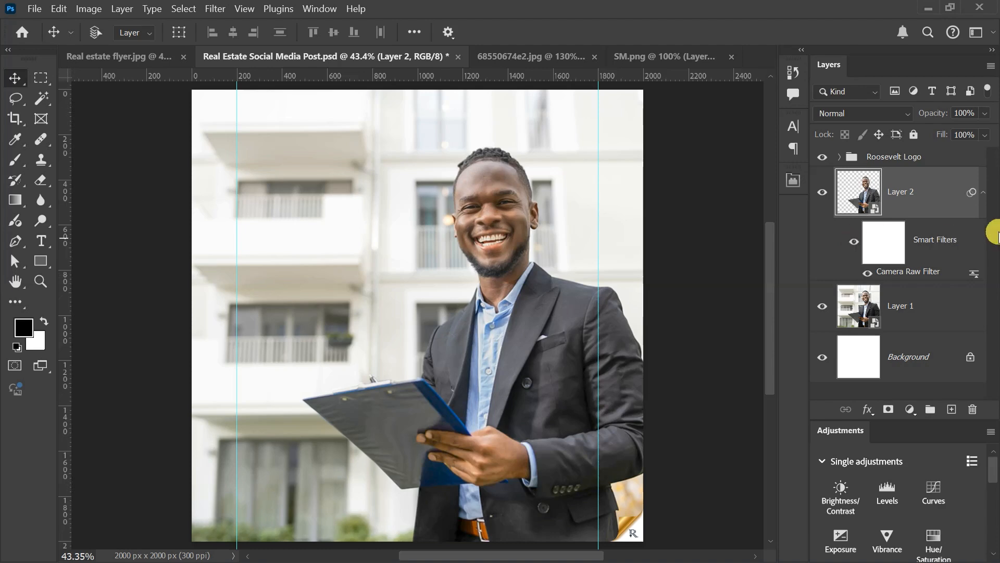
left_click(983, 192)
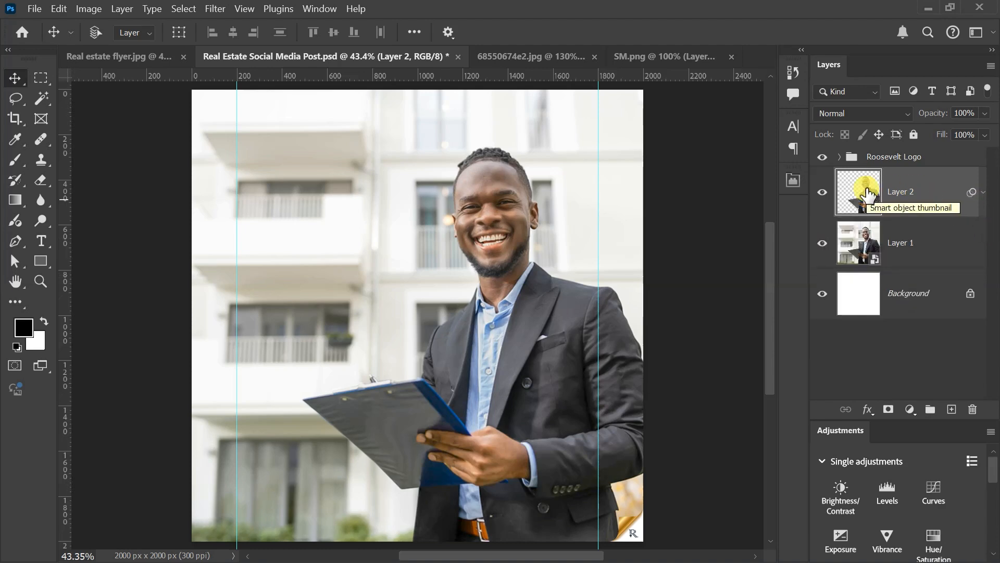
Step: Draw a white circle about 1513 px across with the Ellipse tool, directly above Layer 1 and behind the businessman
left_click(921, 243)
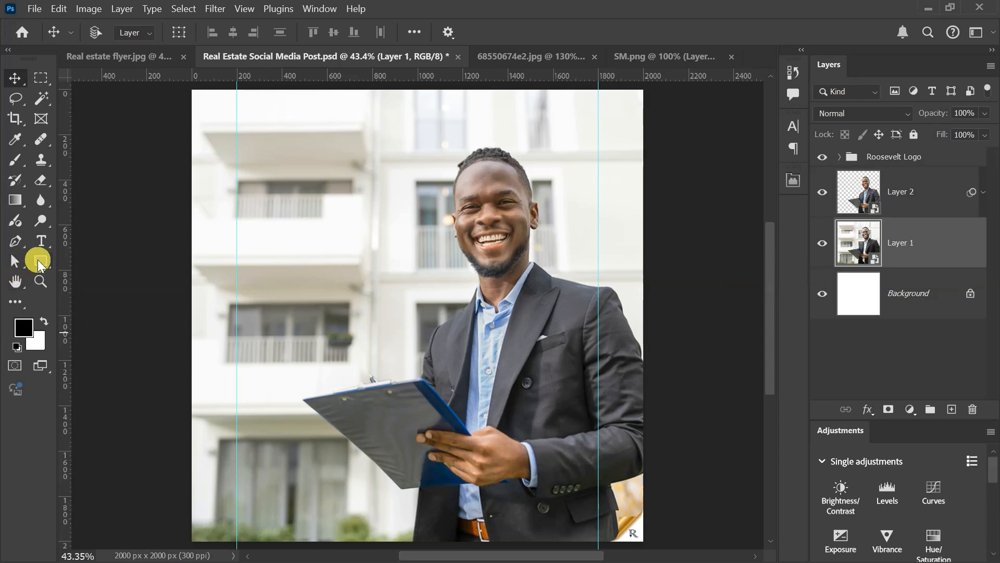
left_click_drag(38, 260, 84, 274)
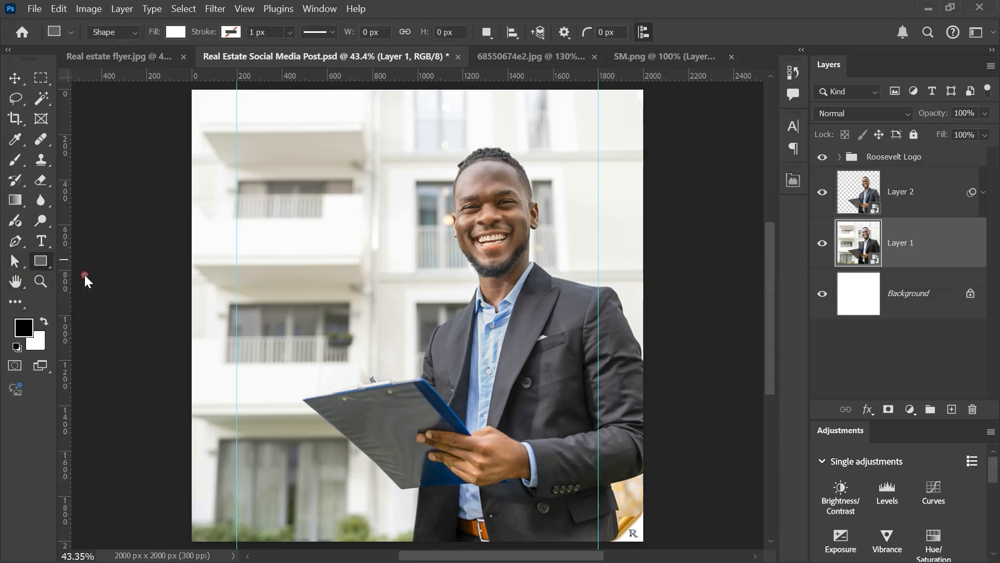
key("shift+u")
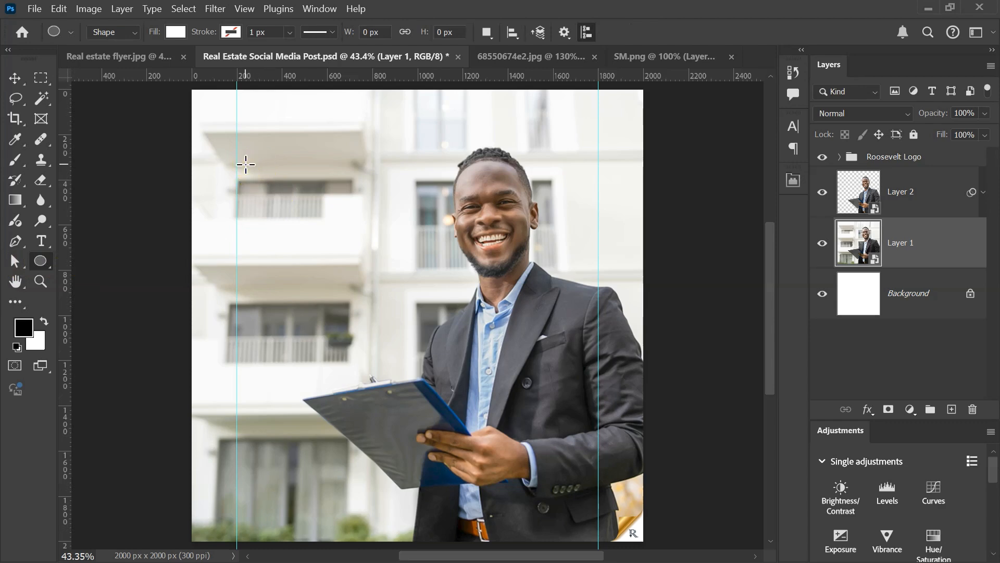
left_click_drag(243, 163, 694, 506)
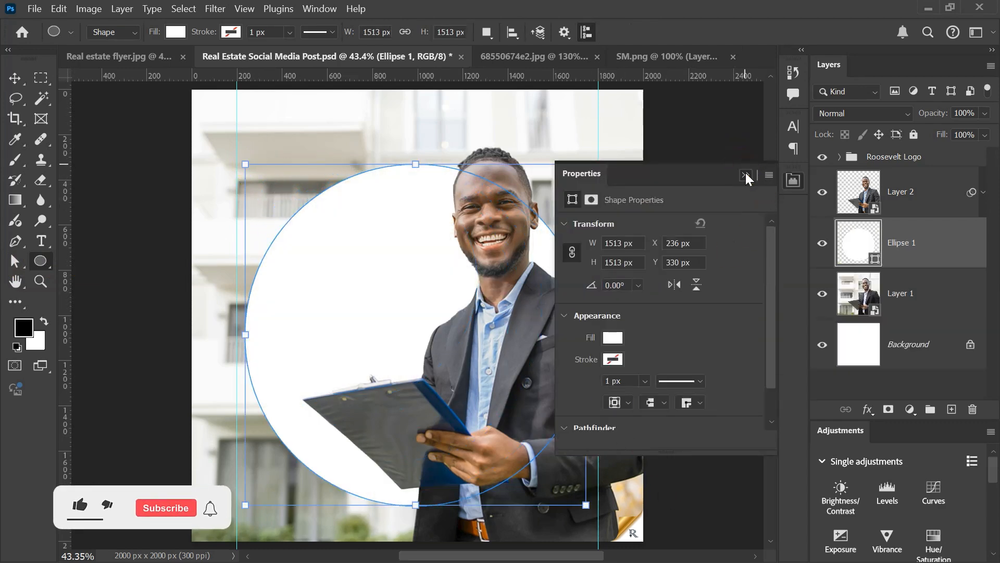
left_click(747, 175)
left_click(14, 77)
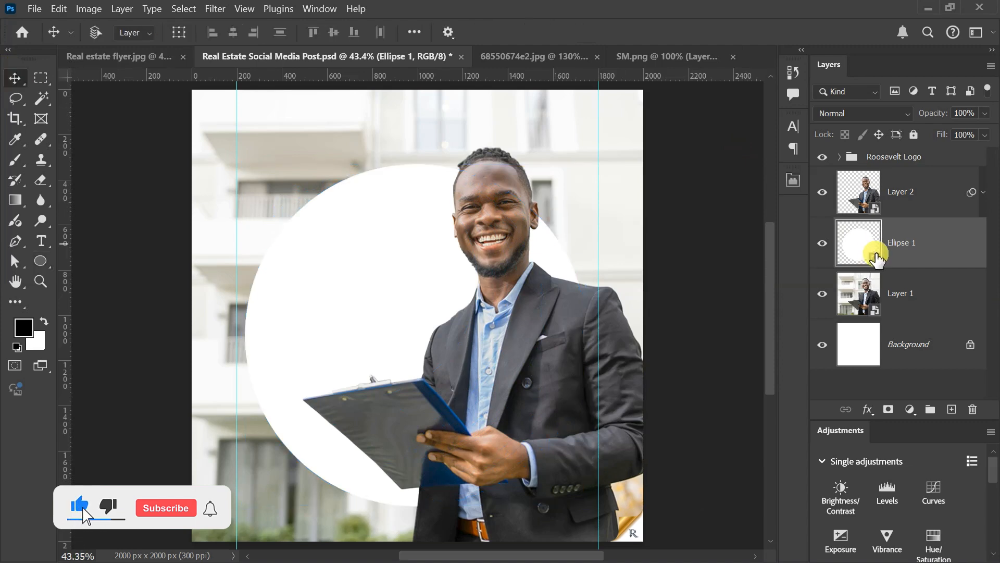
Step: Set the circle's fill color to near-black #191919
double_click(877, 259)
left_click(710, 167)
left_click(937, 285)
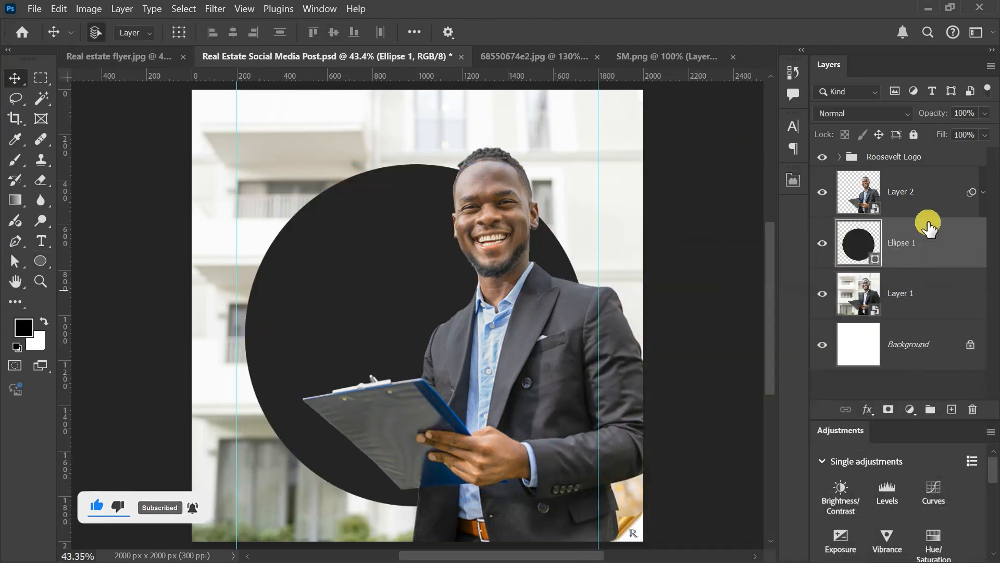
Step: Duplicate the dark circle and scale the copy to about 69% around its center
key("ctrl+j")
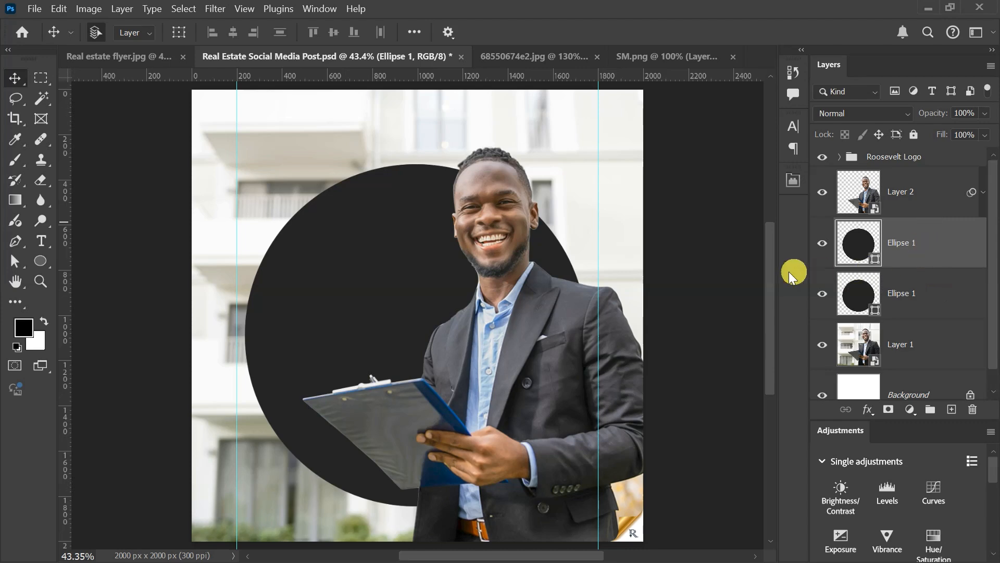
key("ctrl+t")
left_click_drag(586, 165, 534, 217)
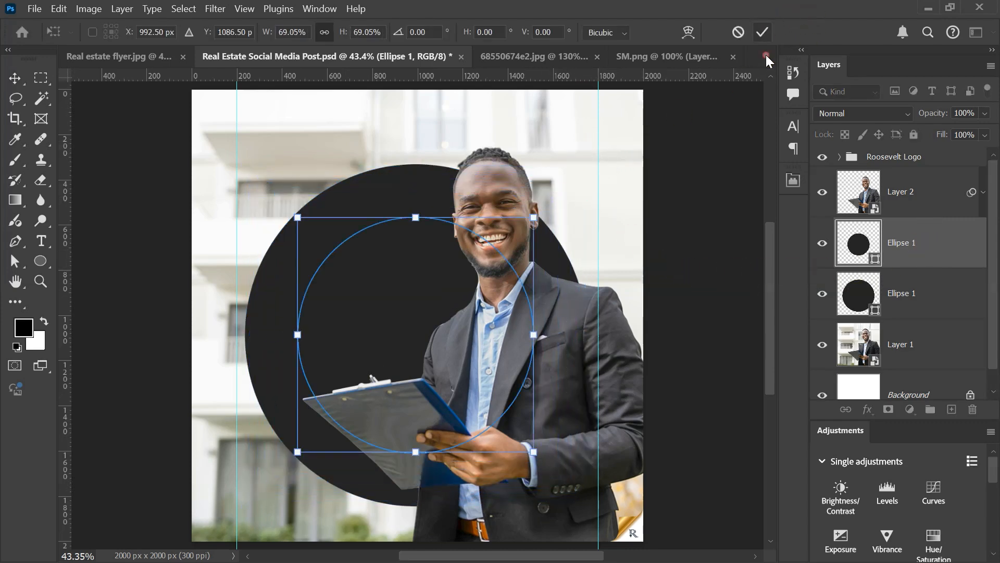
key("Return")
Step: Fill the smaller circle with white #ffffff and scale it down slightly more around its center
double_click(873, 266)
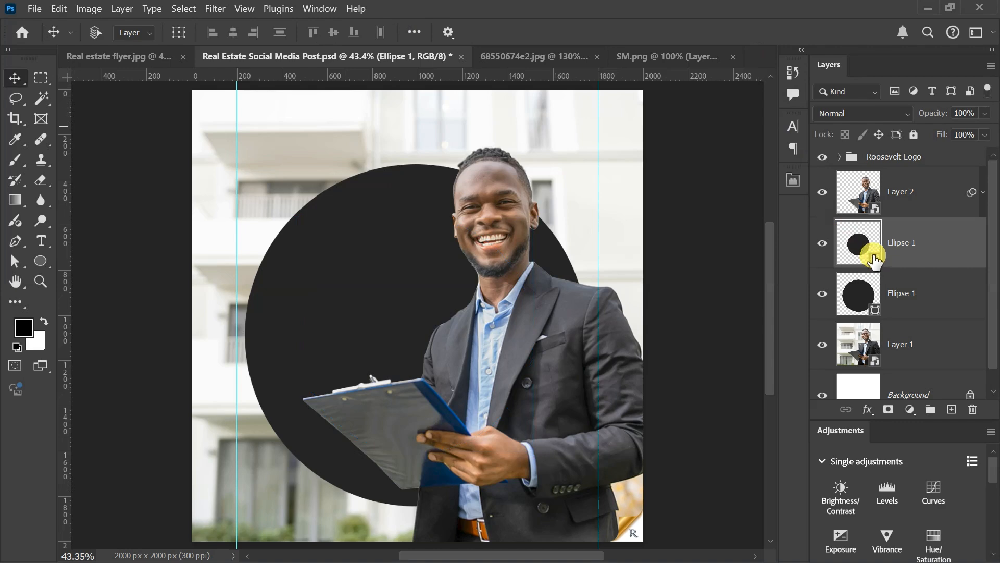
left_click_drag(652, 302, 493, 208)
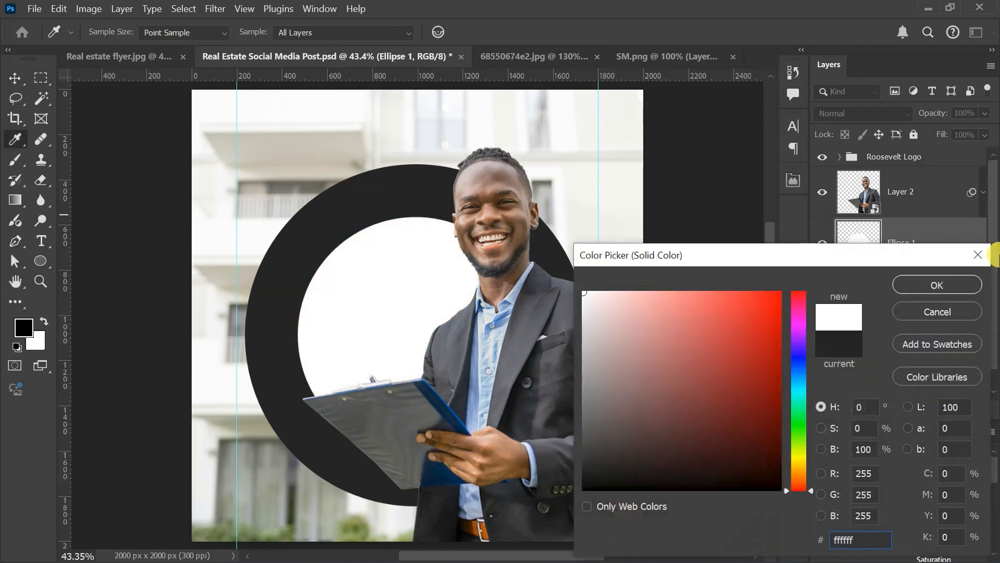
left_click(955, 286)
key("ctrl+t")
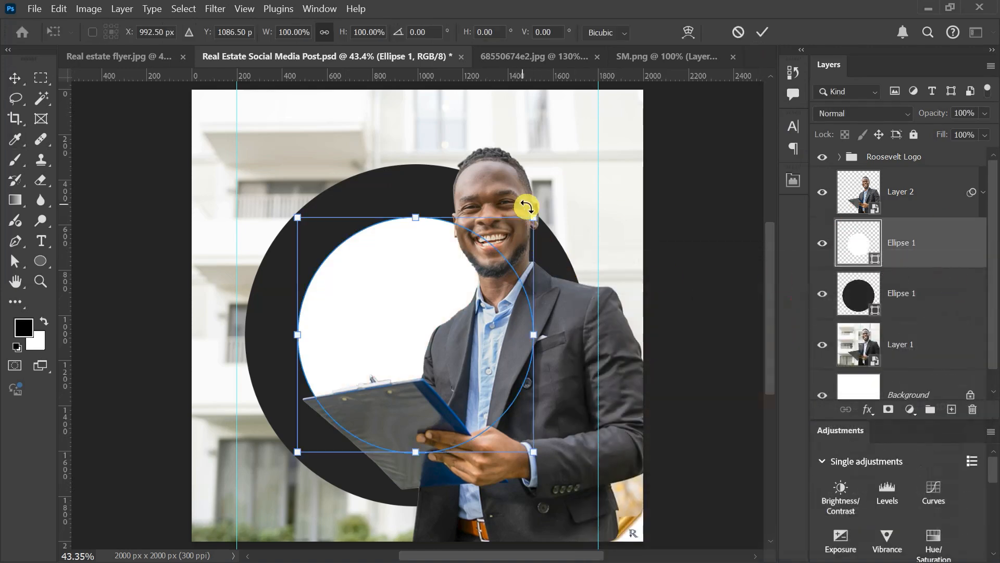
left_click_drag(534, 217, 507, 224)
left_click(763, 32)
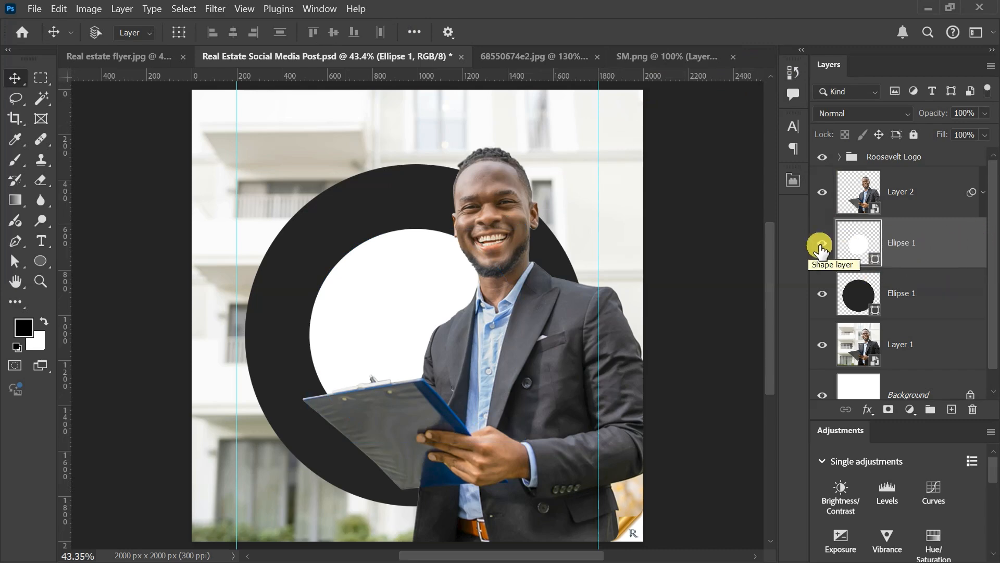
Step: Hide the white circle layer and load its outline as a selection
left_click(822, 244)
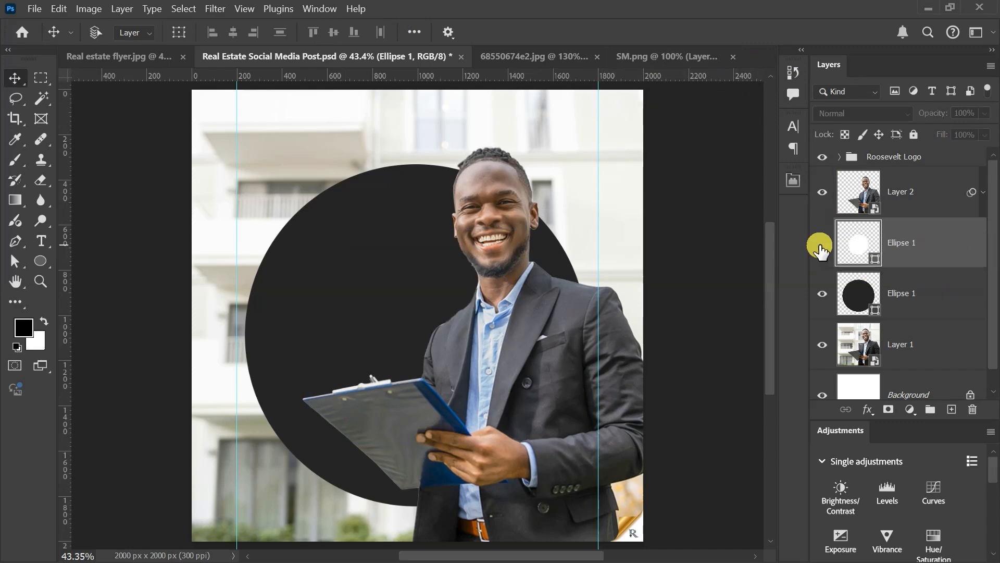
left_click_drag(846, 267, 865, 239)
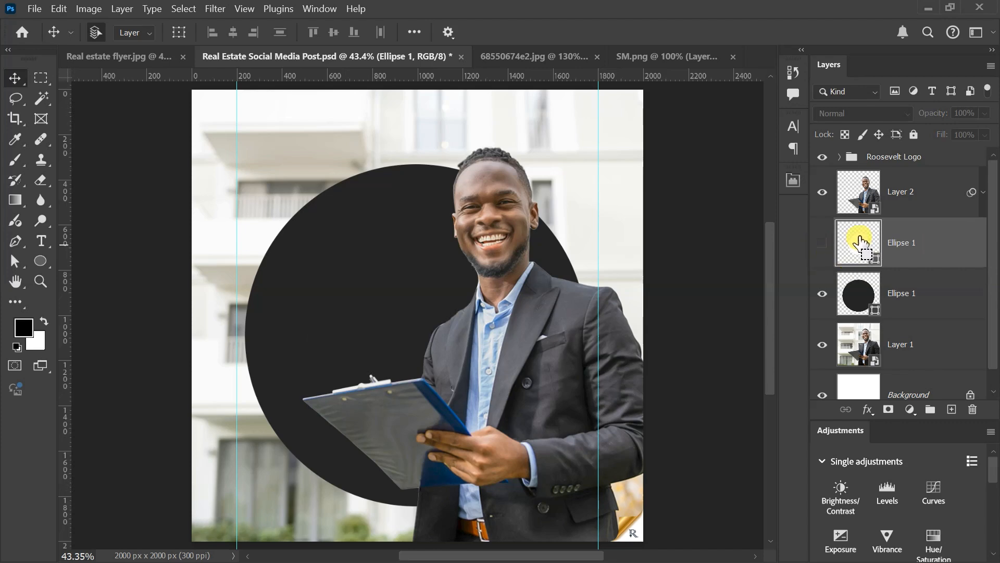
left_click(860, 243, "ctrl")
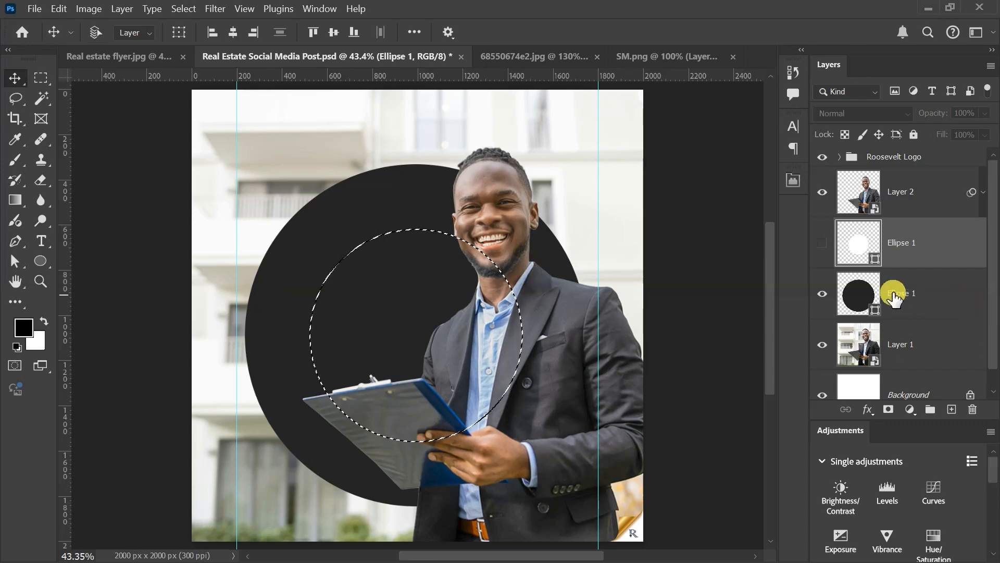
Step: Add an inverted layer mask from the selection to the dark circle to form a ring, and delete the hidden white circle
left_click(917, 286)
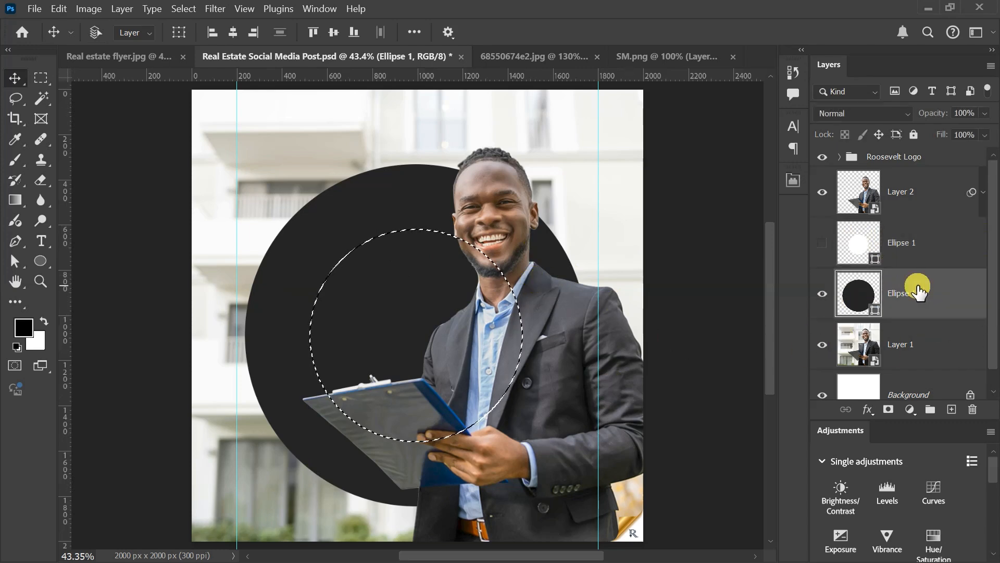
left_click(888, 410)
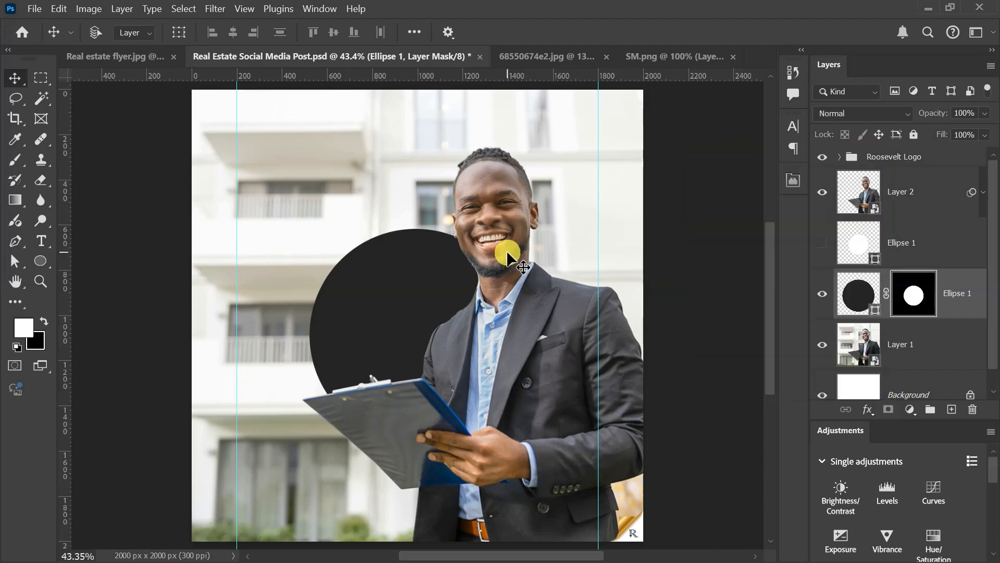
key("ctrl+i")
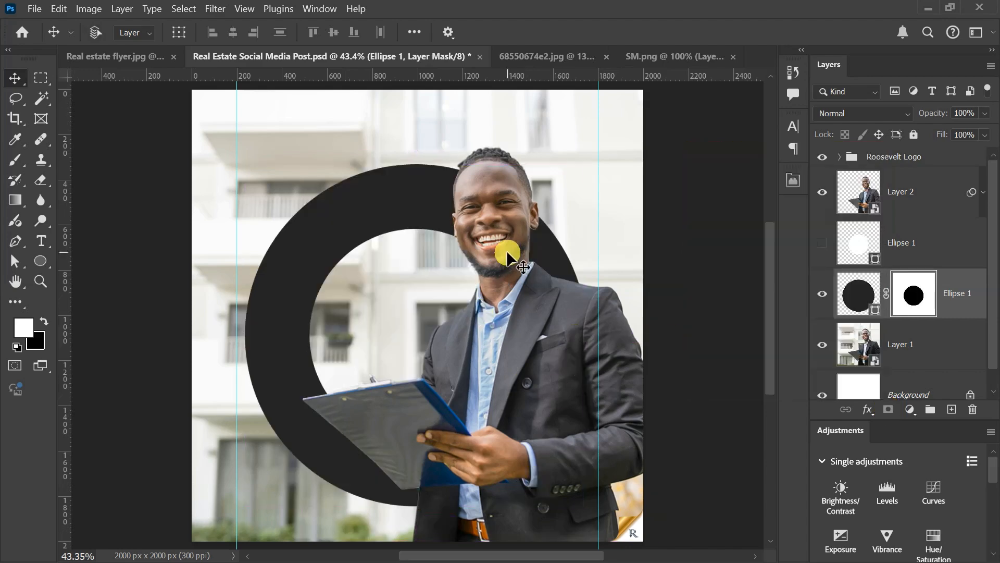
left_click(905, 240)
key("Delete")
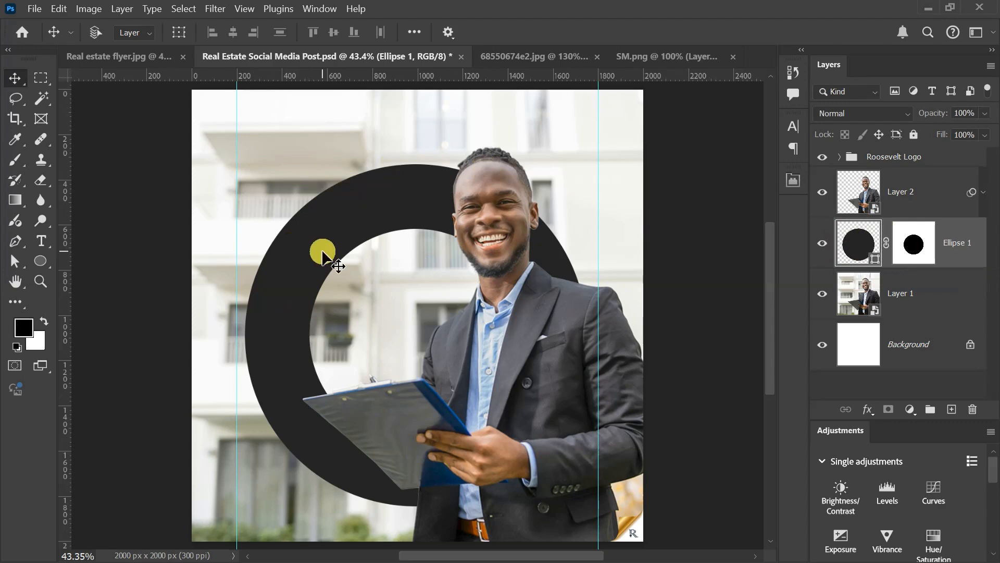
Step: Recolor the dark ring behind the businessman to orange #ff6e01
double_click(876, 260)
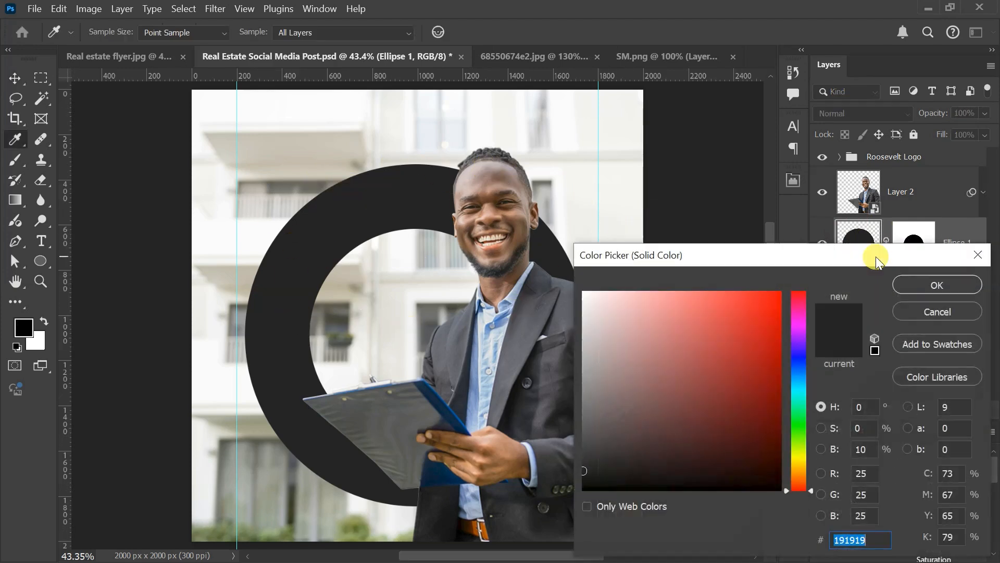
type("ff")
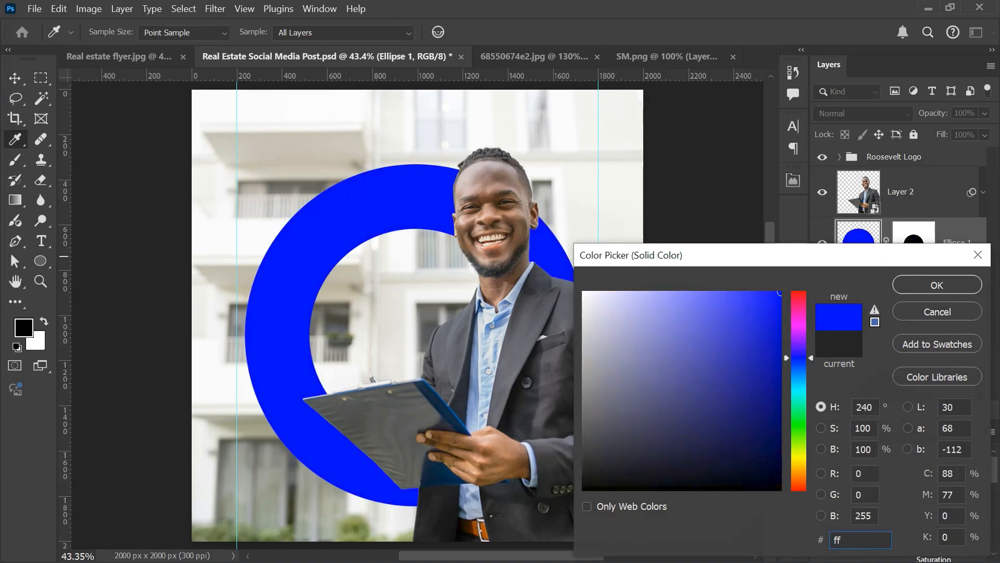
type("6e")
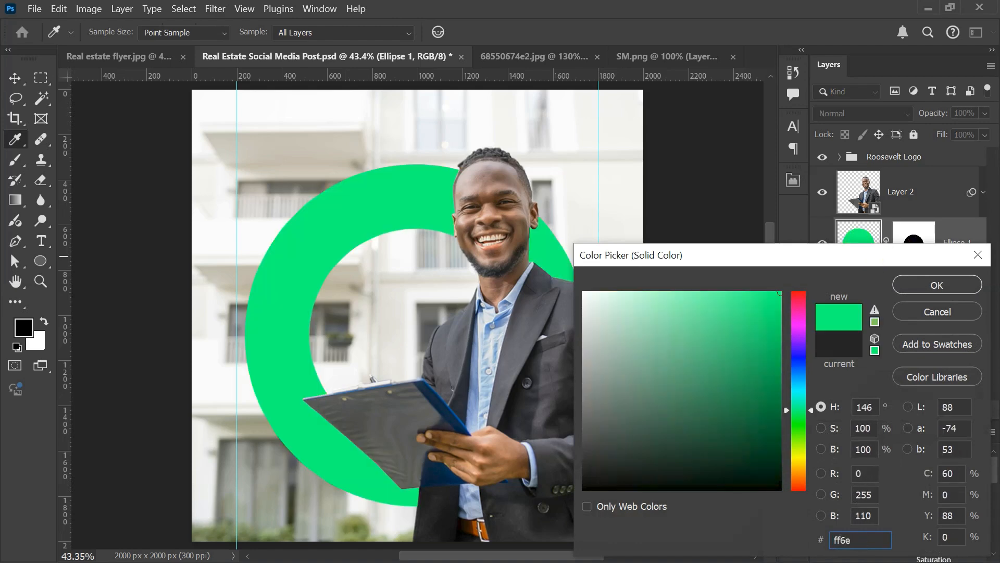
type("01")
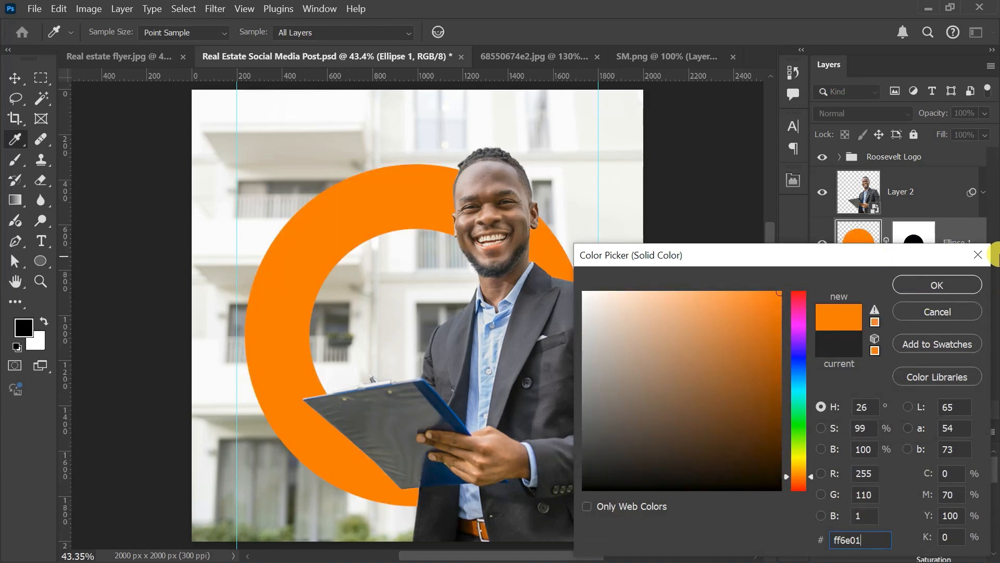
left_click(936, 285)
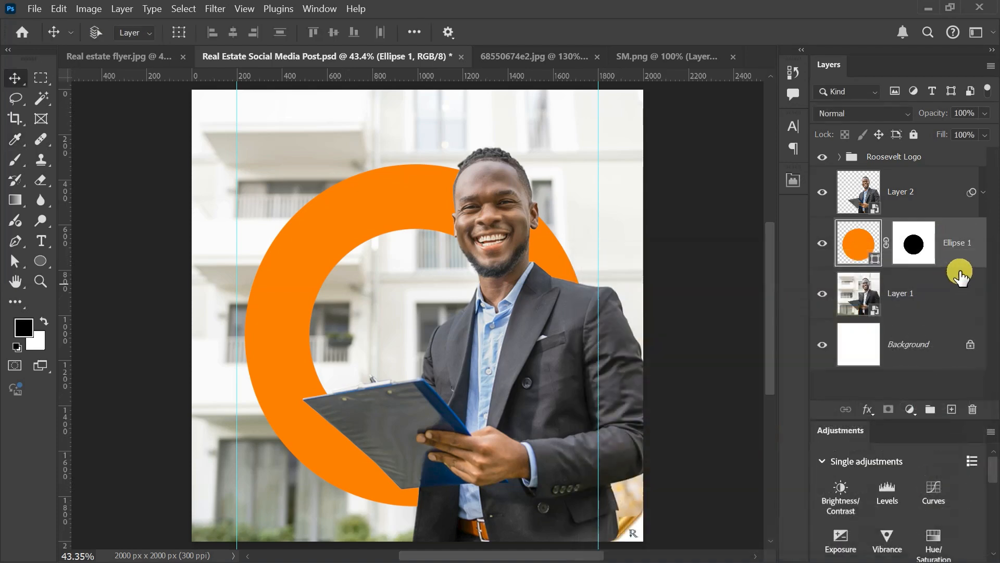
Step: Enlarge the orange ring to about 128% and move it toward the canvas's lower-right corner, behind the businessman's torso
key("ctrl+t")
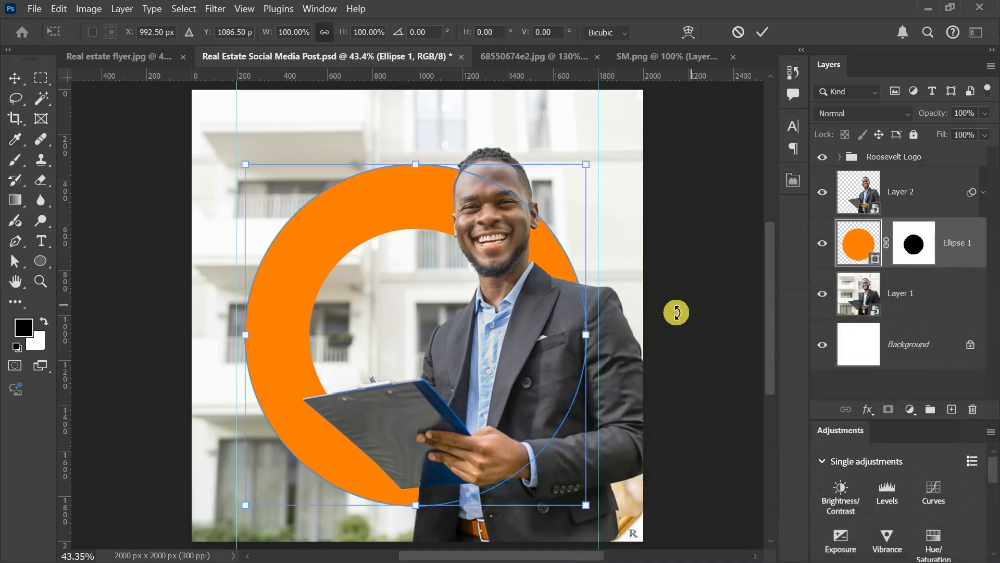
left_click_drag(588, 337, 645, 290)
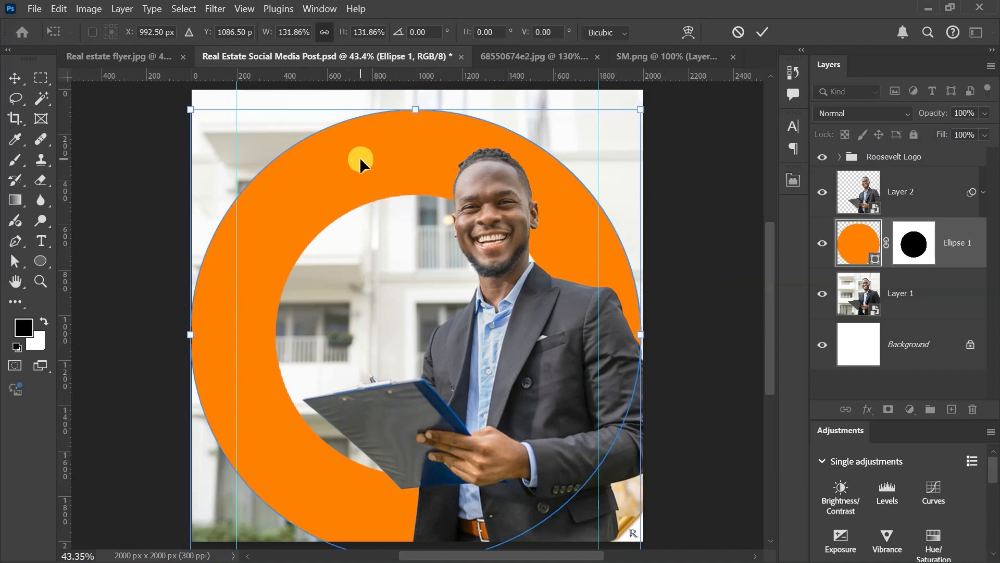
left_click_drag(360, 158, 460, 276)
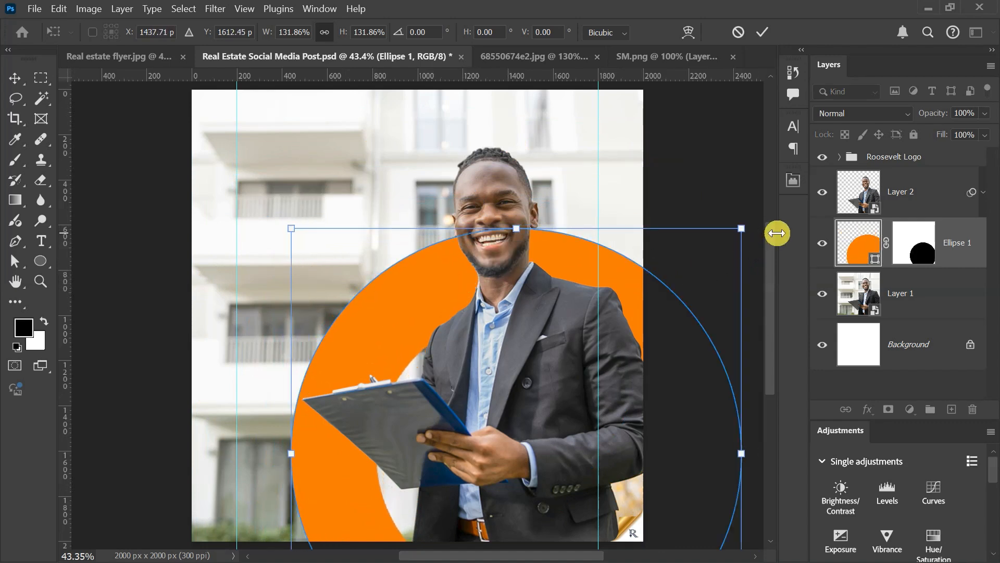
left_click_drag(757, 229, 719, 245)
left_click_drag(569, 370, 565, 362)
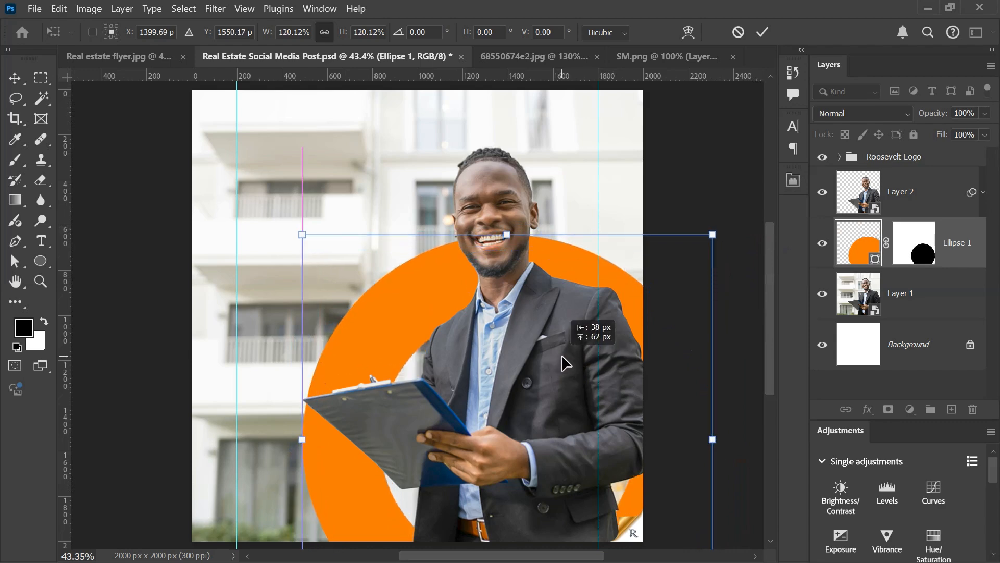
left_click_drag(712, 440, 727, 438)
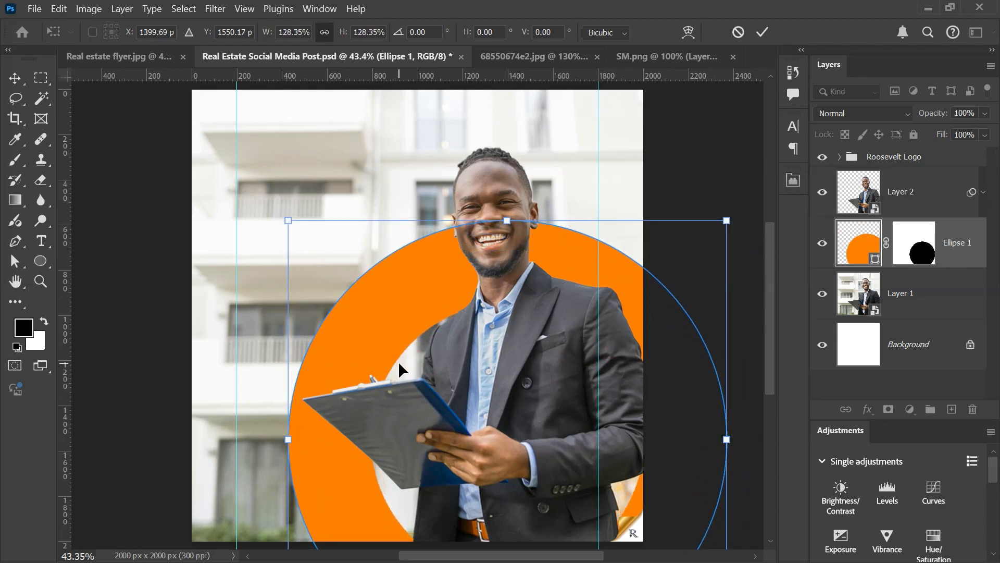
left_click_drag(476, 342, 484, 352)
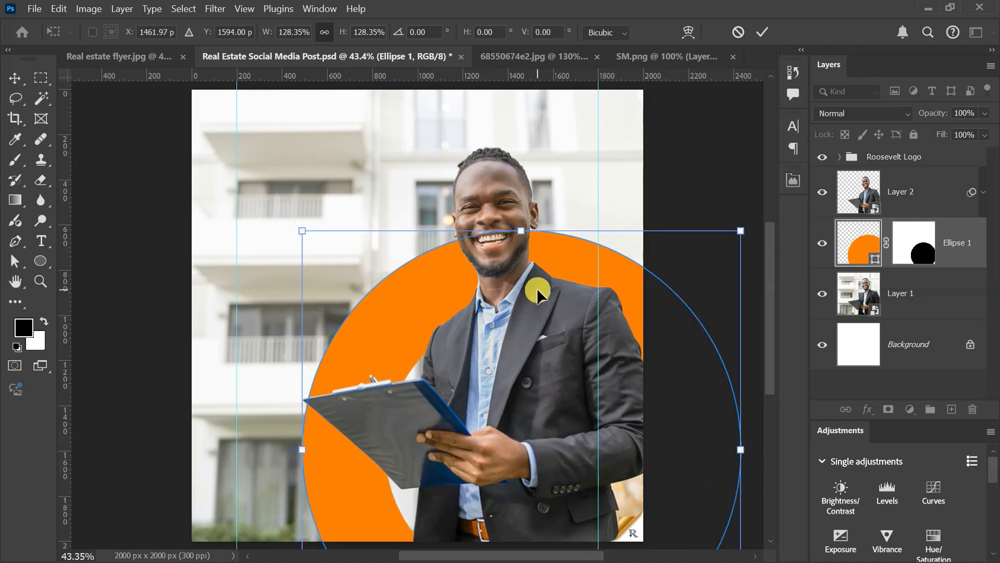
Step: Nudge the enlarged ring slightly down and left to about X 1444 px, Y 1610 px, and apply the transform
key("Down")
key("Down")
key("Down")
key("Down")
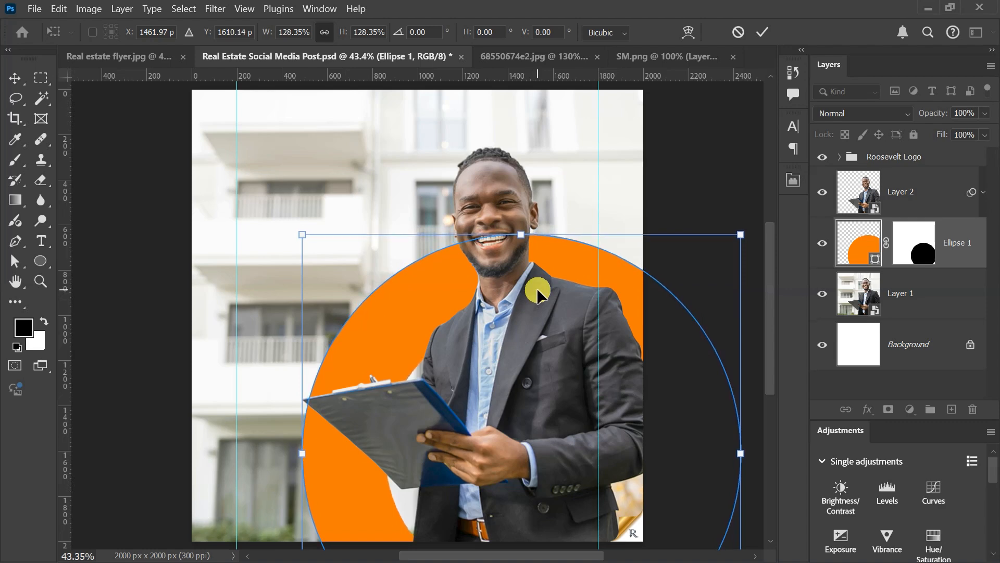
key("Left")
key("Left")
key("Left")
key("Left")
key("Left")
key("Left")
key("Left")
key("Left")
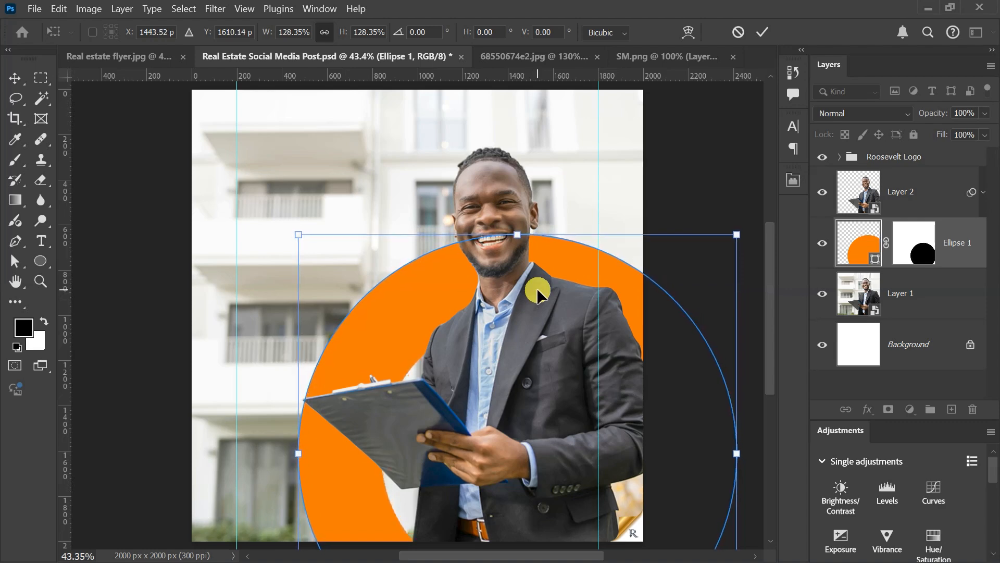
left_click(763, 33)
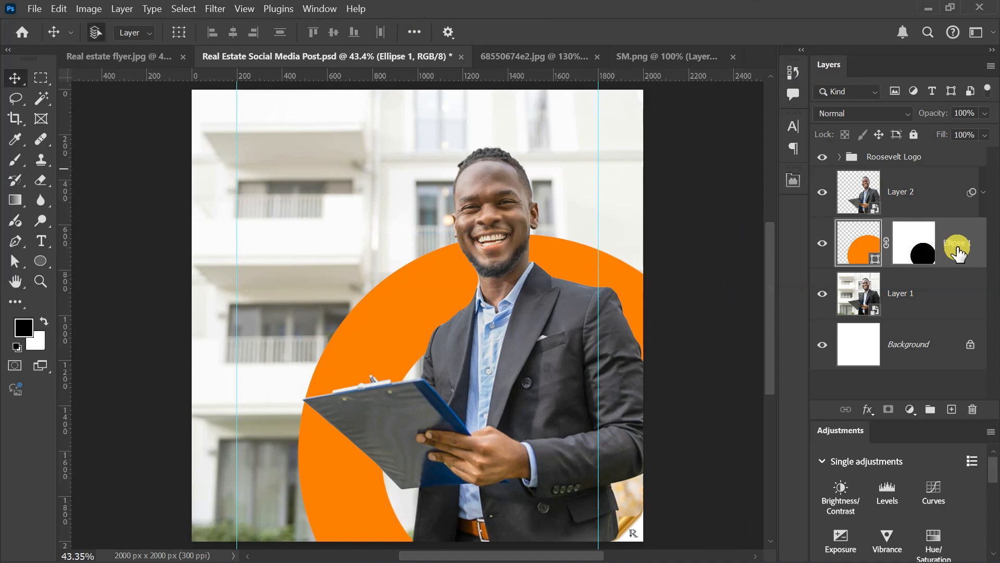
Step: Duplicate the orange ring without its layer mask and set the copy's fill to 0%
key("ctrl+j")
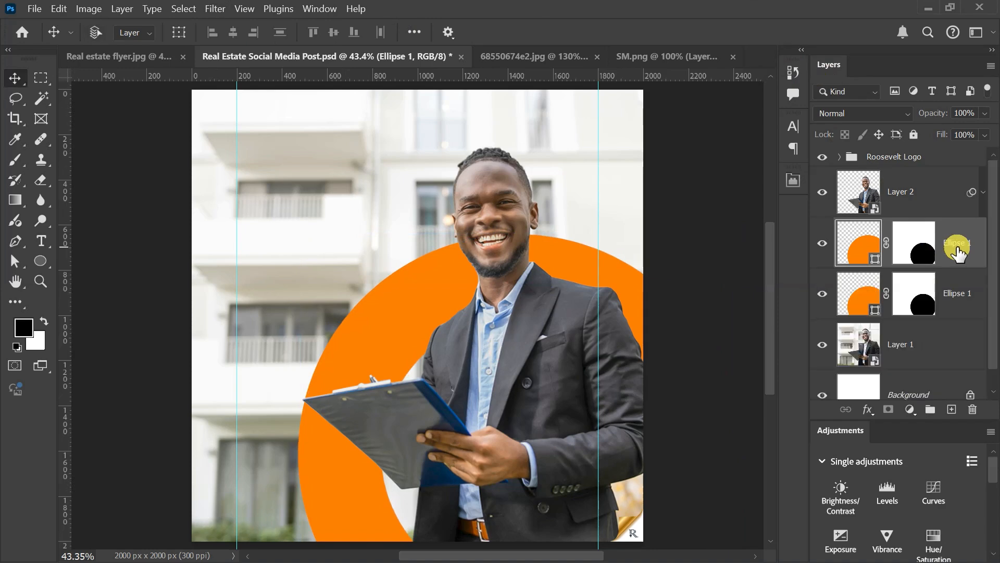
right_click(915, 233)
left_click(902, 265)
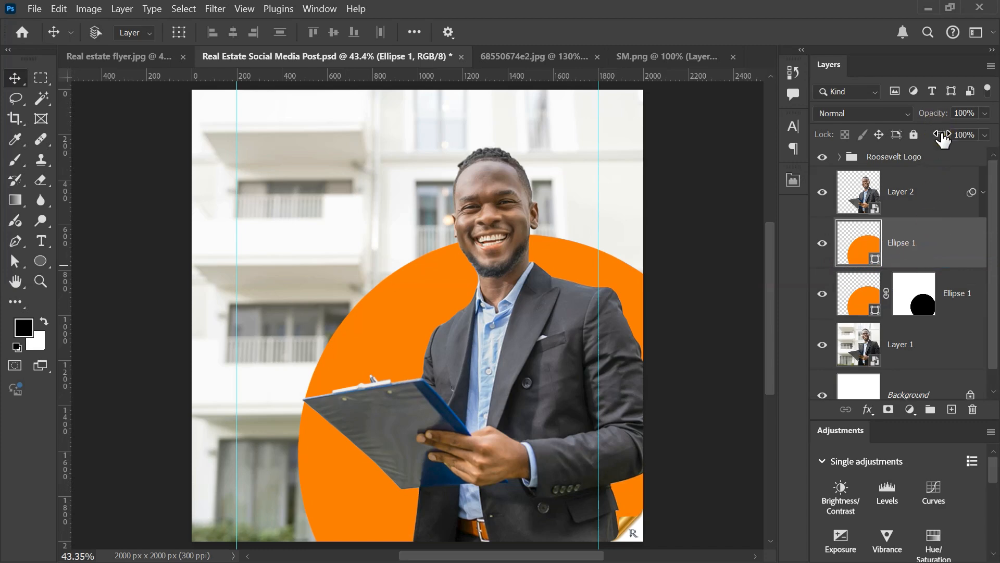
left_click_drag(943, 138, 842, 401)
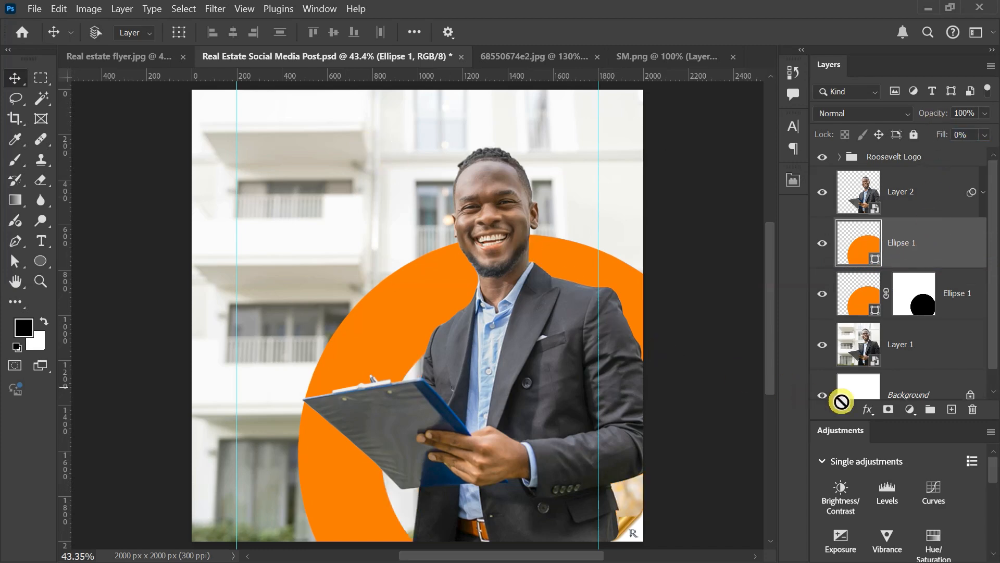
Step: Add a 10 px outside stroke to the unfilled circle copy in the orange sampled from the ring
left_click(869, 408)
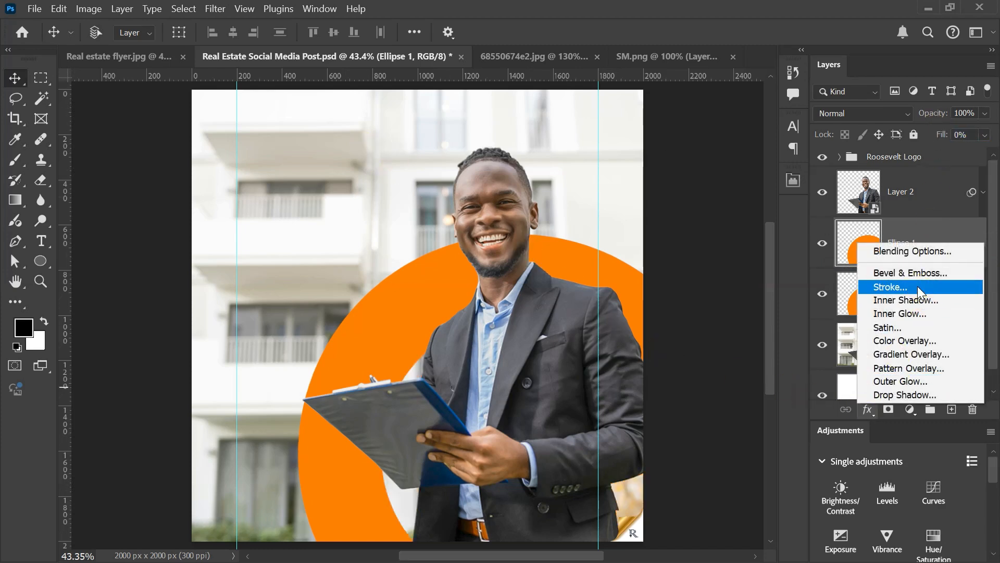
left_click(918, 286)
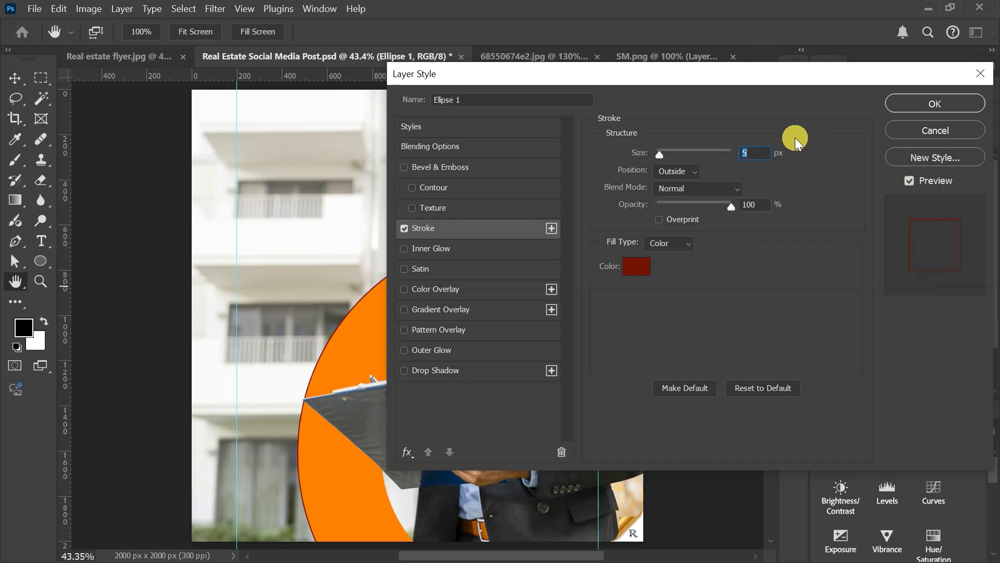
type("10")
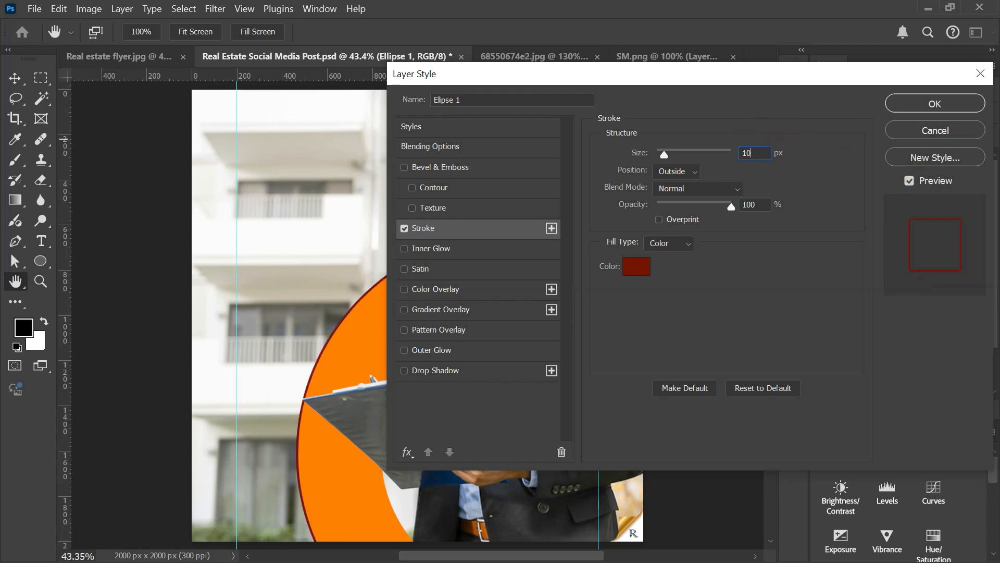
left_click(637, 268)
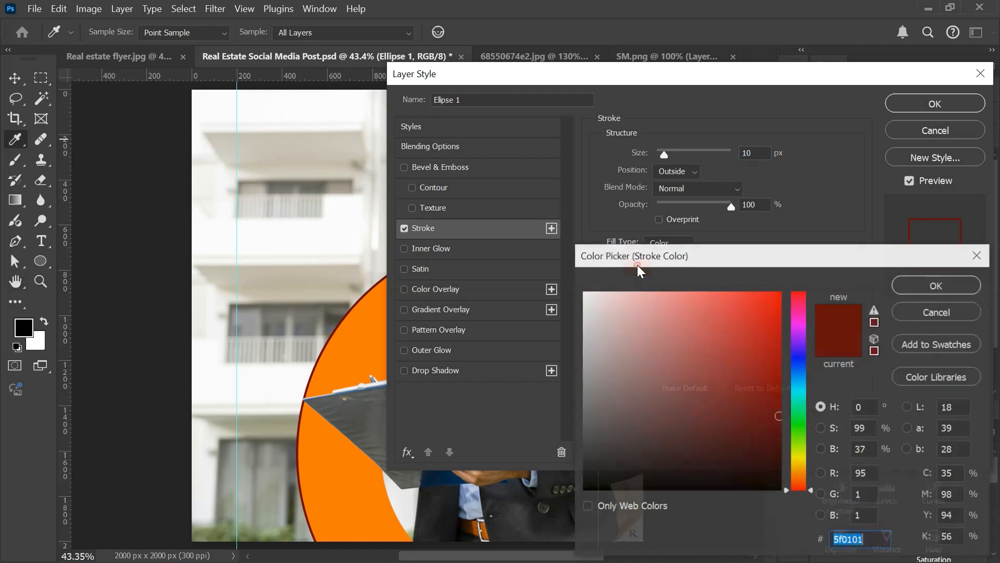
left_click(362, 342)
left_click(917, 286)
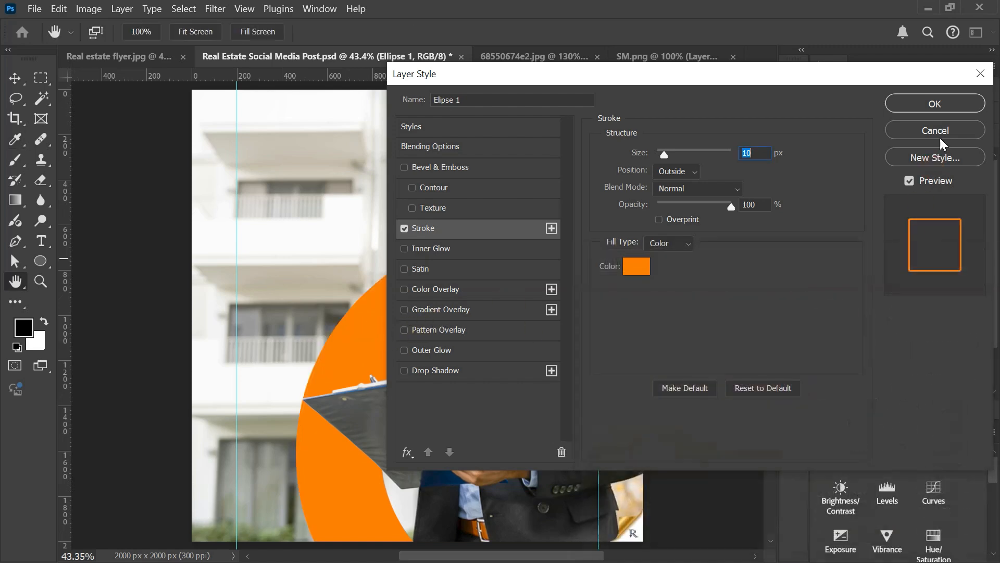
left_click(935, 104)
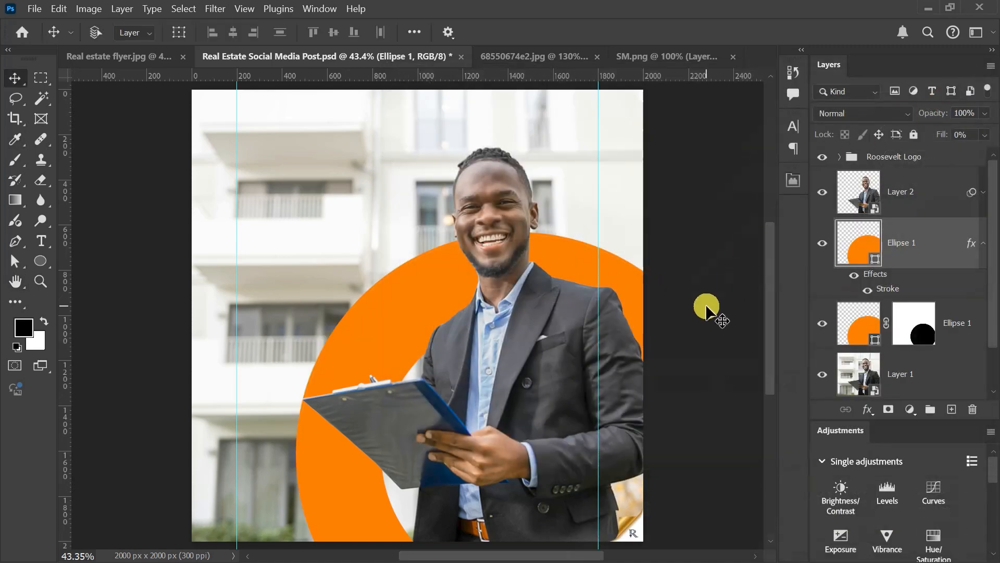
Step: Move the outlined circle to the canvas's upper-left area and nudge it so its edge meets the right vertical guide
mouse_move(707, 311)
left_mouse_down()
mouse_move(576, 408)
mouse_move(524, 354)
mouse_move(477, 264)
mouse_move(429, 221)
left_mouse_up()
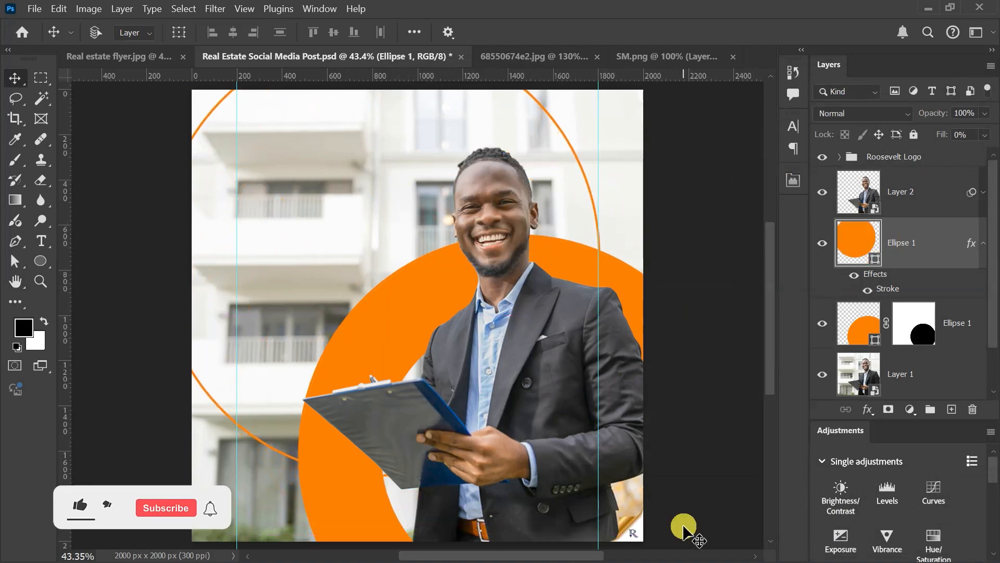
key("Left")
key("Left")
key("Left")
key("Left")
key("Up")
key("Up")
key("Up")
key("Up")
key("Up")
key("Up")
key("Up")
key("Up")
key("Up")
key("Up")
key("Up")
key("Up")
key("Up")
key("Up")
key("Up")
key("Up")
key("Up")
key("Up")
key("Up")
key("Up")
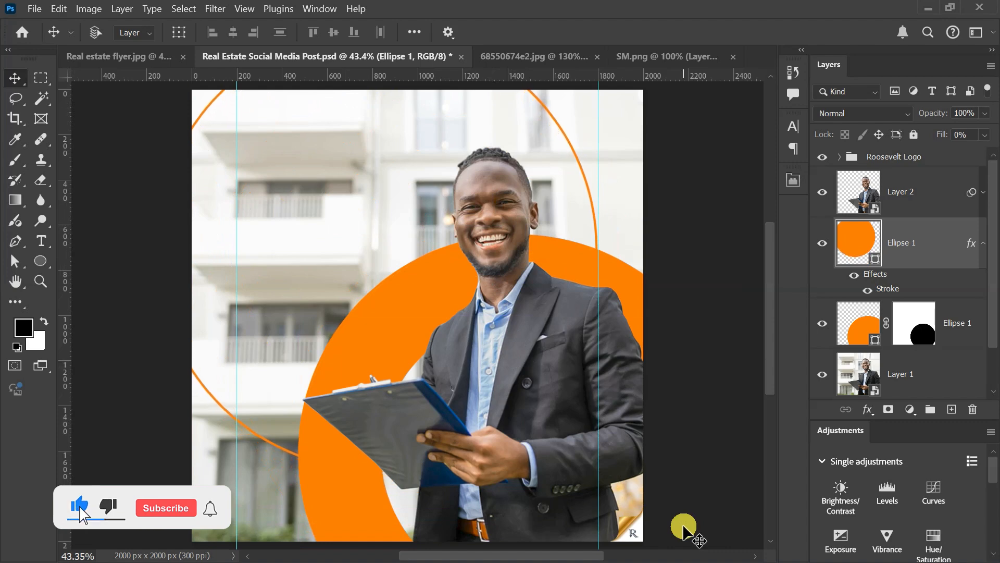
key("Up")
key("Up")
key("Up")
key("Up")
key("Up")
key("Up")
key("Up")
key("Up")
key("Up")
key("Up")
key("Up")
key("Up")
key("Up")
key("Up")
key("Up")
key("Up")
key("Up")
key("Up")
key("Up")
key("Up")
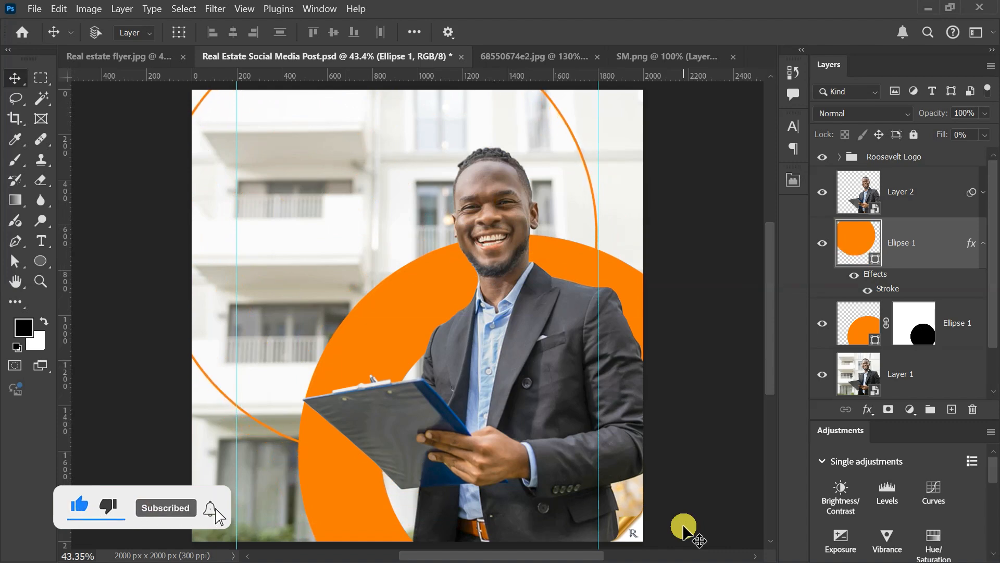
key("Up")
key("Up")
key("Up")
key("Up")
key("Up")
key("Up")
key("Up")
key("Up")
key("Up")
key("Up")
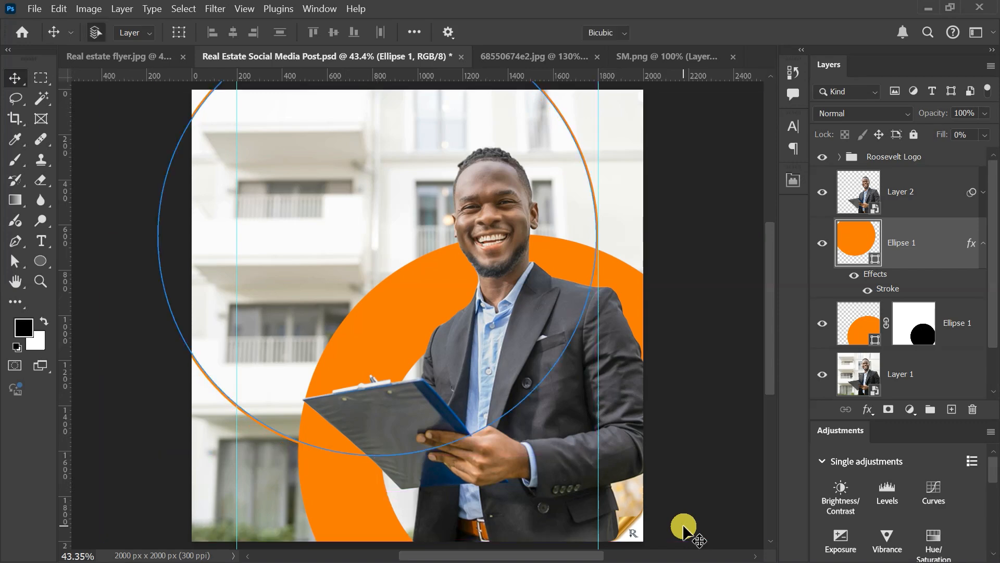
Step: Scale the outlined circle up slightly from its upper-left corner, keeping its right edge at the guide
key("ctrl+t")
scroll(477, 415, "down", 3)
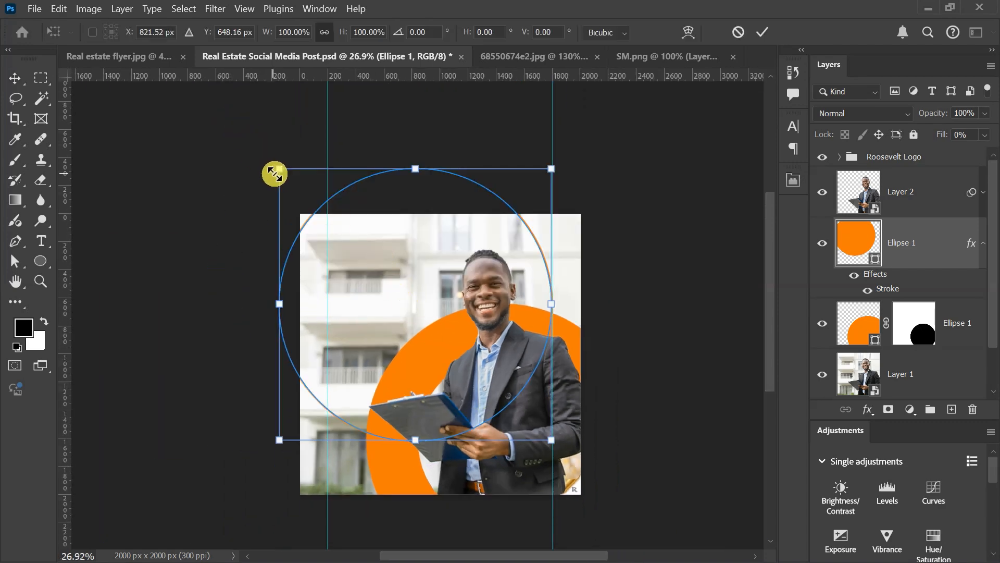
left_click_drag(279, 168, 264, 153)
key("Return")
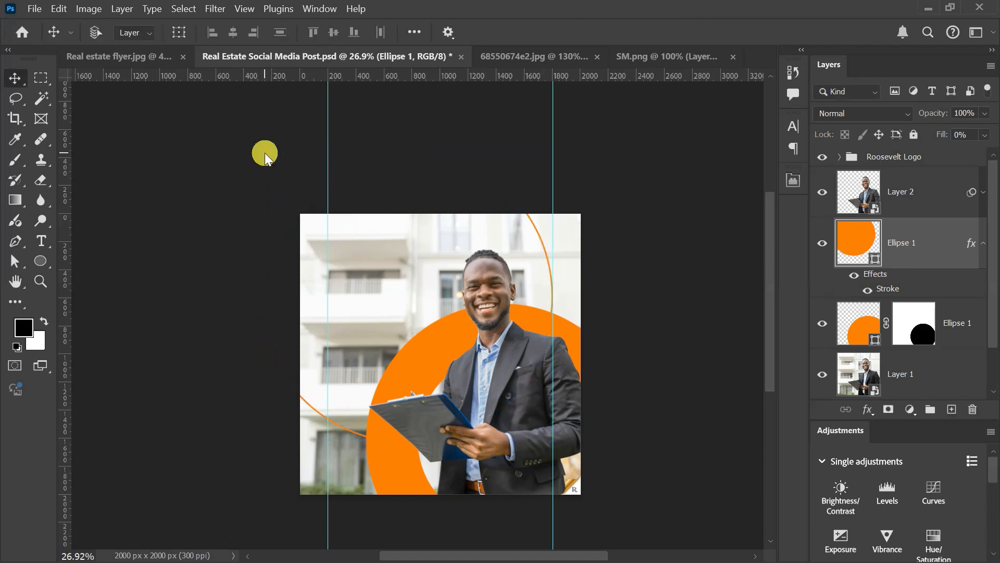
key("ctrl+0")
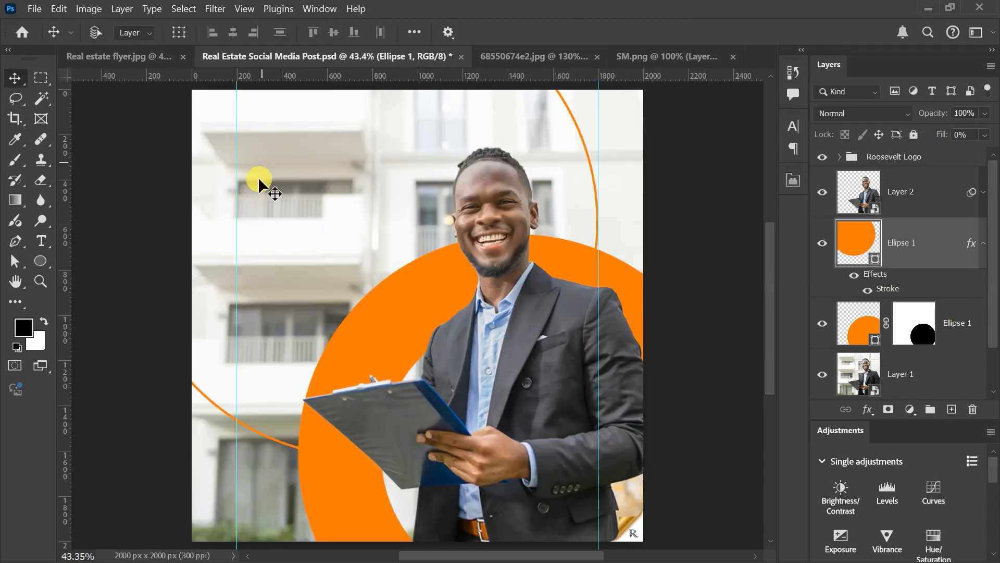
scroll(262, 172, "down", 3)
scroll(281, 172, "up", 3)
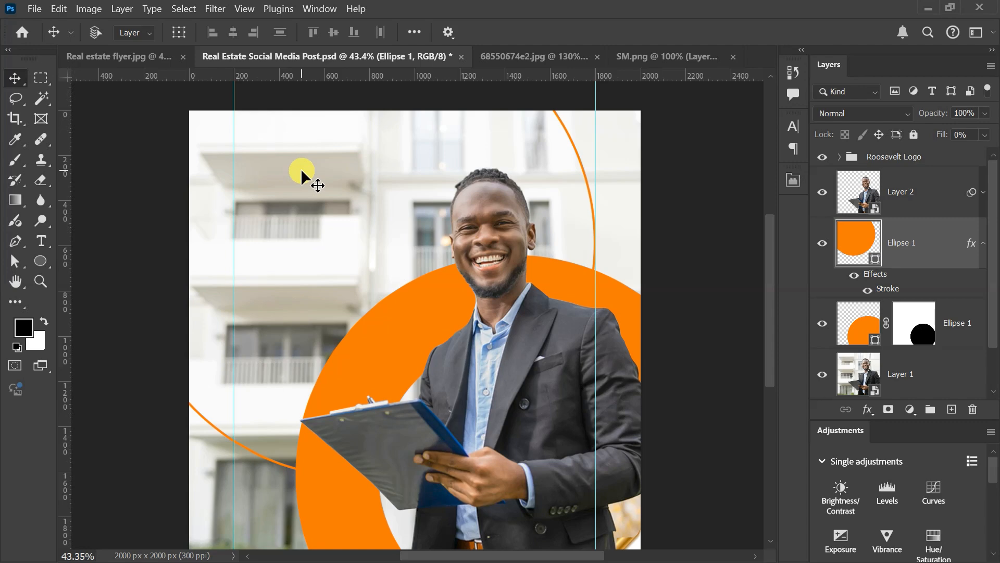
key("ctrl")
scroll(302, 172, "down", 1)
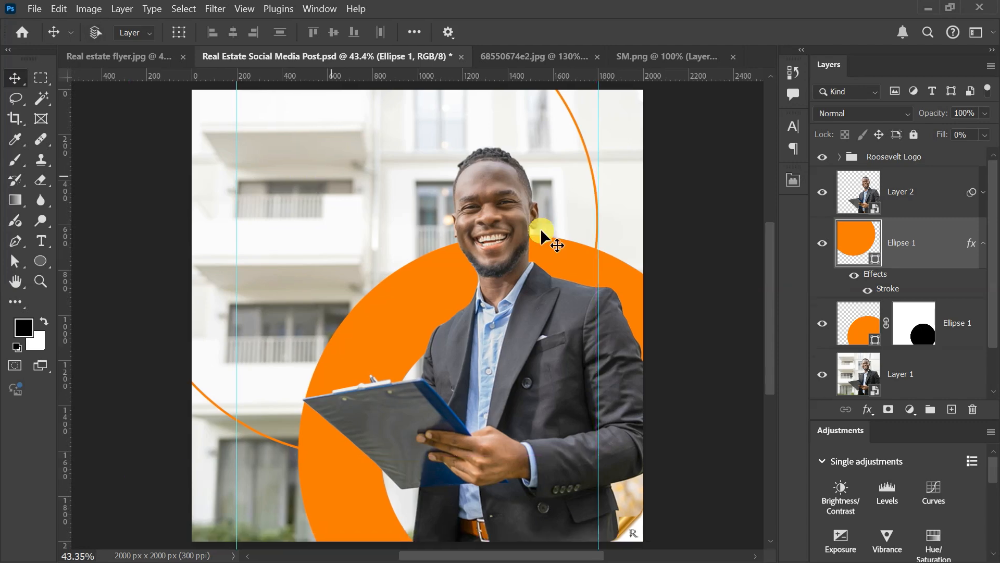
Step: Group the outlined circle and the orange ring layers and name the group Circle Shapes
left_click(983, 243)
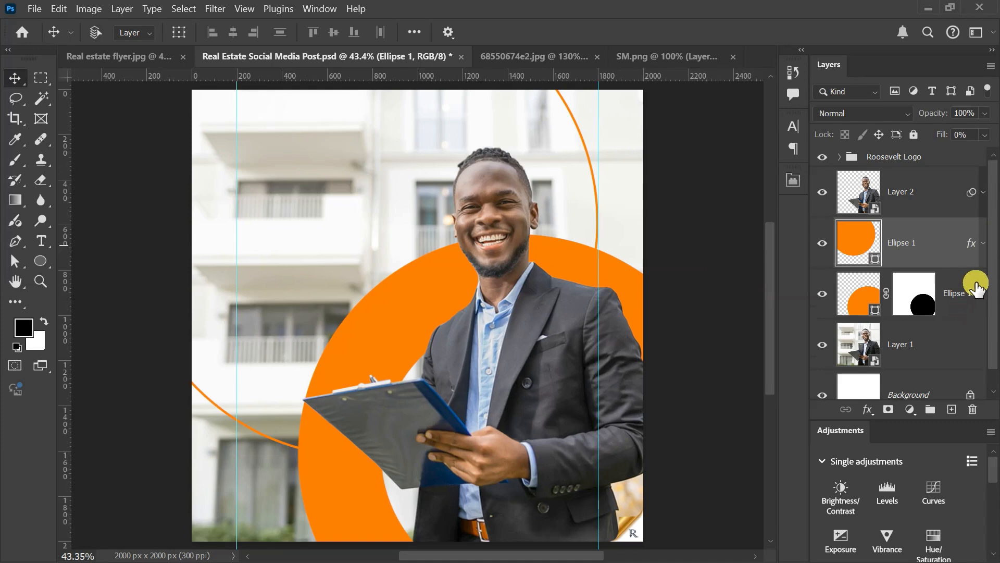
left_click(962, 294, "ctrl")
key("ctrl+g")
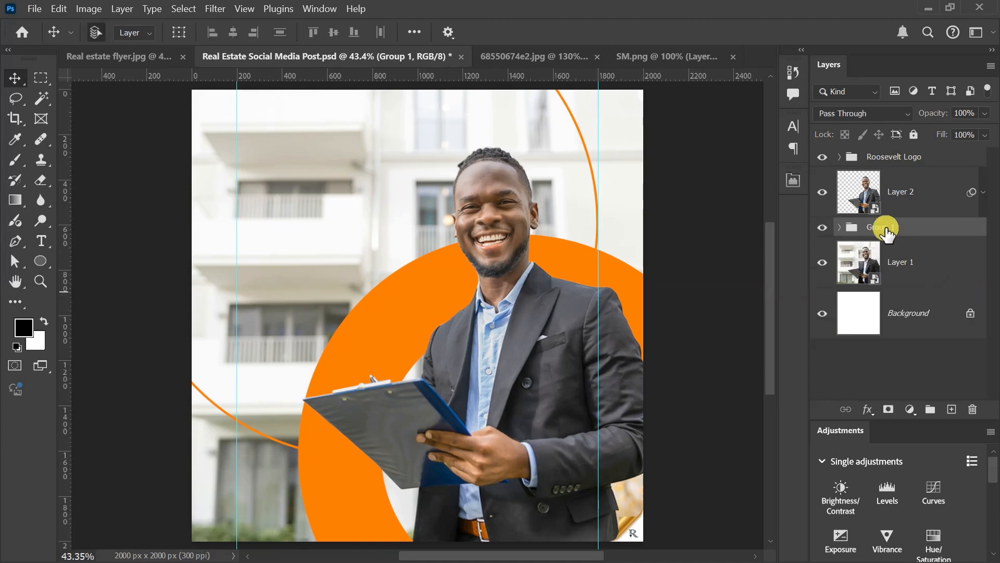
double_click(877, 227)
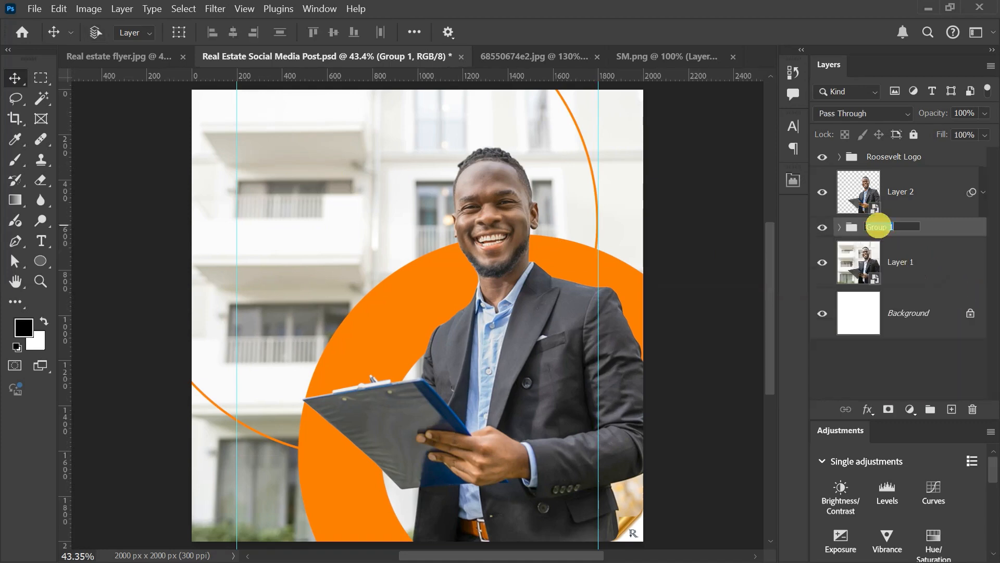
type("Circ")
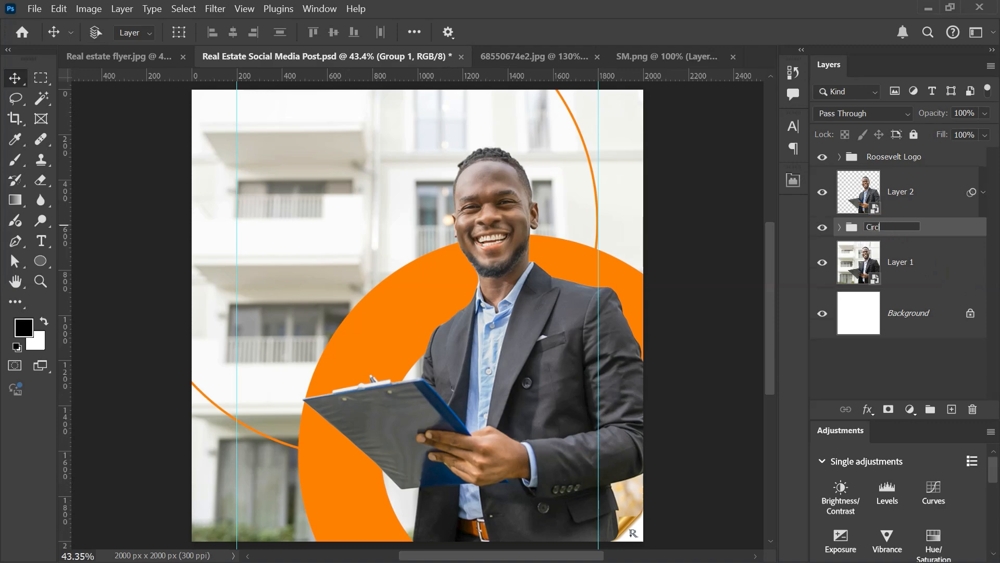
type("le Shapes")
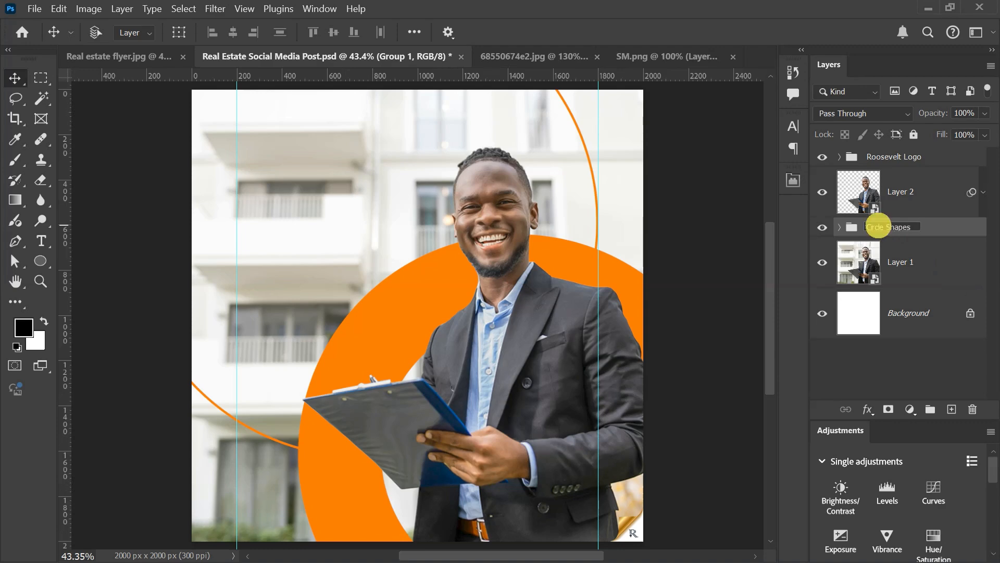
key("Return")
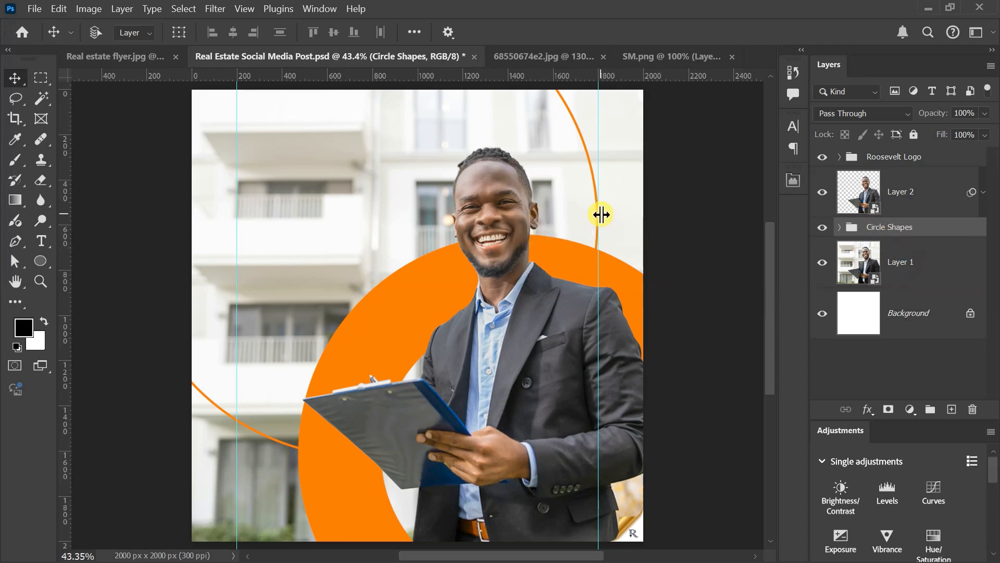
Step: Add an empty layer above the businessman cutout and sample the ring's orange as the foreground colour
left_click(918, 192)
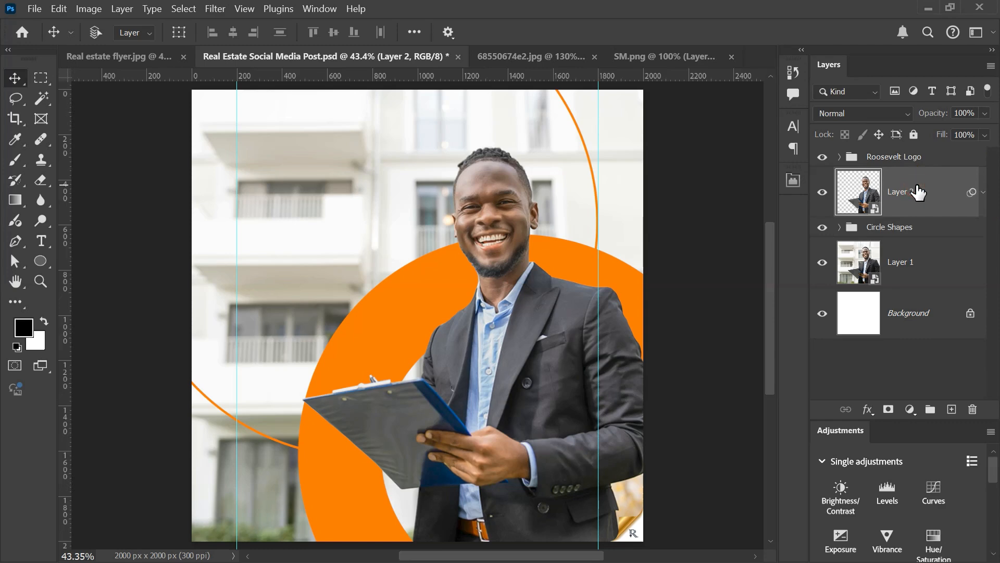
left_click(918, 192)
left_click(951, 409)
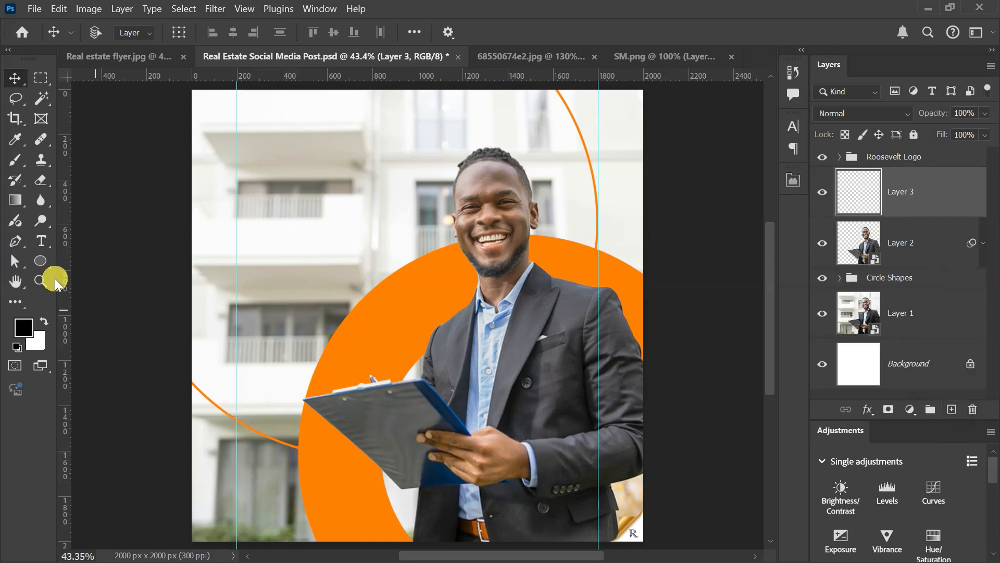
left_click(14, 142)
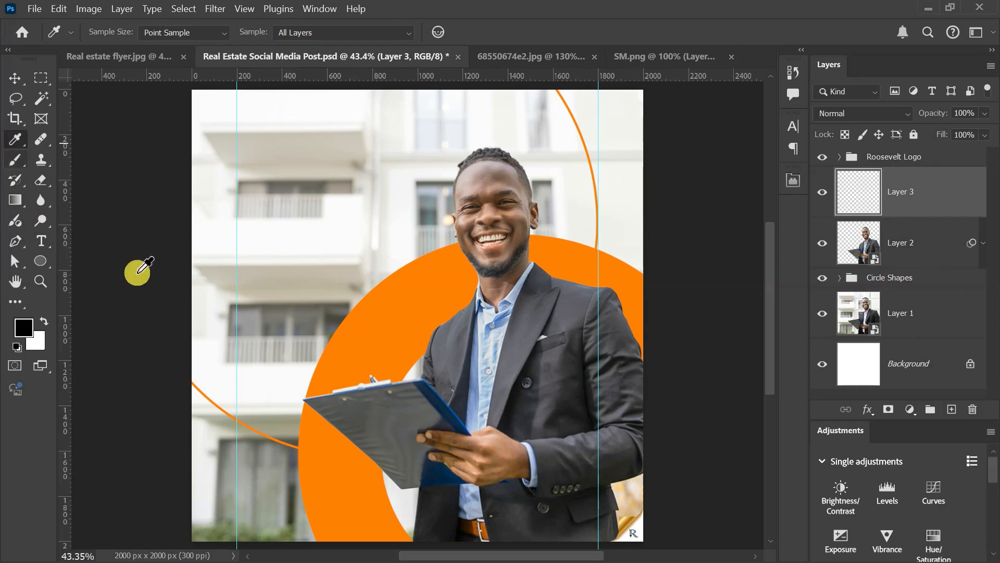
left_click(404, 308)
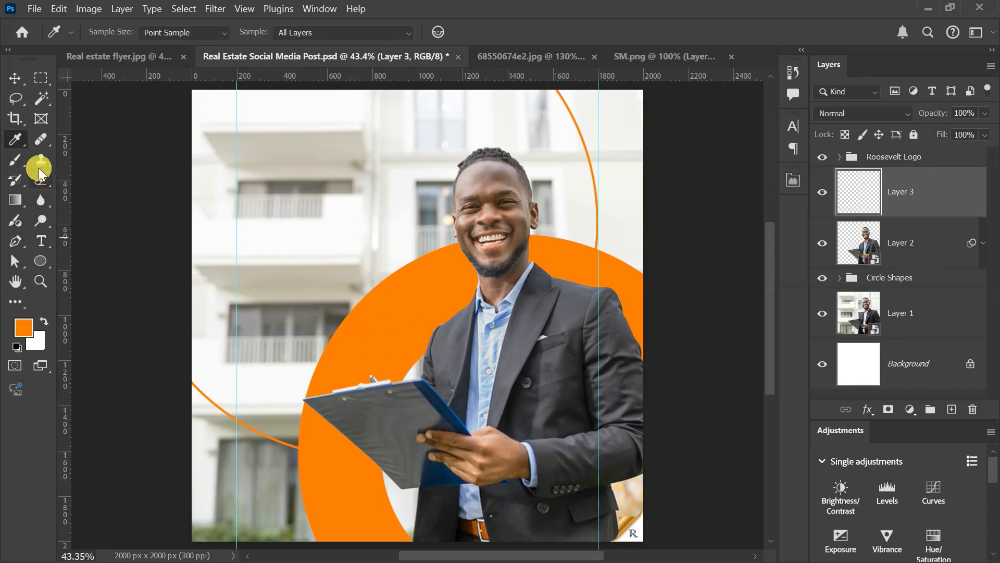
Step: Paint a single soft orange dab over the man's shoulder with a 1200 px brush on the empty layer
left_click(14, 159)
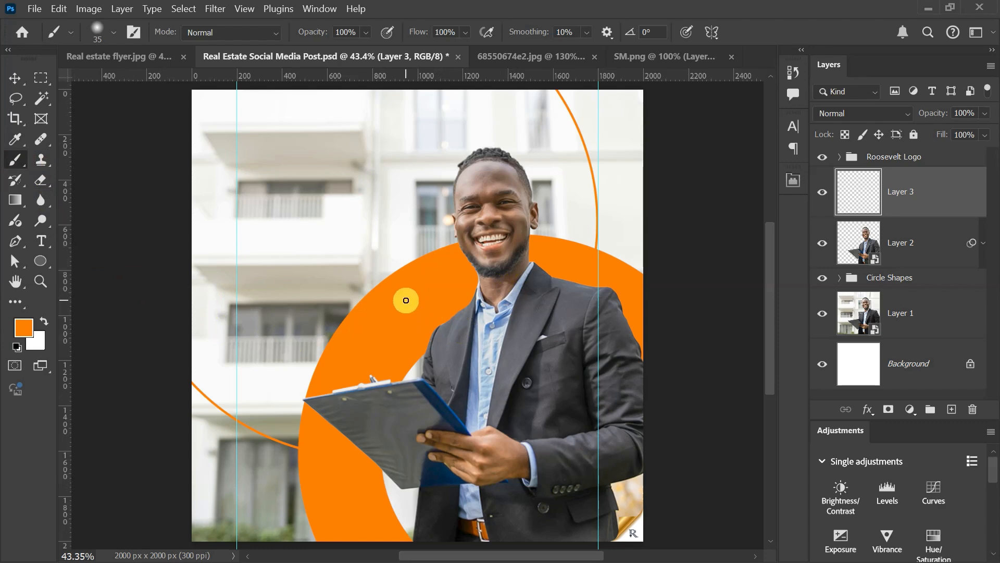
key("bracketright")
key("bracketright")
key("bracketright")
key("bracketright")
key("bracketright")
key("bracketright")
key("bracketright")
key("bracketright")
key("bracketright")
key("bracketright")
key("bracketright")
key("bracketright")
key("bracketright")
key("bracketright")
key("bracketright")
key("bracketright")
key("bracketright")
key("bracketright")
key("bracketright")
key("bracketright")
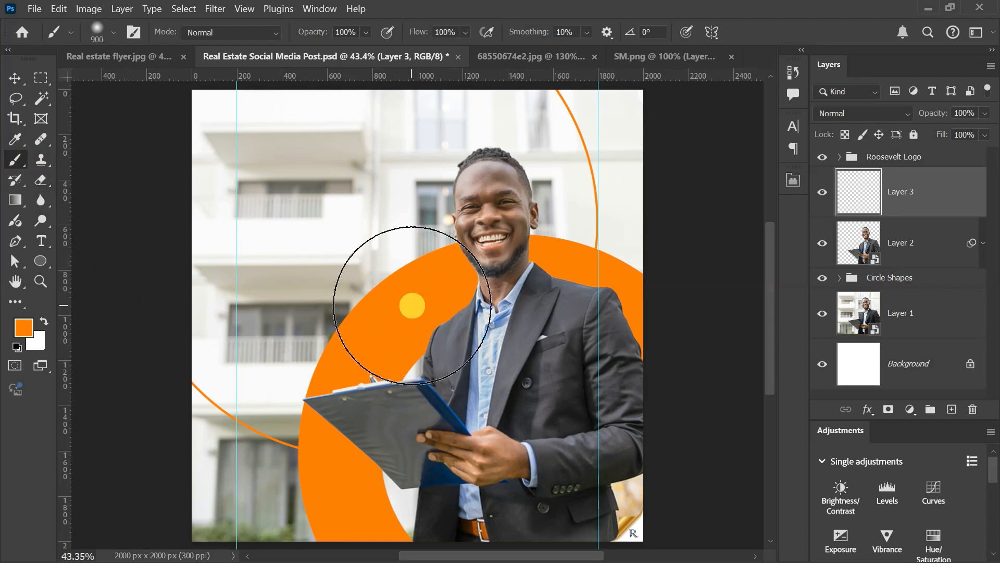
key("bracketright")
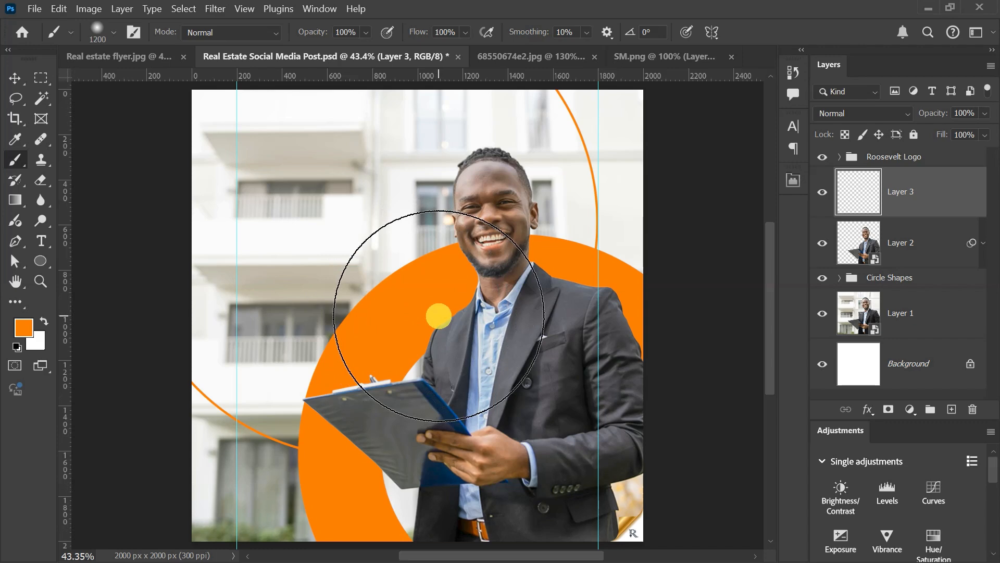
left_click(439, 316)
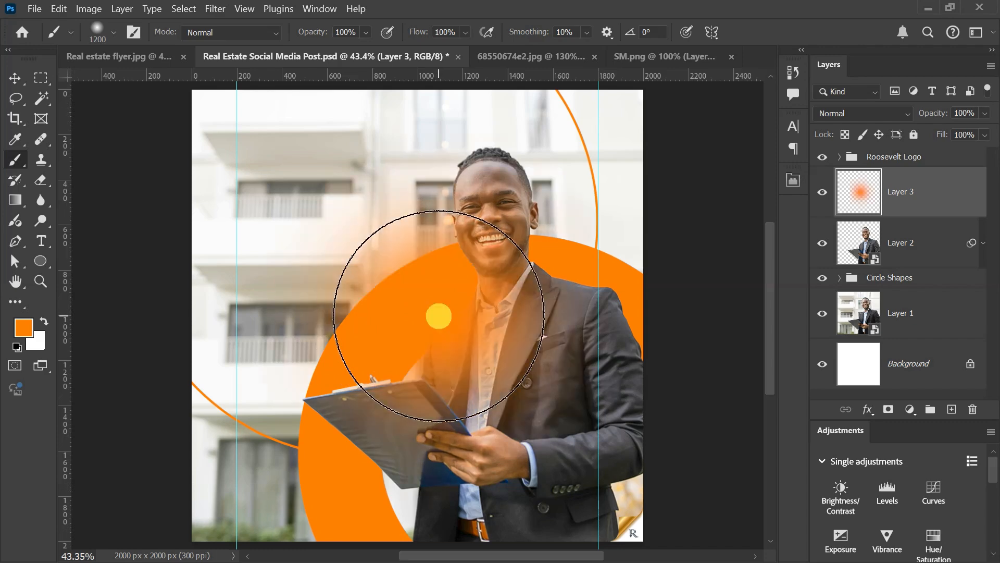
Step: Set the blend mode of the orange glow layer to Screen
left_click(14, 78)
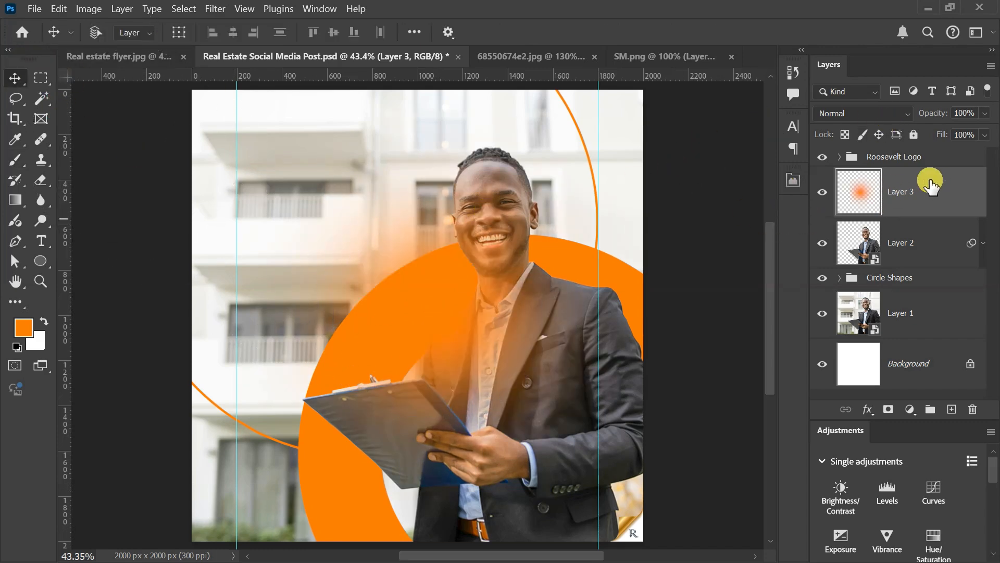
left_click(879, 114)
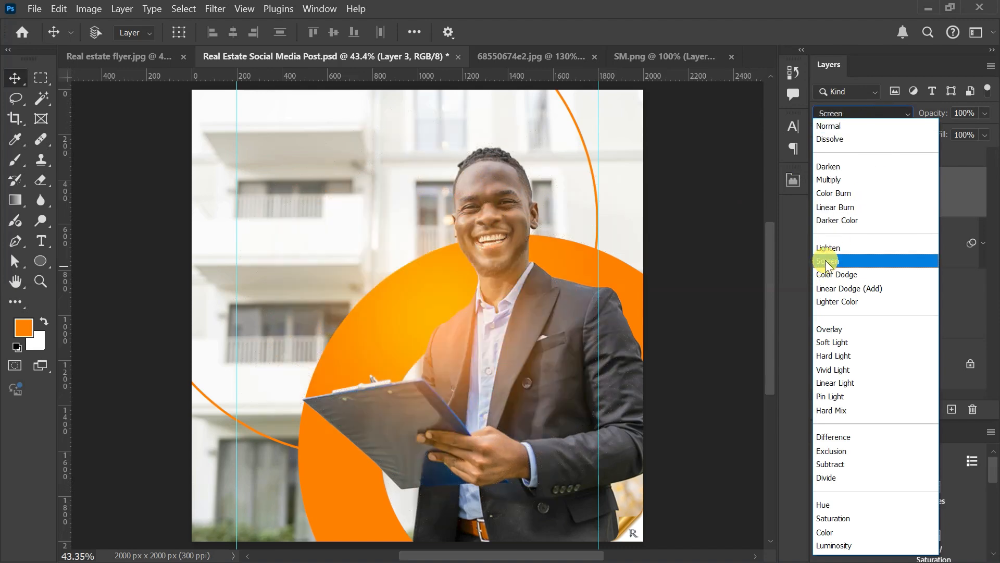
left_click(825, 260)
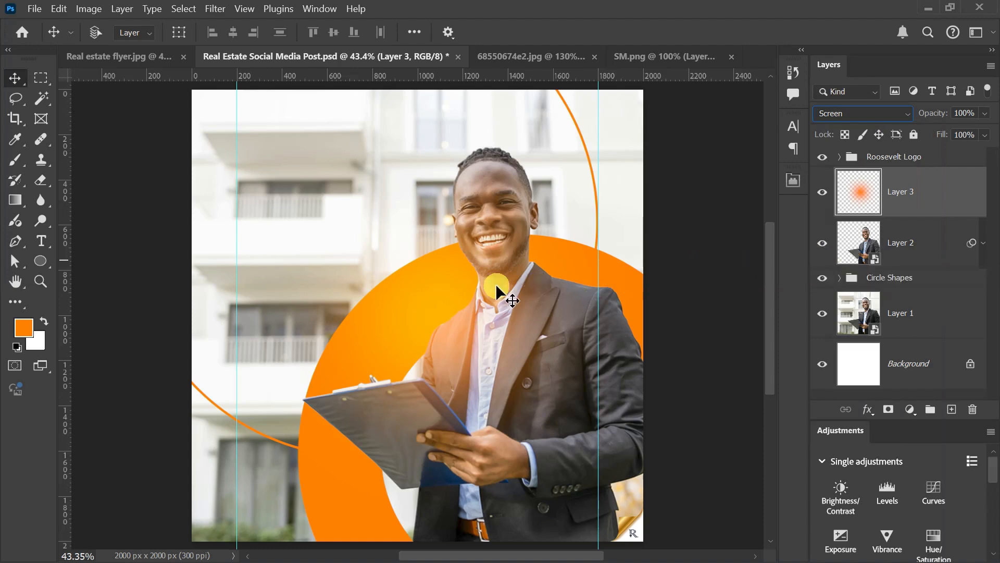
Step: Scale the glow to about 65% and move it beside the man's head, near the right vertical guide
key("ctrl+t")
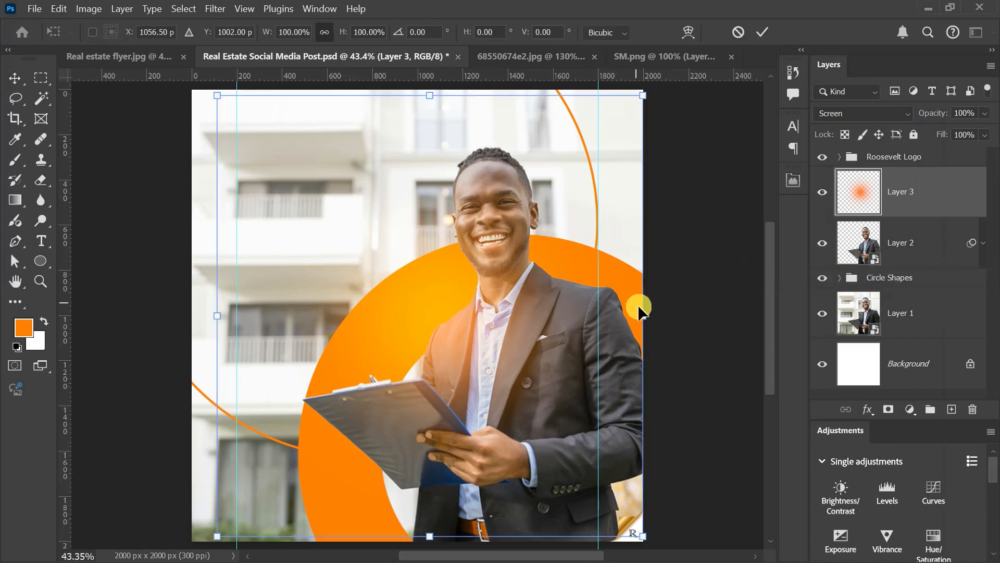
left_click_drag(642, 313, 567, 316)
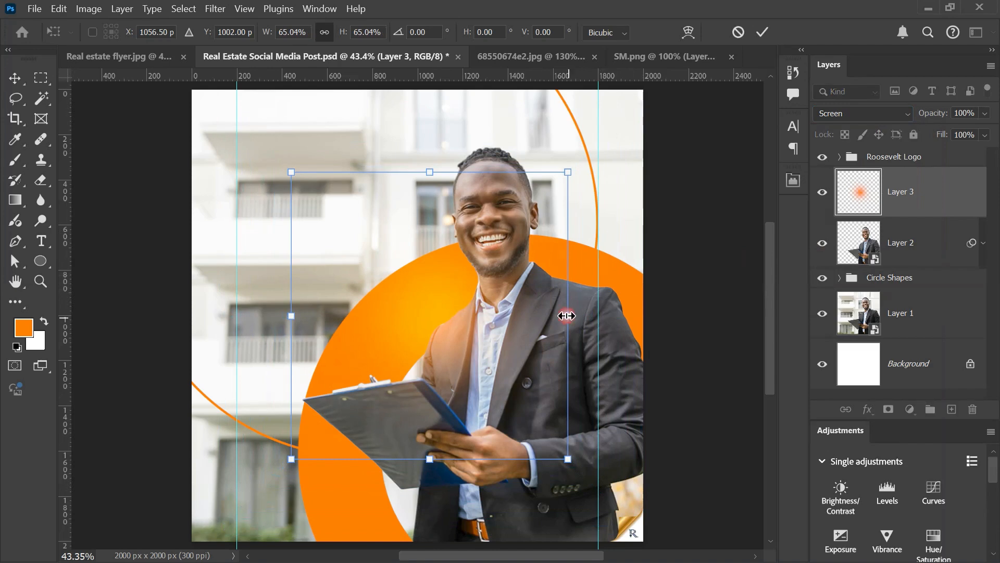
left_click_drag(449, 302, 610, 217)
scroll(610, 219, "down", 8)
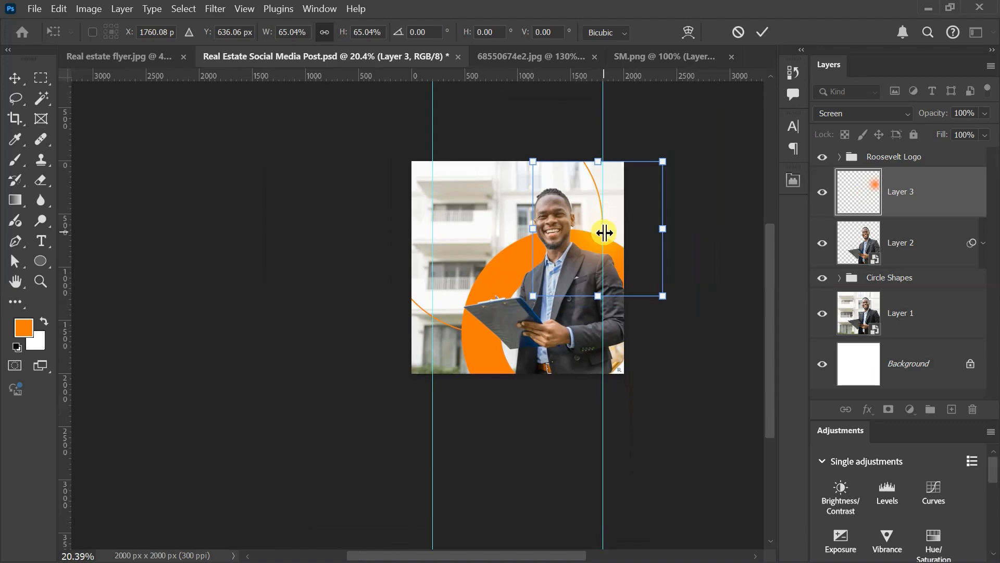
scroll(627, 198, "up", 7)
scroll(626, 195, "up", 3)
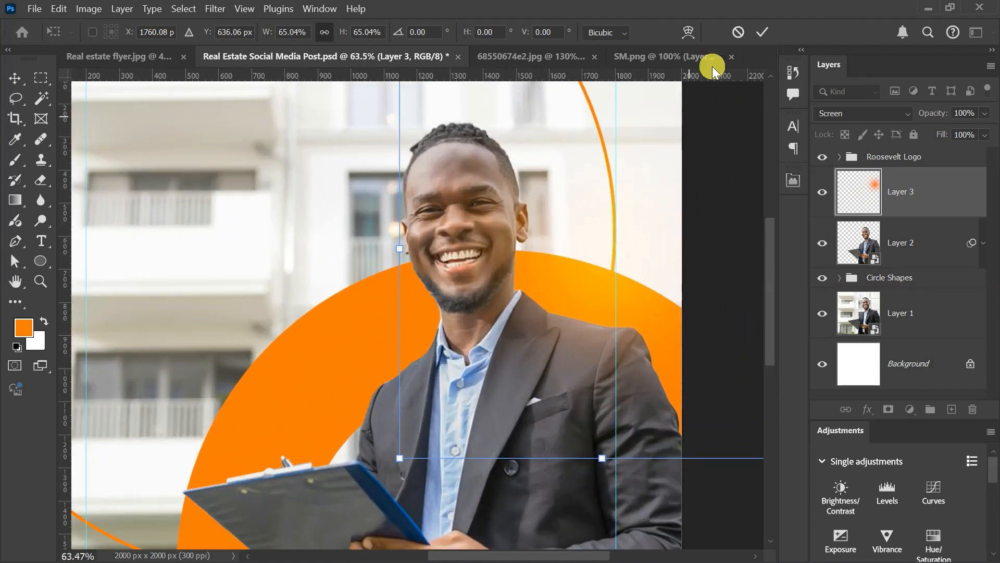
left_click(757, 36)
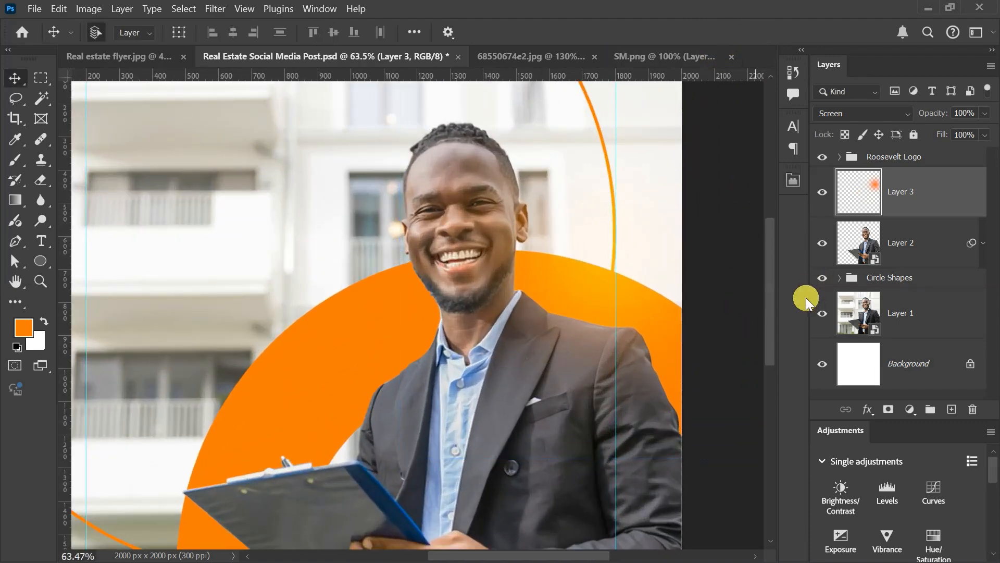
Step: Duplicate the glow, scale the copy to about 44% and move it closer to the man's face, above his shoulder
key("ctrl+j")
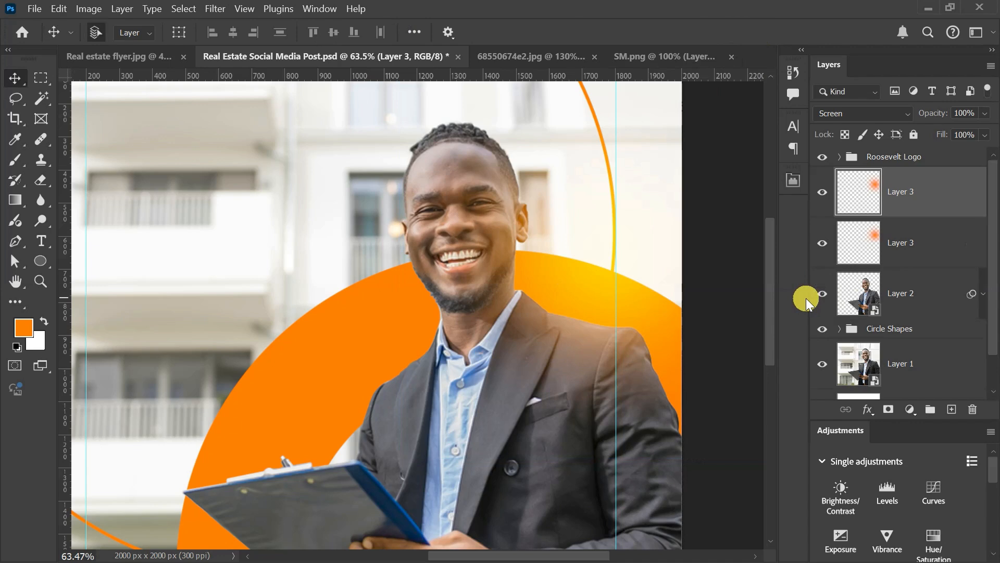
key("ctrl+t")
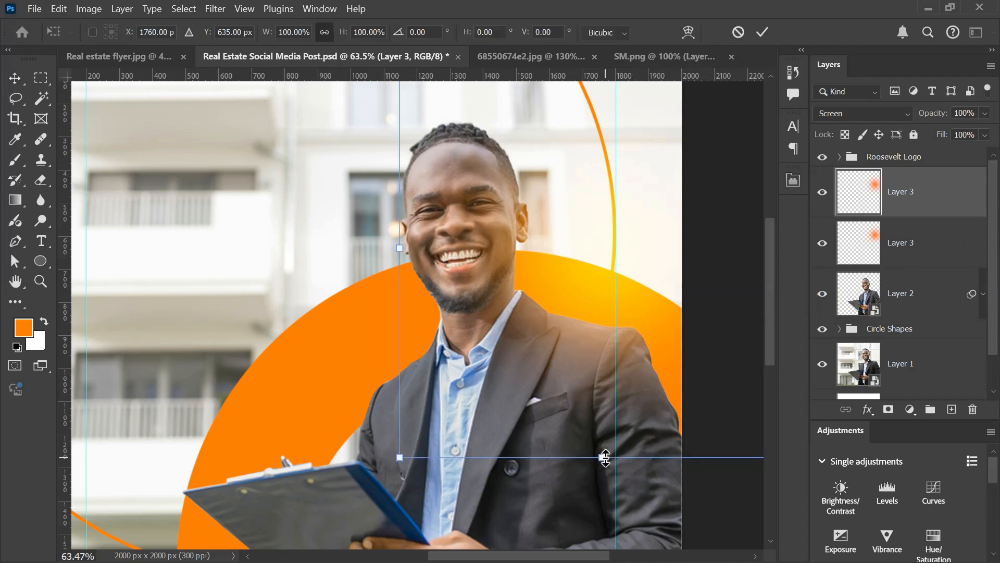
left_click_drag(603, 457, 622, 339)
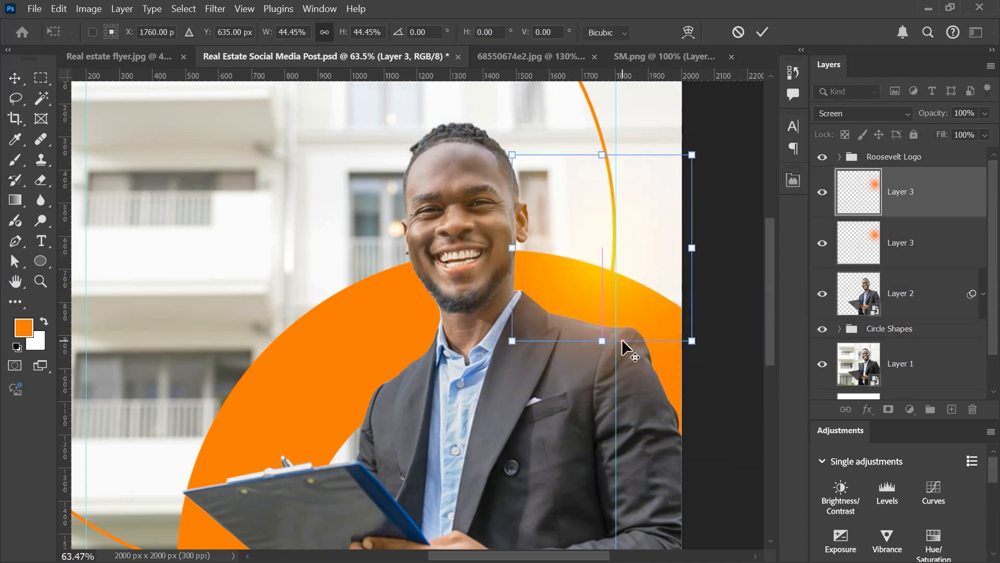
left_click_drag(625, 255, 567, 264)
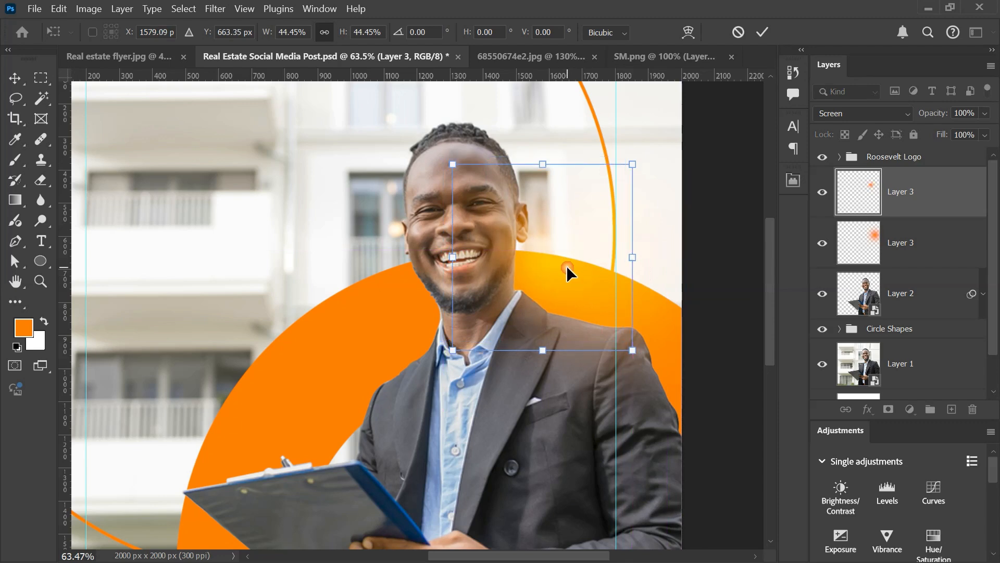
scroll(567, 265, "down", 5)
left_click(768, 35)
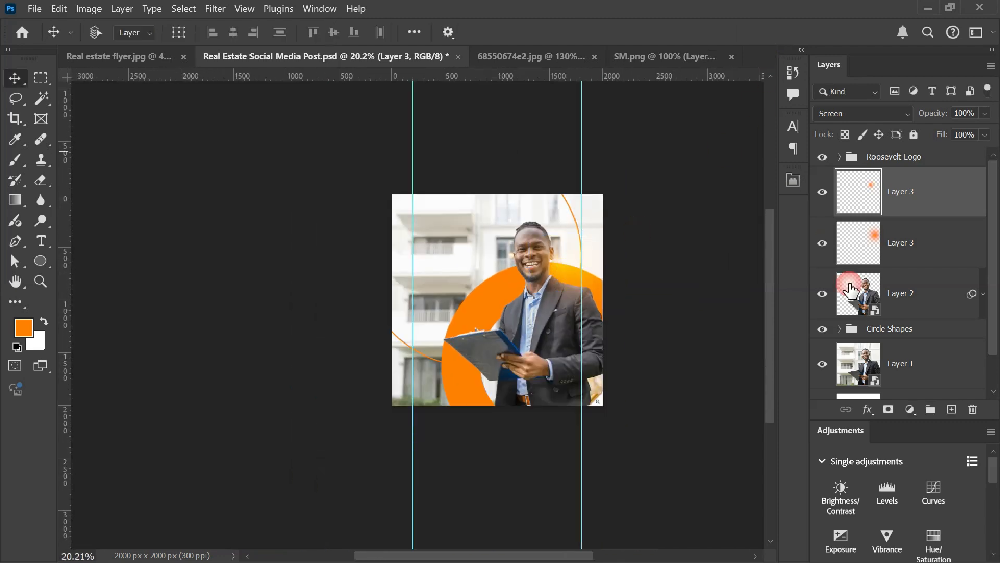
Step: Group the two glow layers under the name Light and compare the design with the group hidden and shown
left_click(933, 245, "shift")
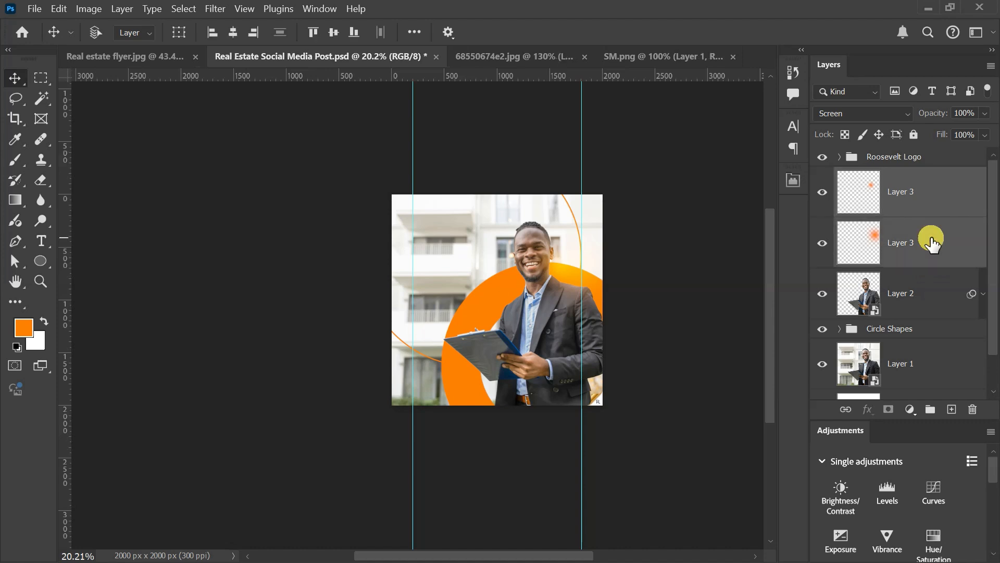
key("ctrl+g")
double_click(876, 176)
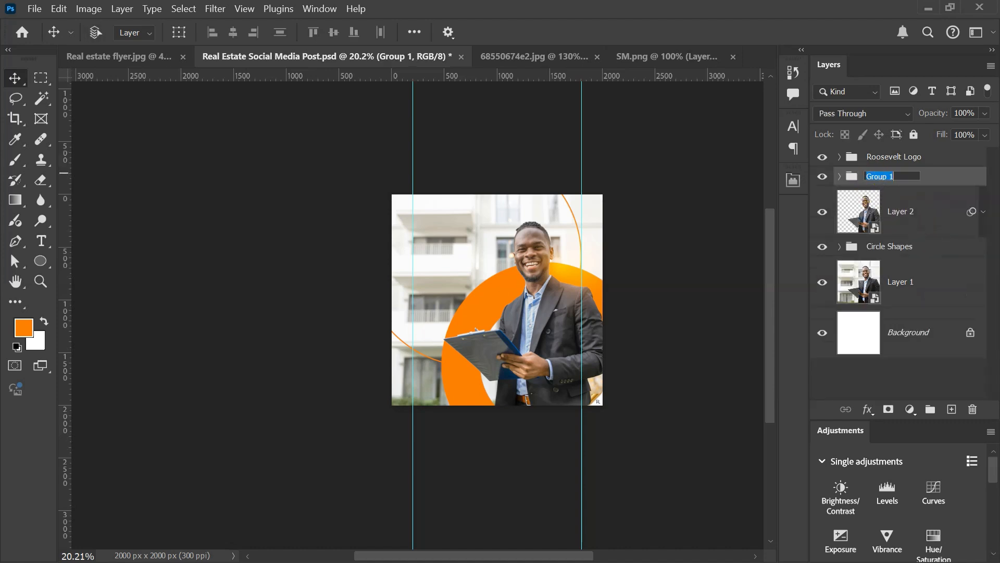
type("Light")
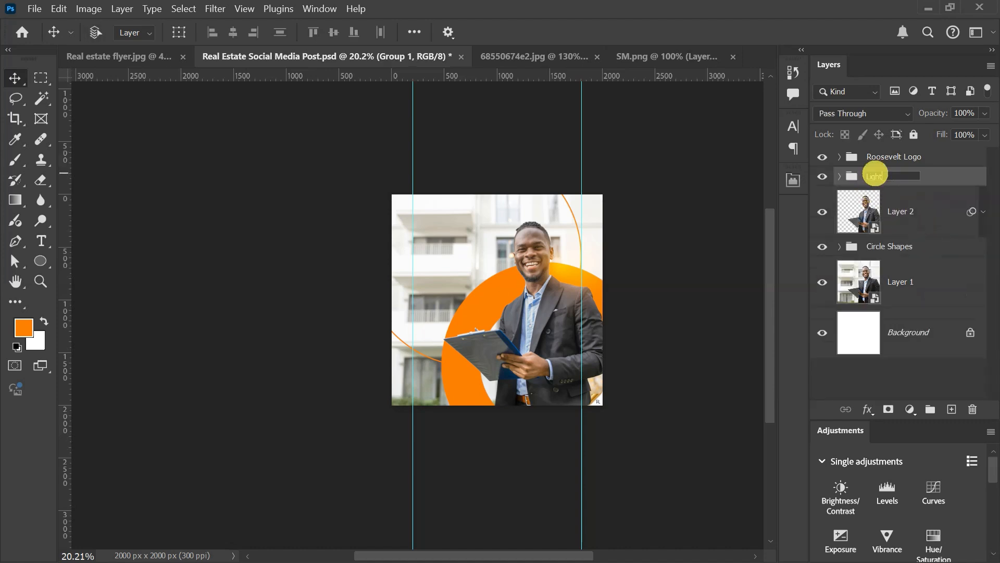
key("Return")
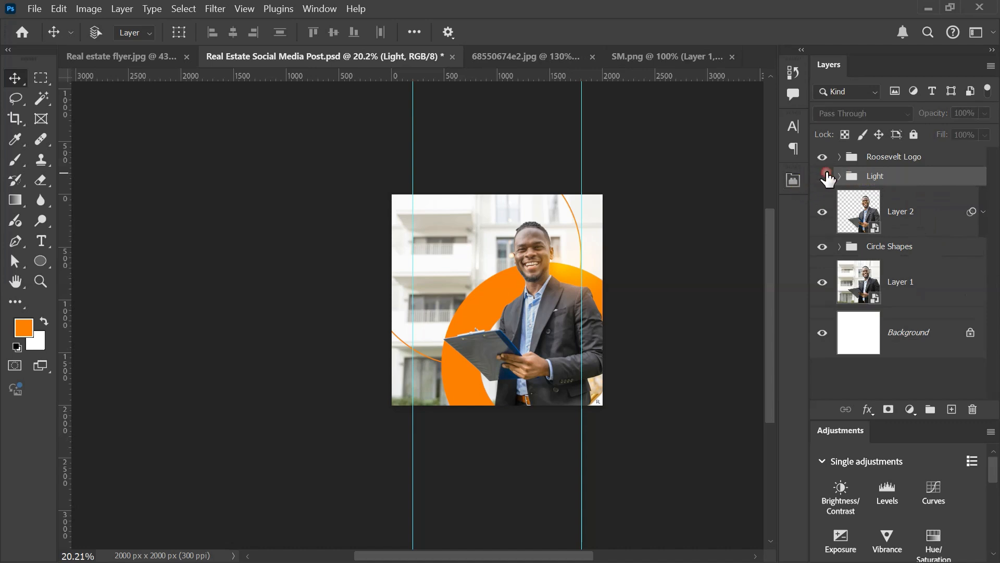
left_click(823, 176)
left_click(823, 176)
key("ctrl+0")
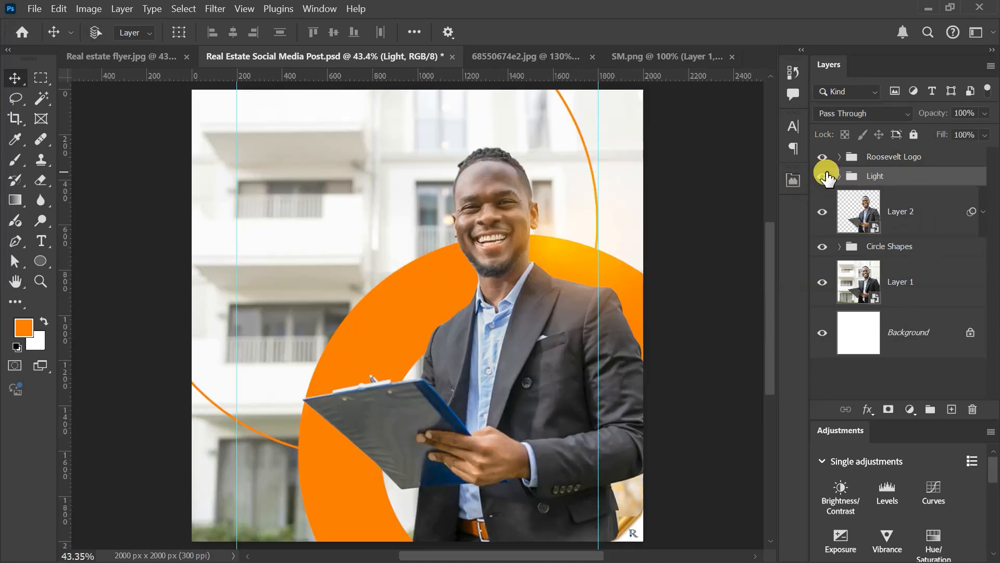
left_click(825, 175)
left_click(826, 175)
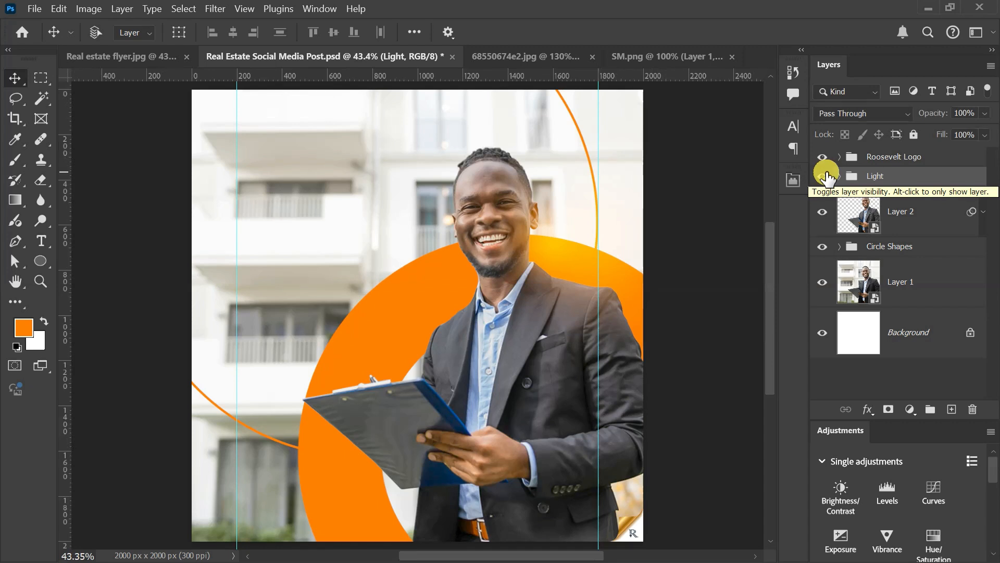
Step: Add a Brightness/Contrast adjustment with brightness -17 above the background photo and compare the design with it hidden and shown
left_click(942, 282)
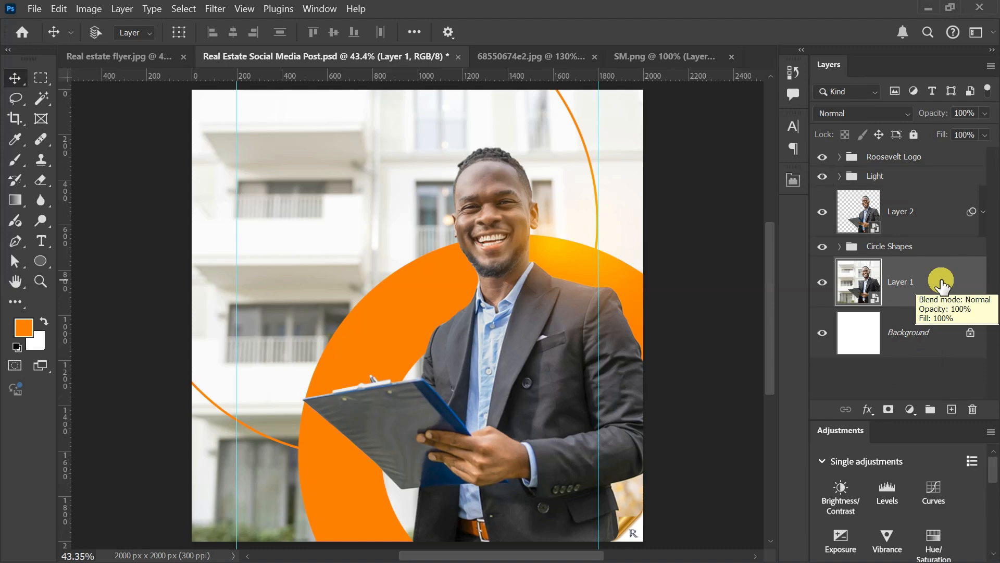
left_click(913, 409)
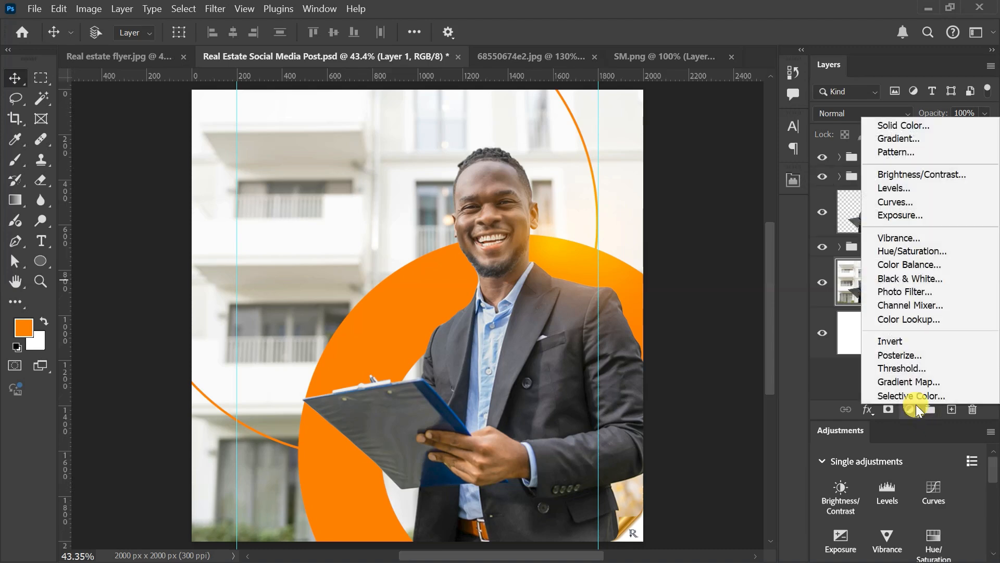
left_click(921, 176)
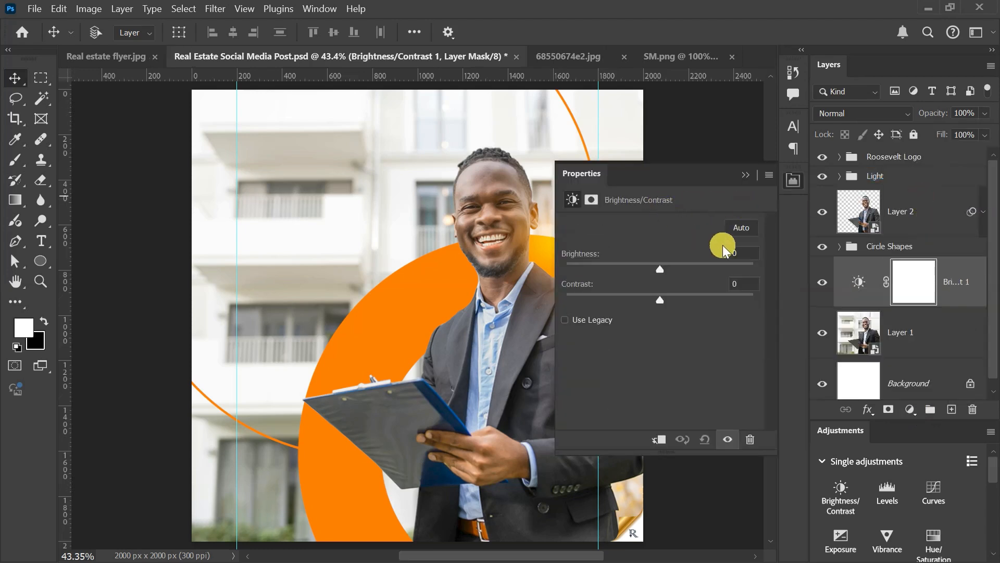
left_click(744, 252)
type("-17")
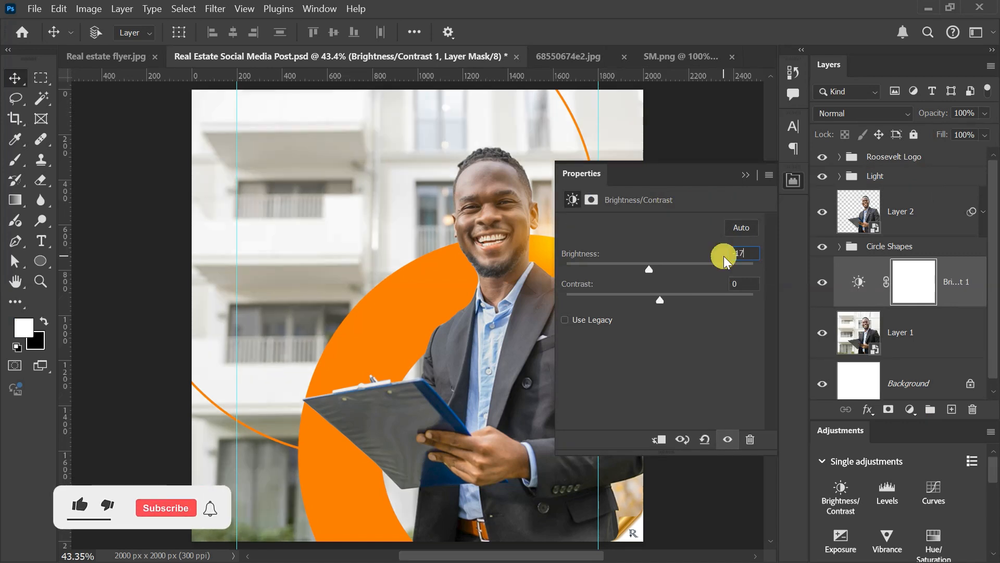
left_click(745, 175)
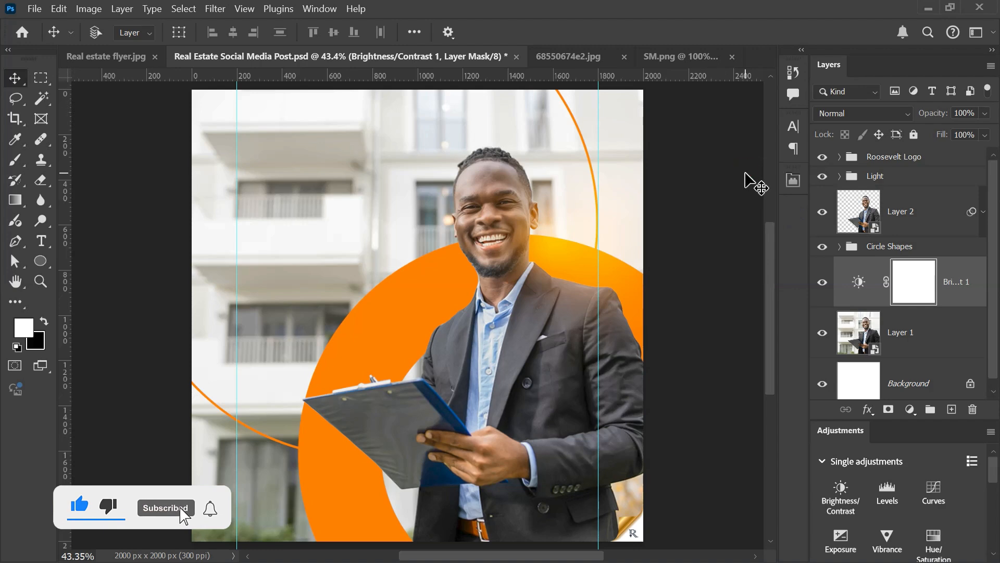
left_click(822, 282)
left_click(822, 283)
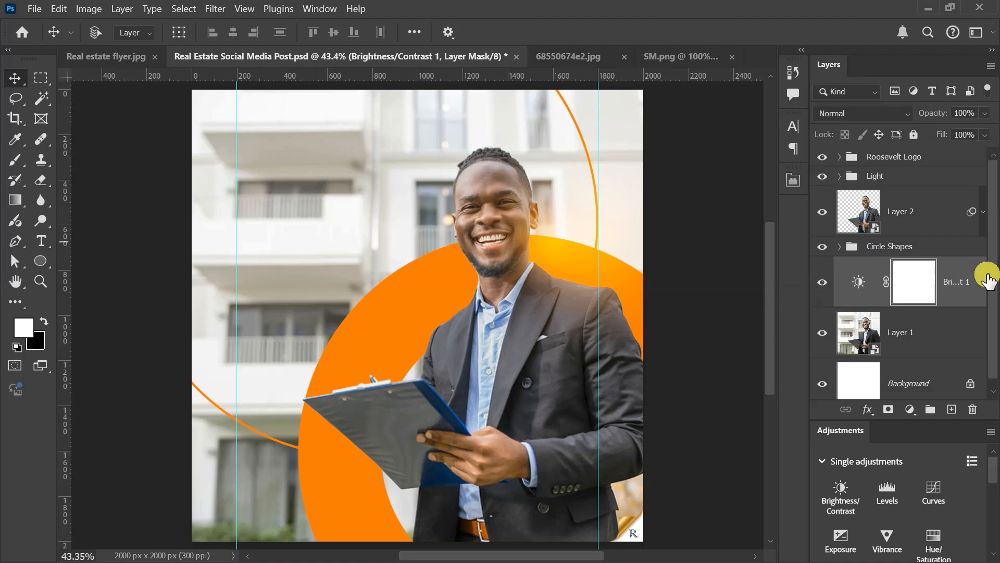
Step: Add a solid color fill layer in black (000000) directly above the Brightness/Contrast adjustment
left_click(910, 409)
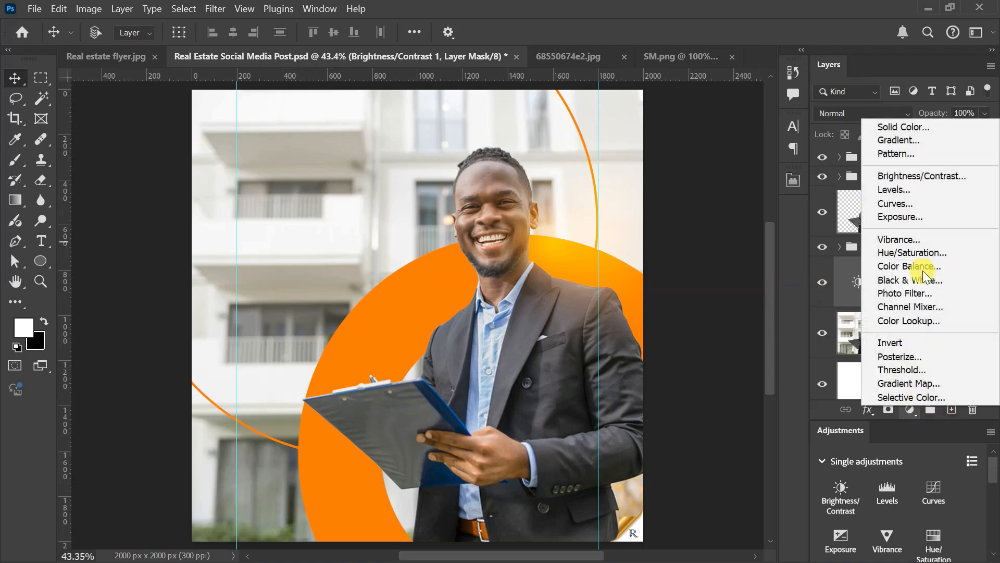
left_click(896, 129)
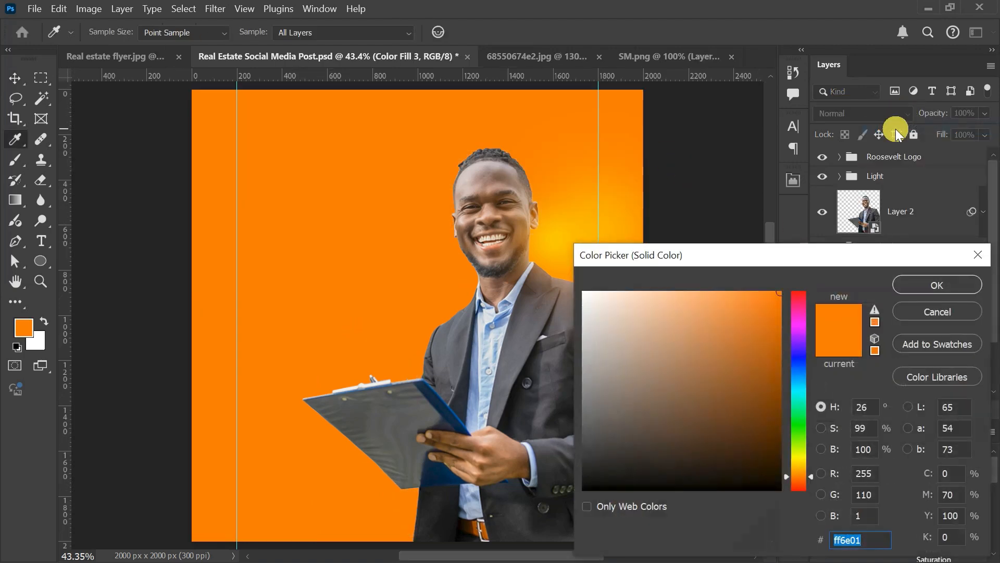
mouse_move(752, 297)
left_mouse_down()
mouse_move(680, 395)
mouse_move(592, 471)
mouse_move(556, 526)
left_mouse_up()
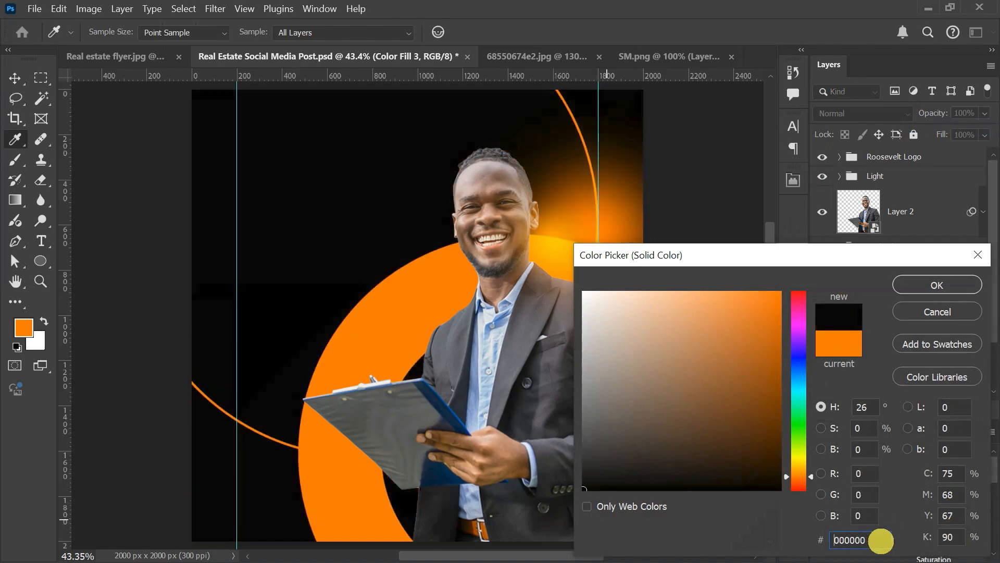
double_click(857, 540)
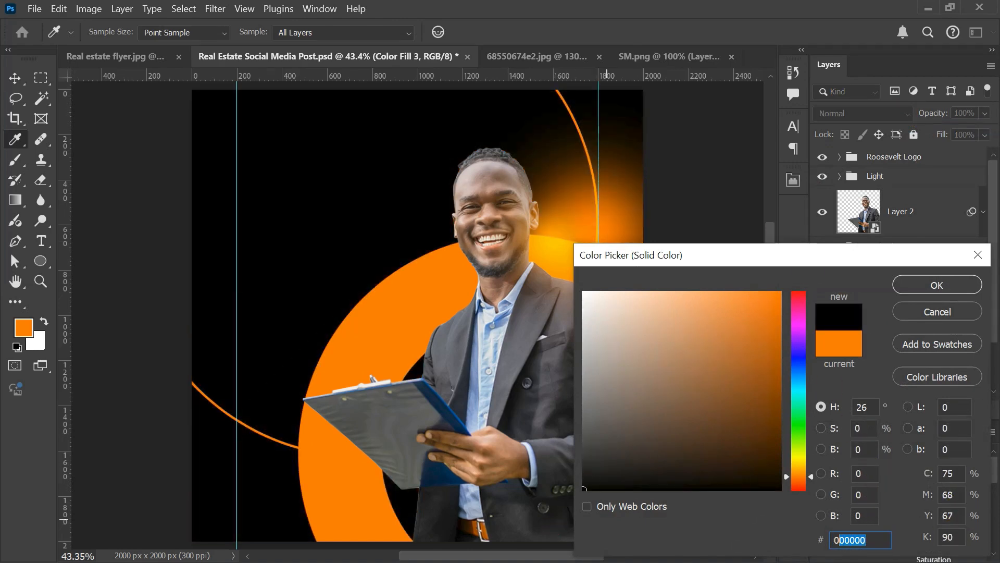
left_click(917, 286)
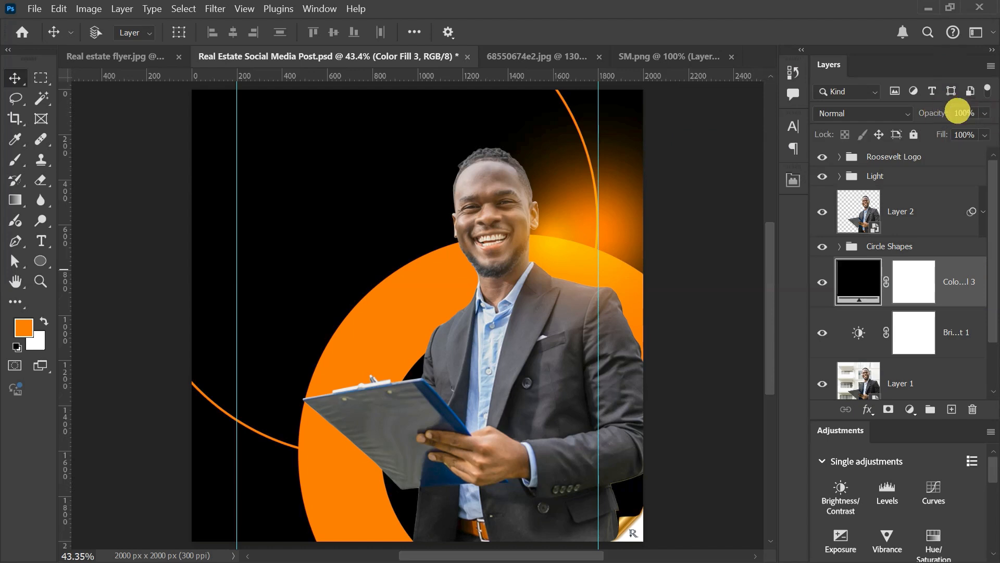
Step: Set the black fill layer's opacity to 18% and compare the design with the layer hidden and shown
left_click_drag(954, 113, 963, 113)
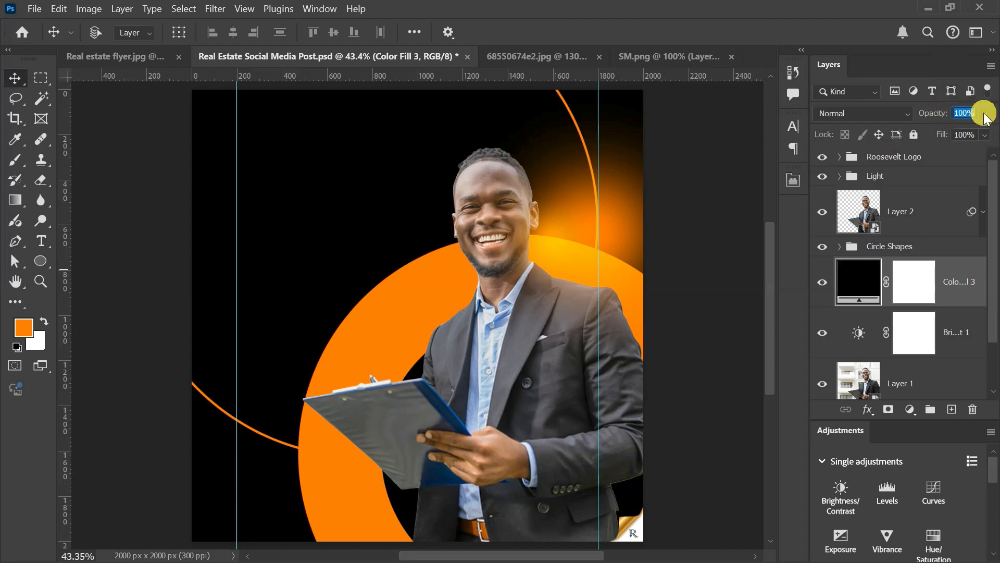
type("18")
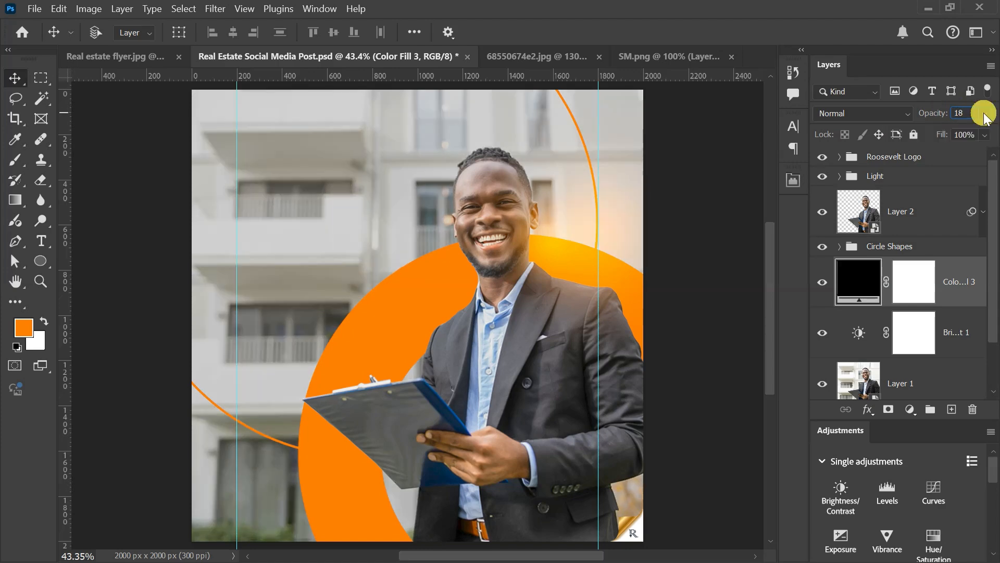
left_click(822, 282)
left_click(822, 281)
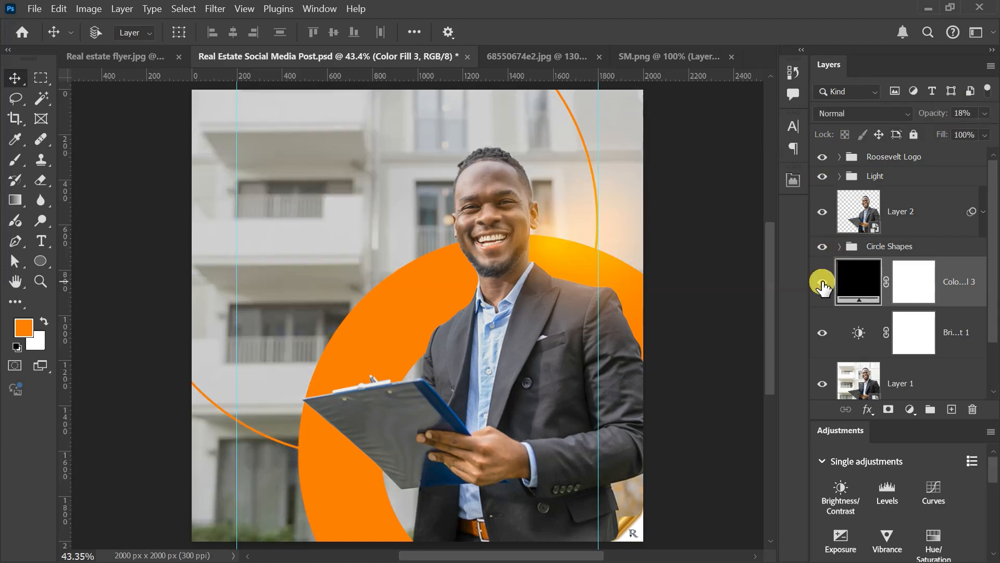
Step: Draw a circle about 939 px in diameter from the left vertical guide toward the man's face
left_click(42, 261)
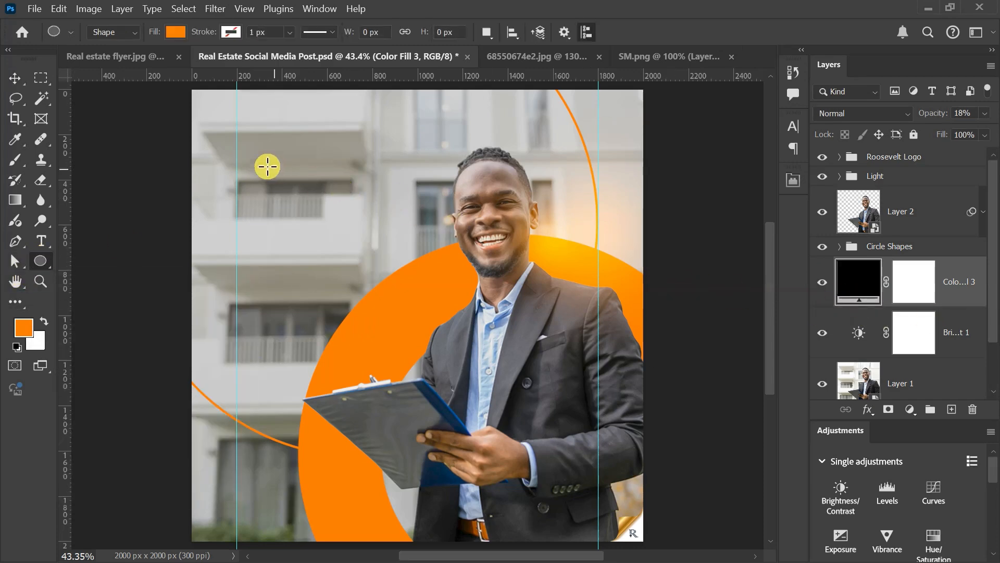
left_click_drag(241, 154, 506, 363)
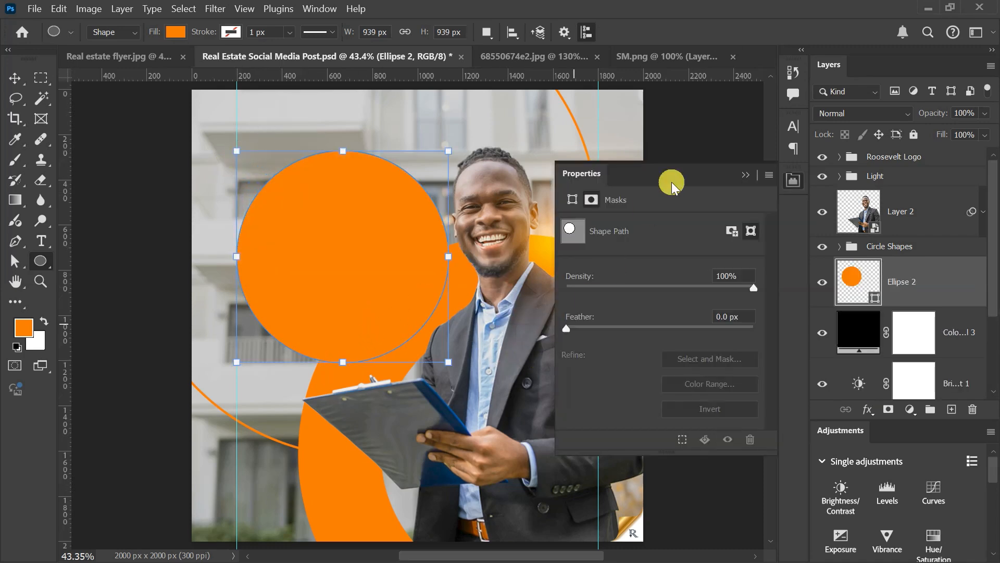
left_click(745, 178)
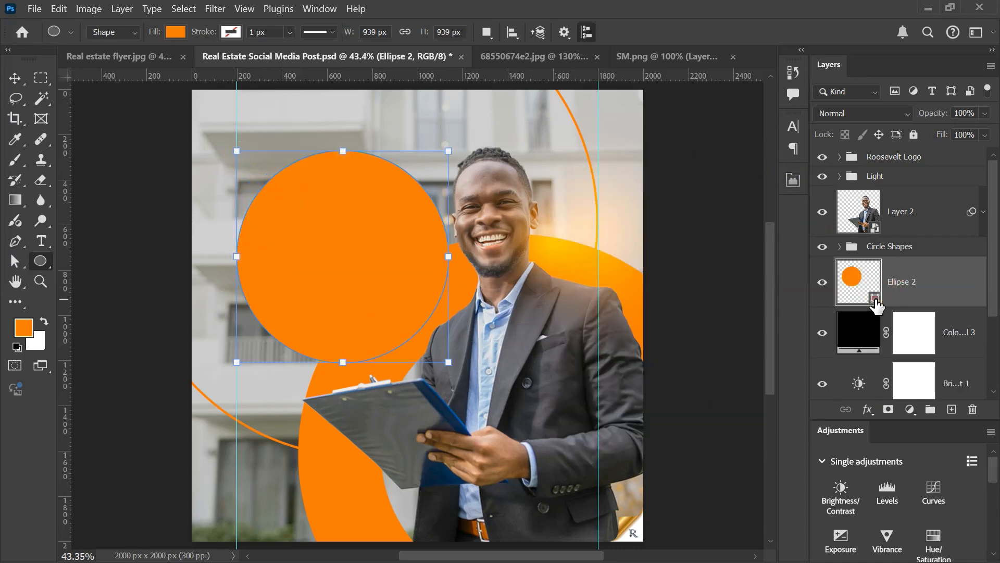
Step: Change the new circle's fill color to black (000000) and hide its layer
double_click(873, 290)
left_click_drag(722, 300, 516, 553)
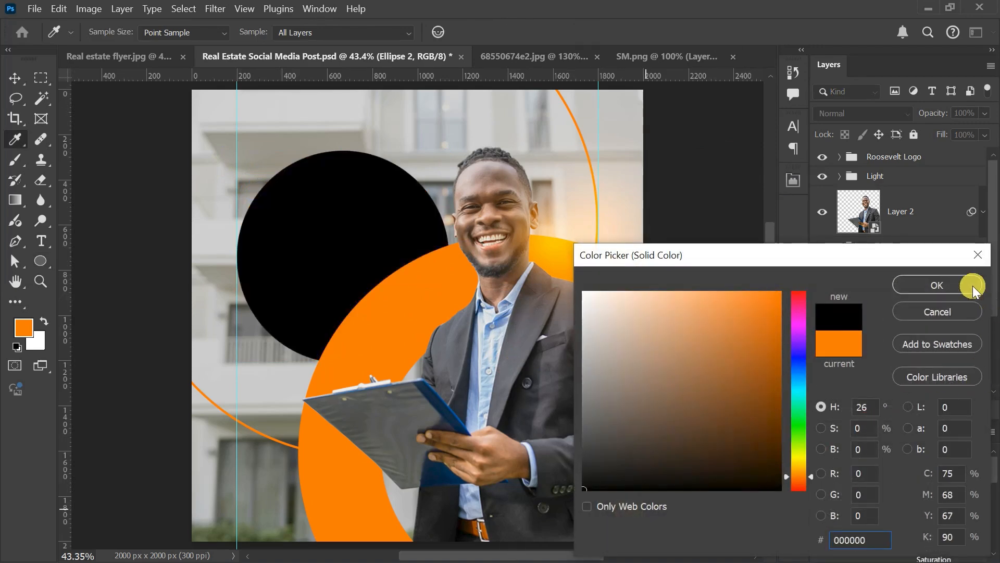
left_click(938, 284)
scroll(464, 351, "down", 5)
scroll(464, 351, "up", 4)
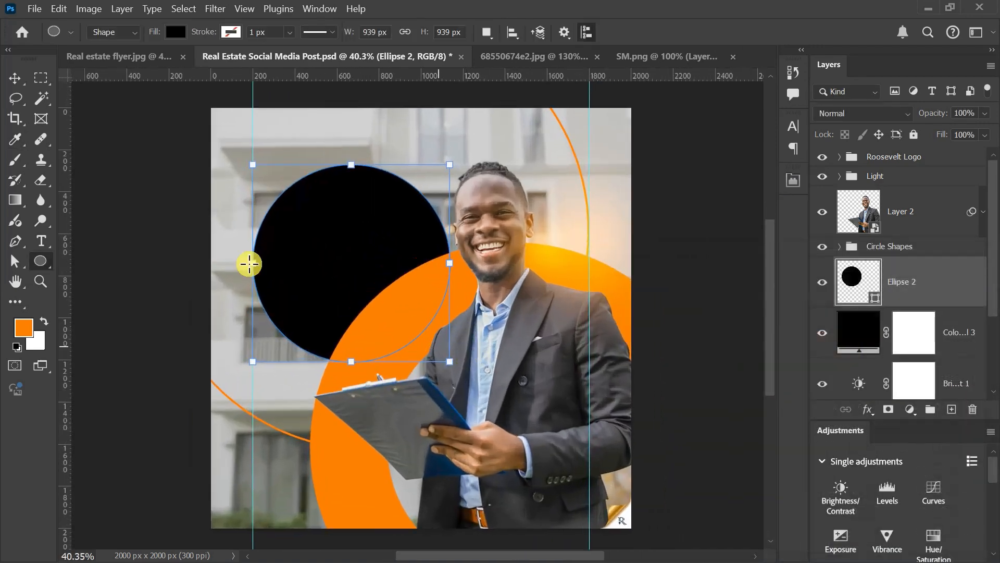
left_click(15, 79)
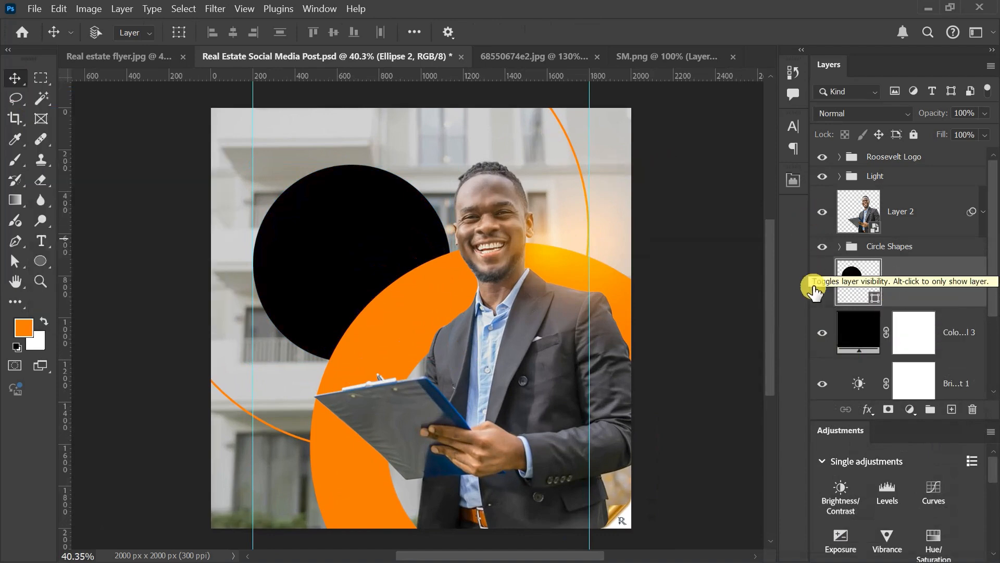
left_click(822, 284)
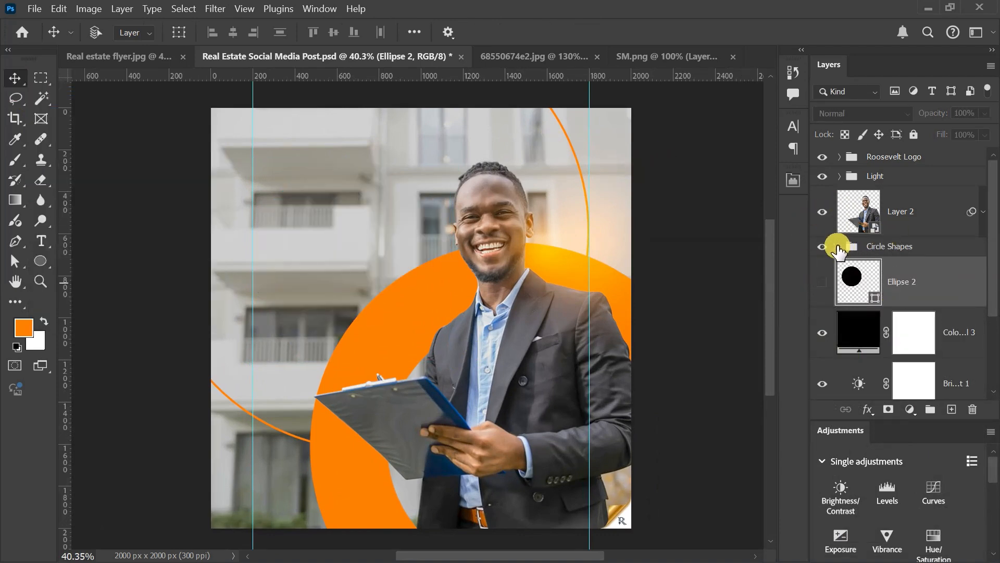
Step: Move the thick orange ring in the Circle Shapes group slightly down and to the right behind the man
left_click(839, 246)
left_click(880, 334)
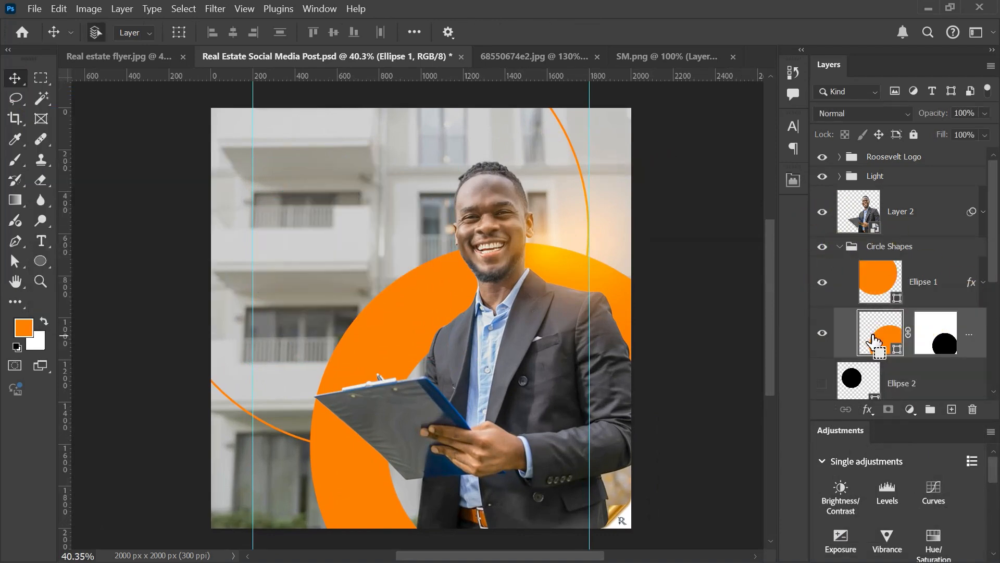
key("ctrl+t")
left_click_drag(466, 314, 489, 334)
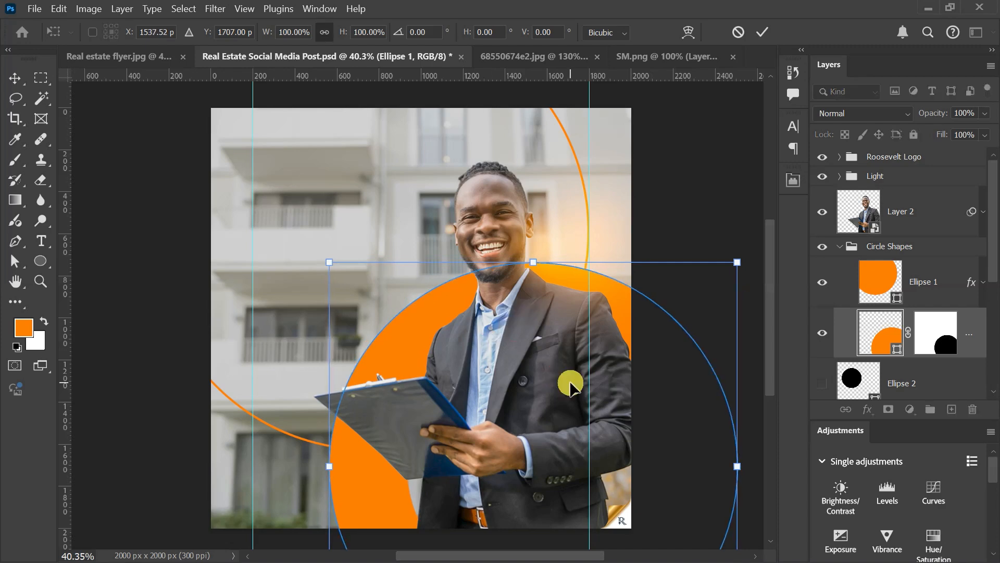
key("Return")
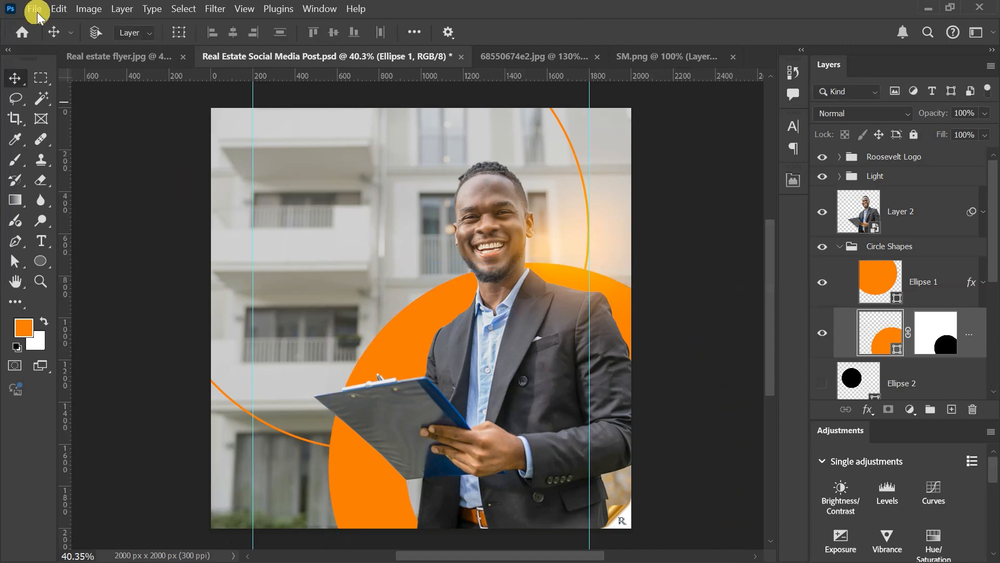
Step: Check the ring's position in the reference Real estate flyer.jpg, and move the thick orange ring further down and slightly left in the post
left_click(80, 61)
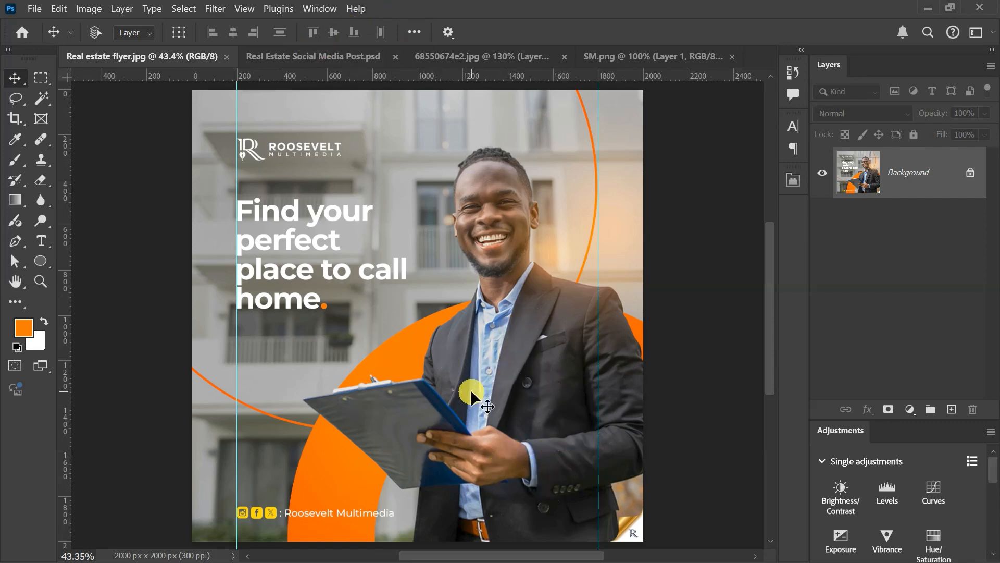
left_click(307, 52)
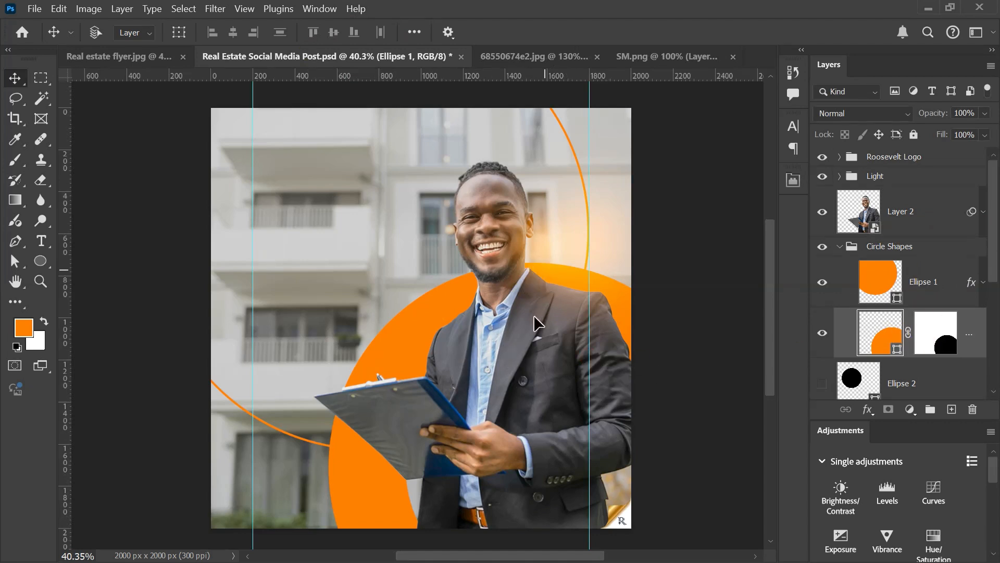
left_click_drag(534, 318, 527, 328)
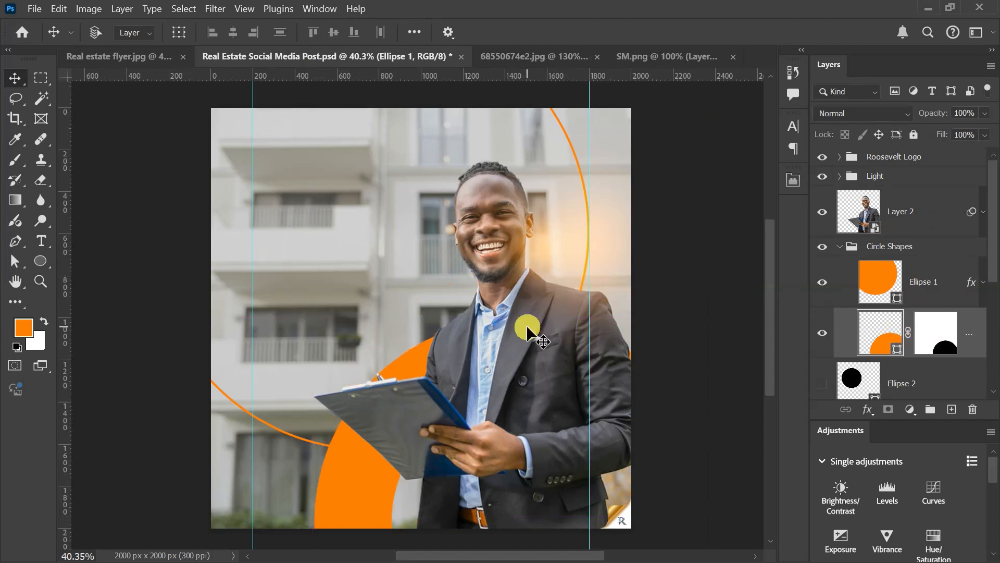
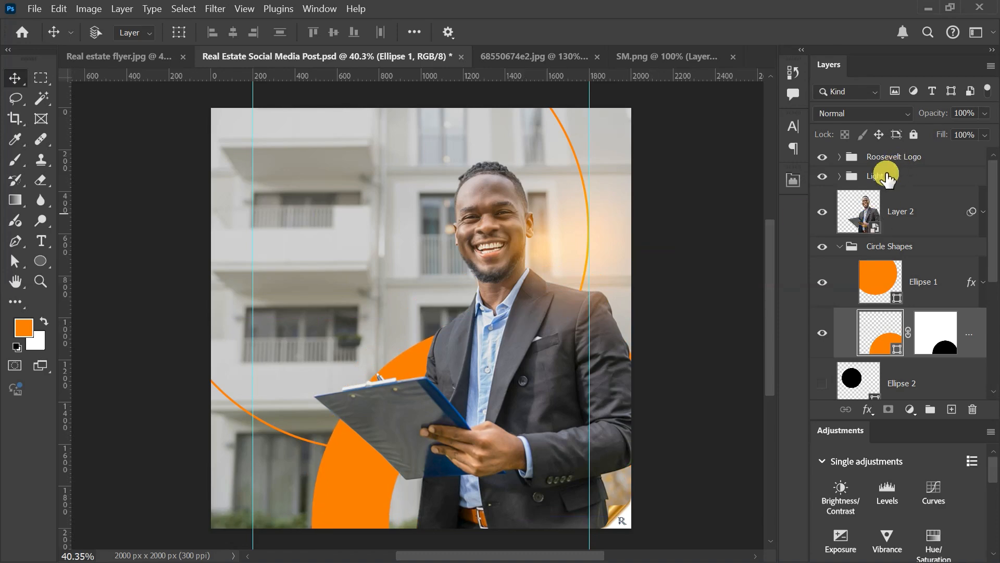
Step: Set the Light group's opacity to 85% and compare the post with the reference Real estate flyer.jpg
left_click(866, 177)
mouse_move(922, 107)
left_mouse_down()
mouse_move(931, 112)
mouse_move(920, 116)
left_mouse_up()
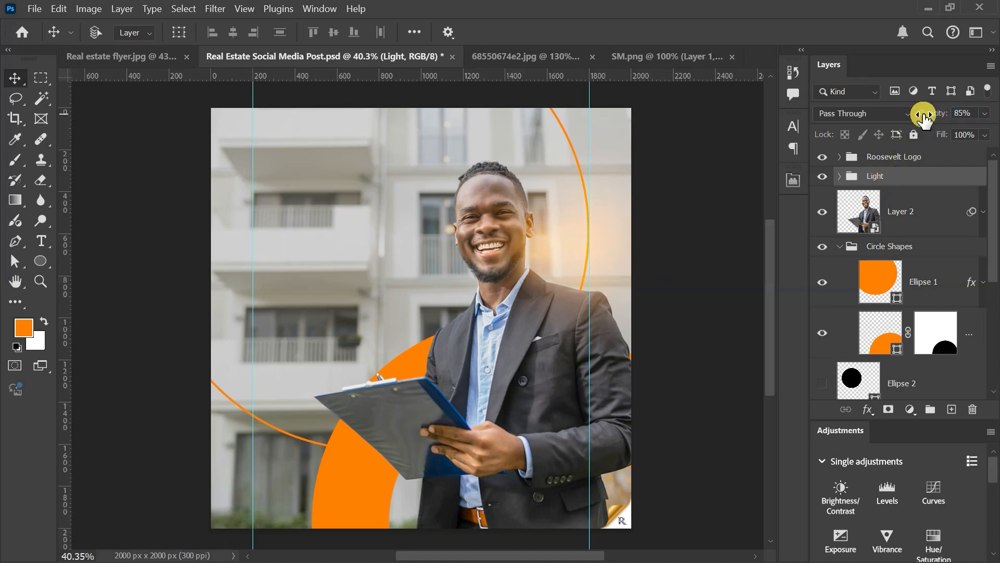
left_click(106, 50)
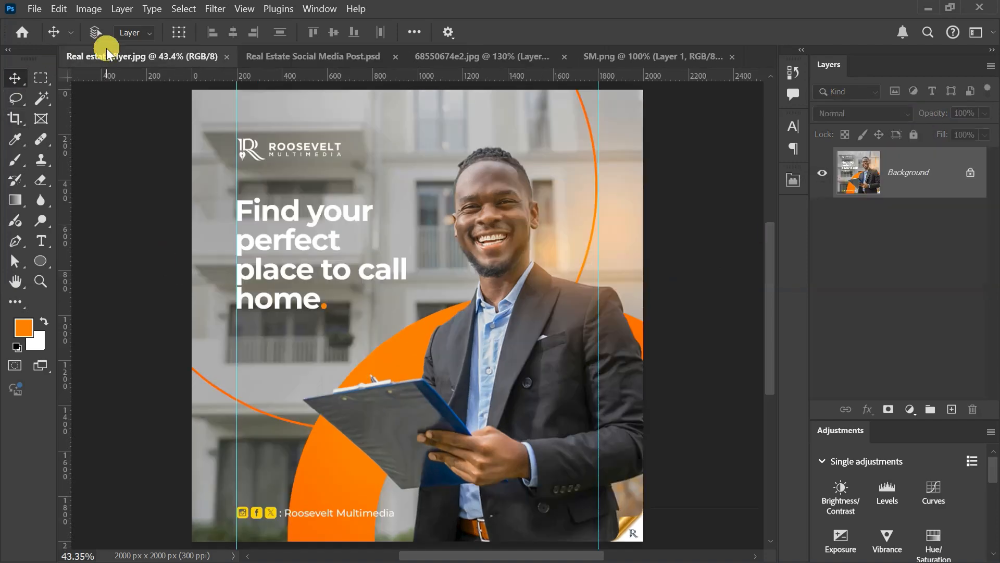
left_click(267, 55)
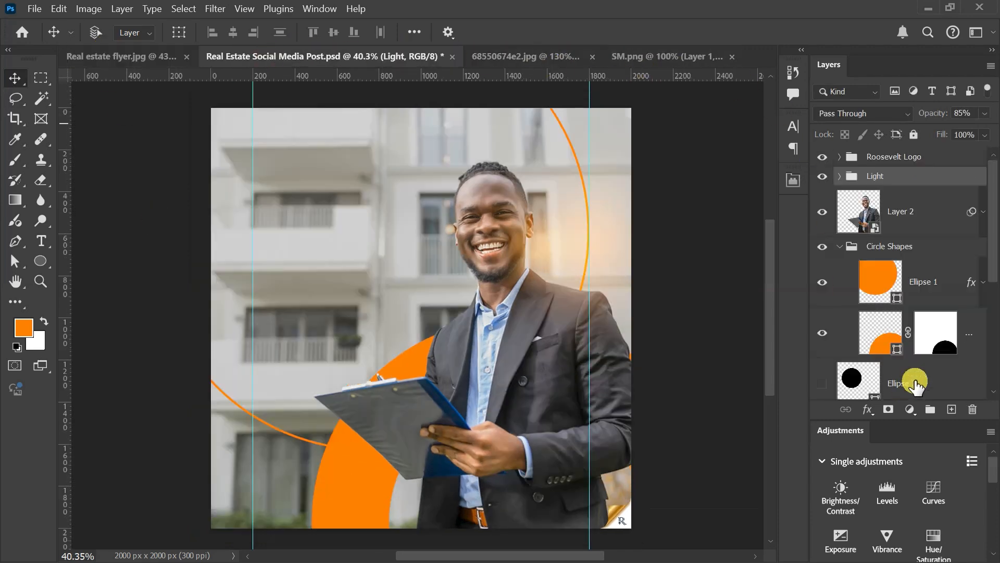
Step: Set the opacity of the black Color Fill 3 layer to 25%
scroll(915, 386, "down", 3)
left_click(868, 340)
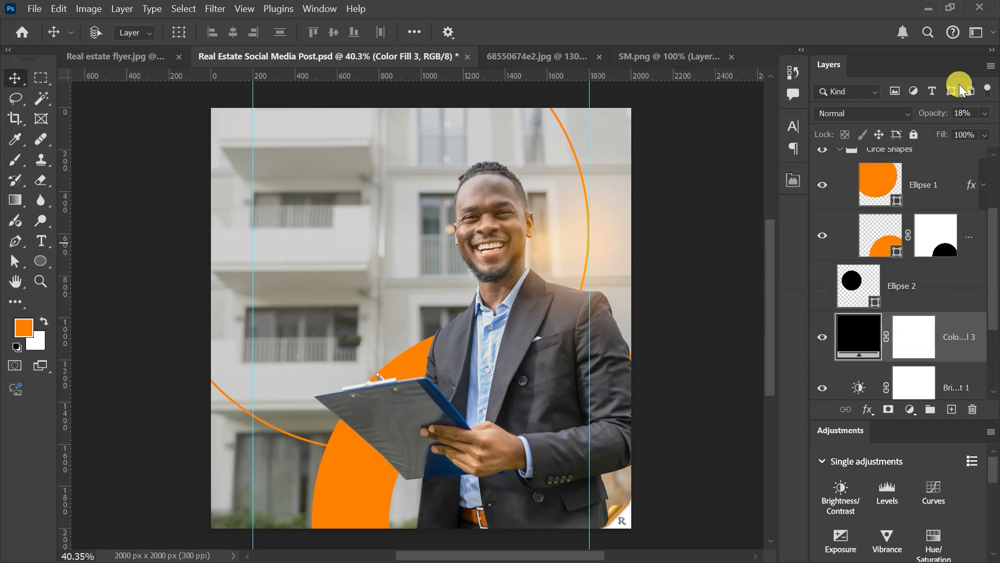
left_click_drag(925, 113, 935, 118)
left_click(934, 115)
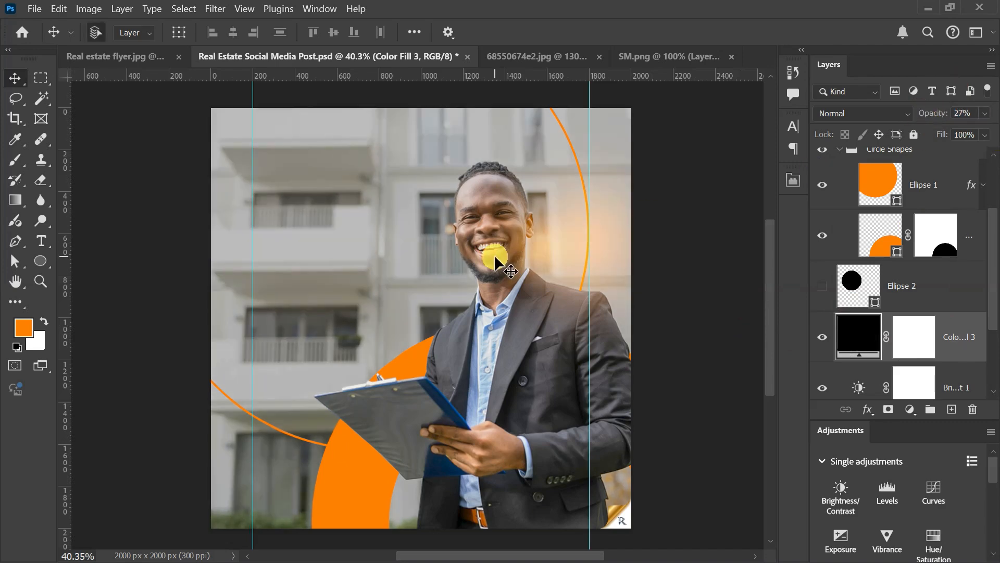
scroll(494, 256, "up", 1)
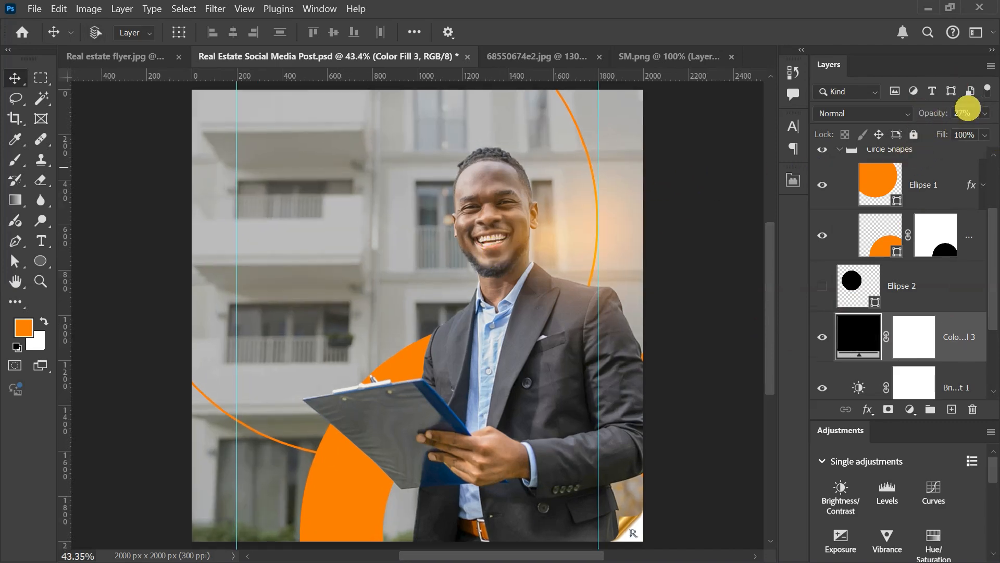
left_click(961, 113)
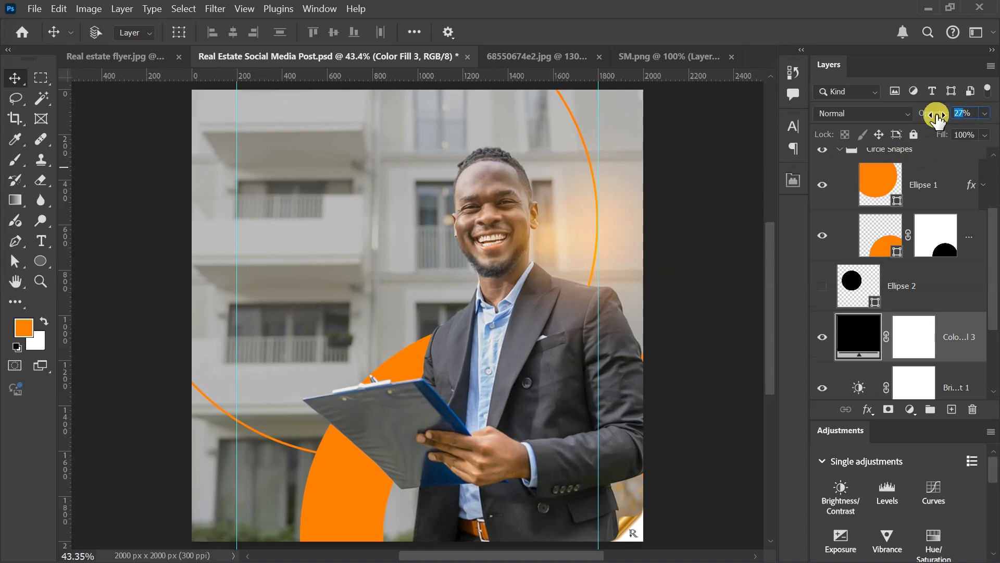
type("30")
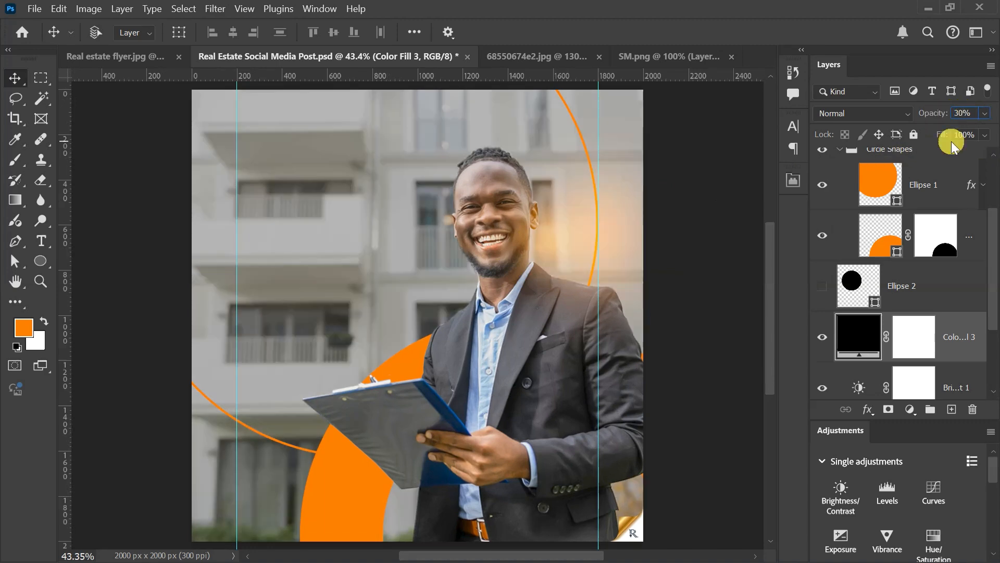
key("BackSpace")
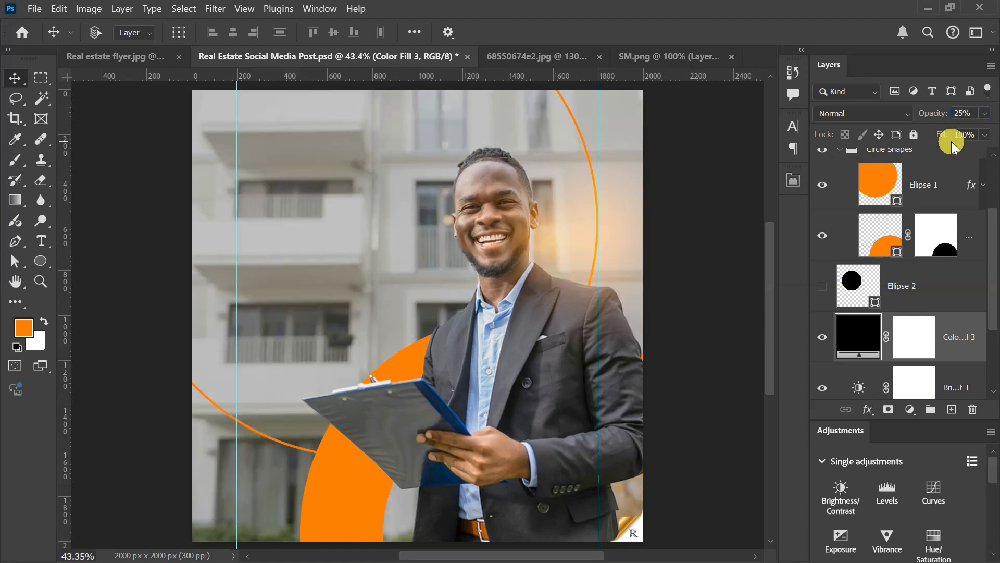
Step: Show the black circle layer Ellipse 2, convert it to a smart object, and apply a Gaussian Blur with a 1000 px radius
left_click(822, 286)
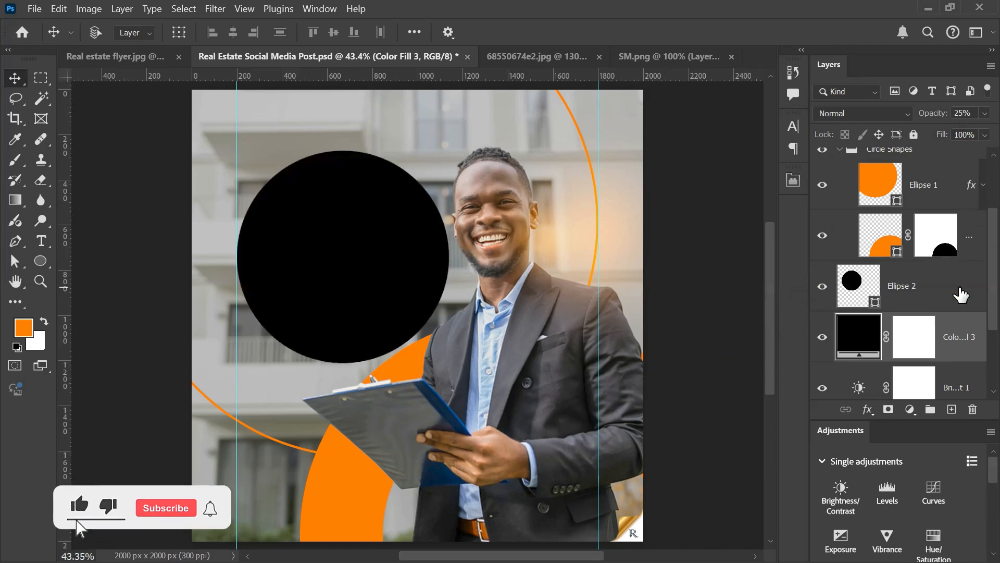
left_click(936, 295)
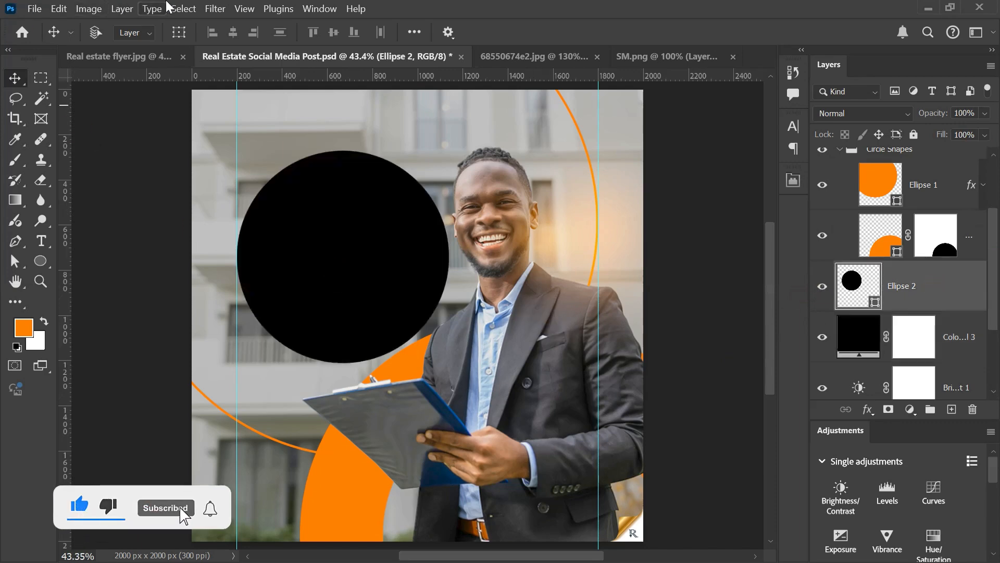
left_click(210, 9)
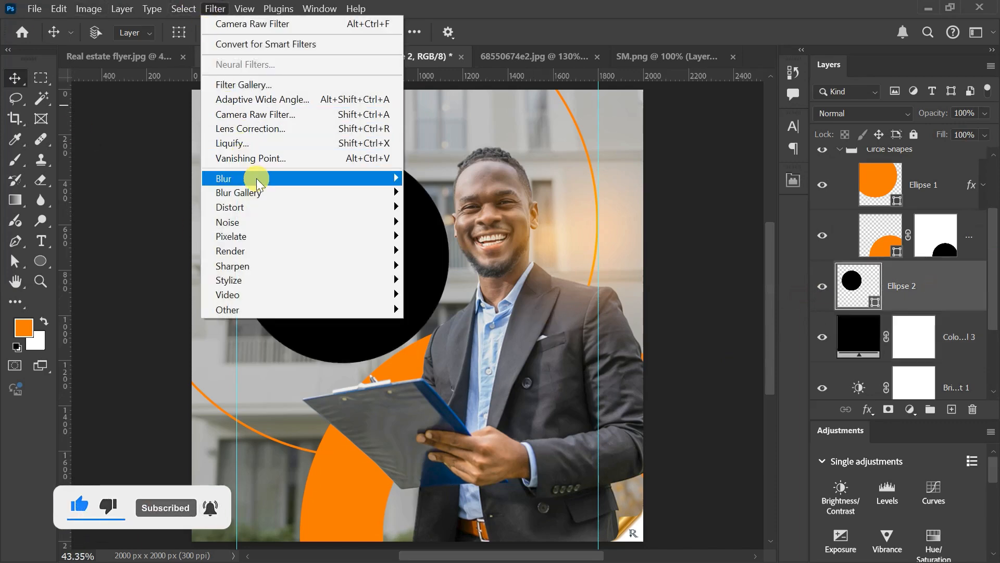
mouse_move(229, 179)
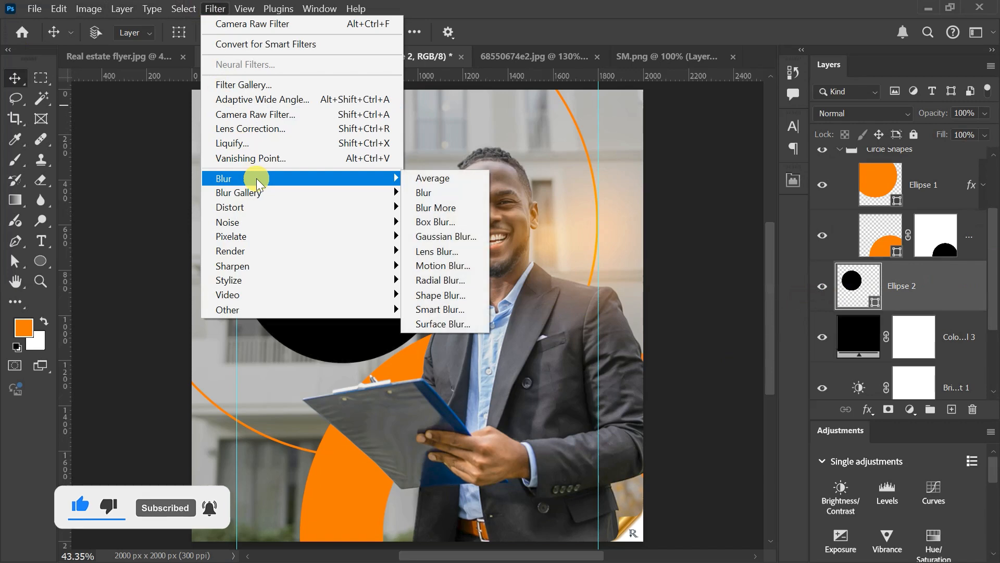
left_click(460, 236)
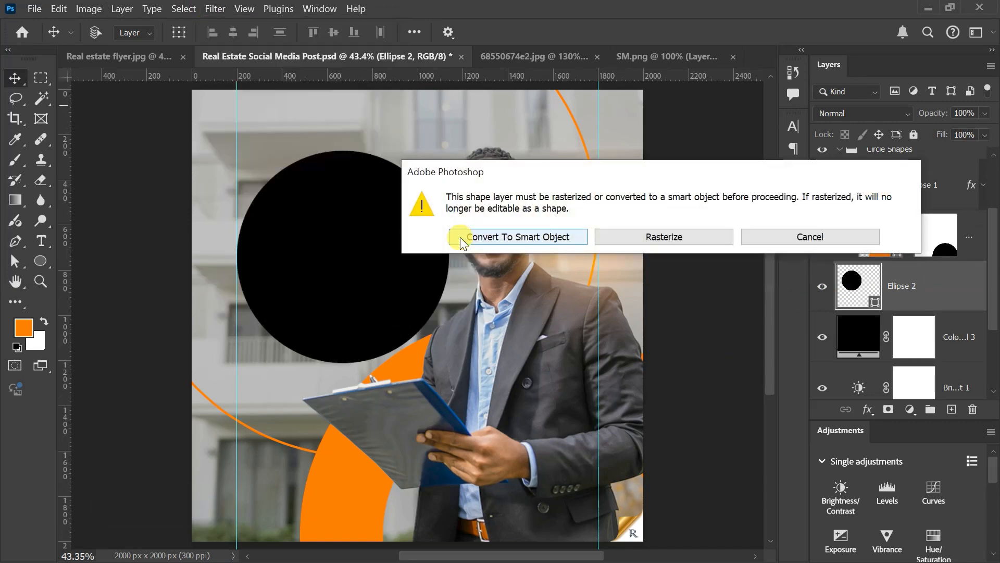
left_click(533, 237)
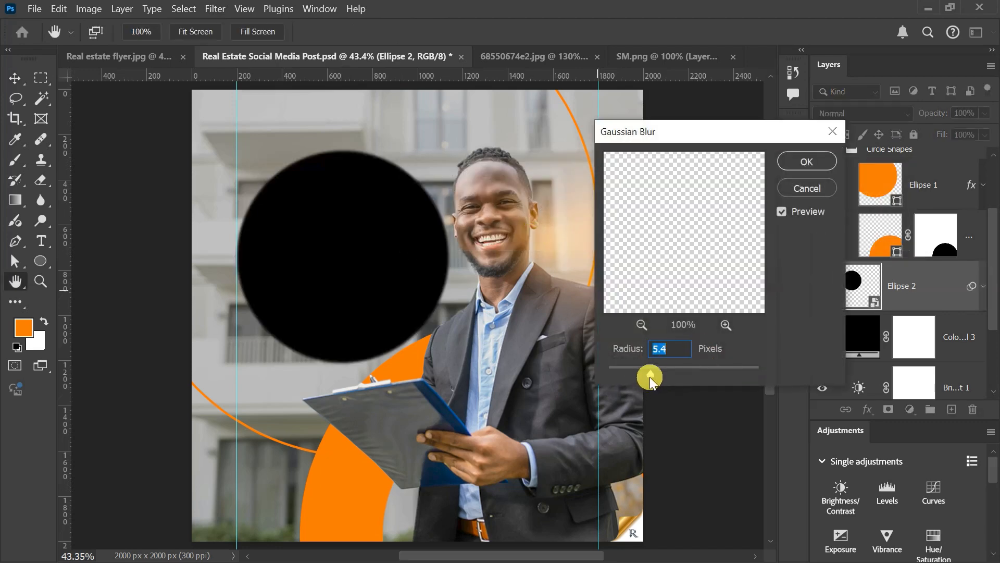
left_click_drag(650, 373, 765, 375)
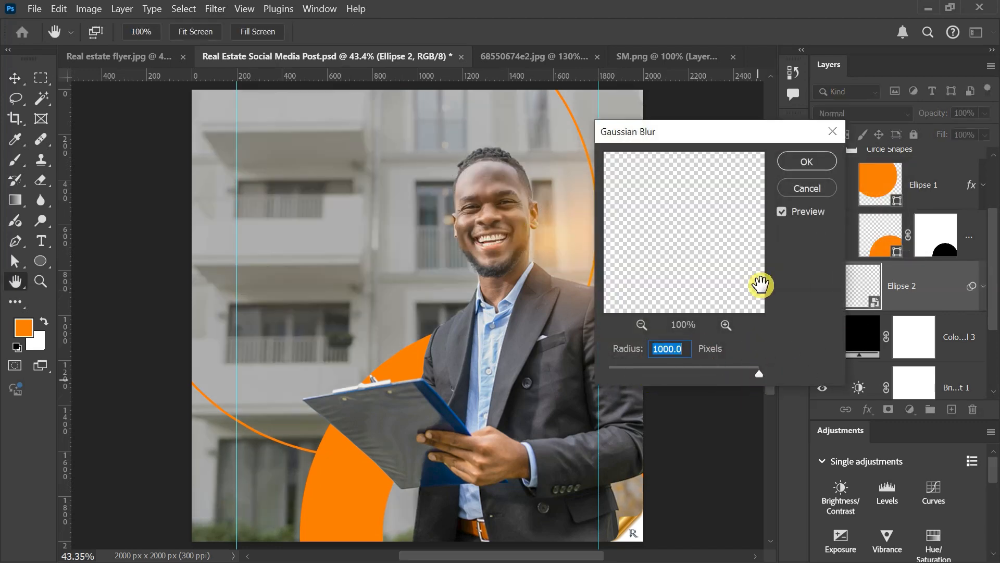
left_click(795, 166)
left_click(803, 162)
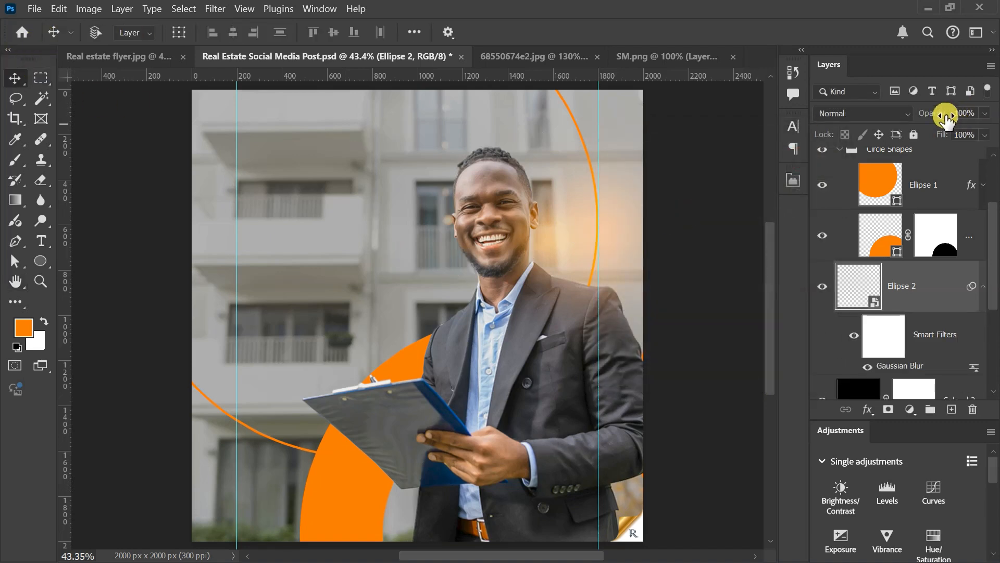
Step: Move the blurred Ellipse 2 slightly down over the building, set its opacity to 50%, and collapse its smart filter list
left_click_drag(934, 113, 933, 119)
key("ctrl+t")
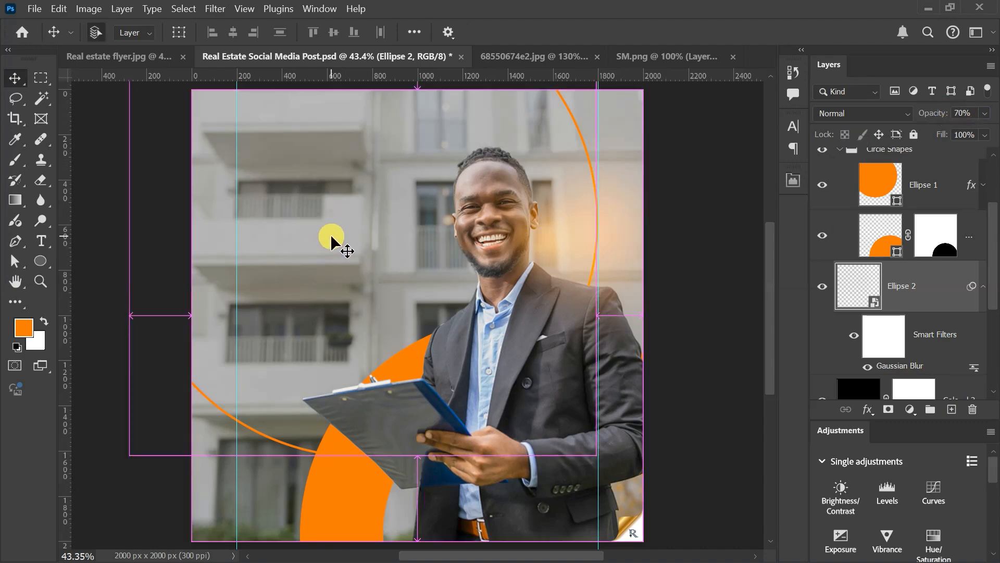
left_click_drag(327, 234, 321, 264)
left_click(773, 35)
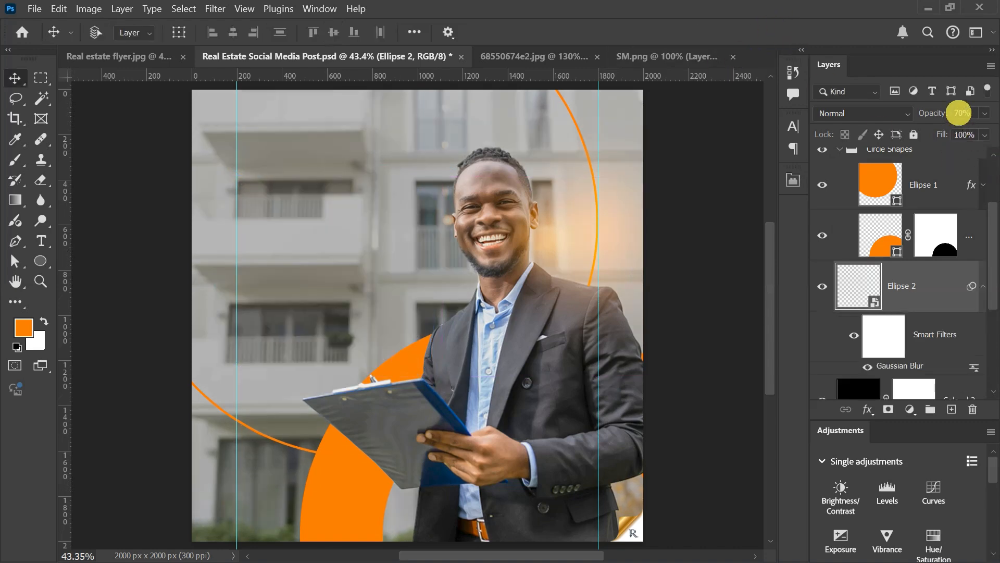
left_click(933, 117)
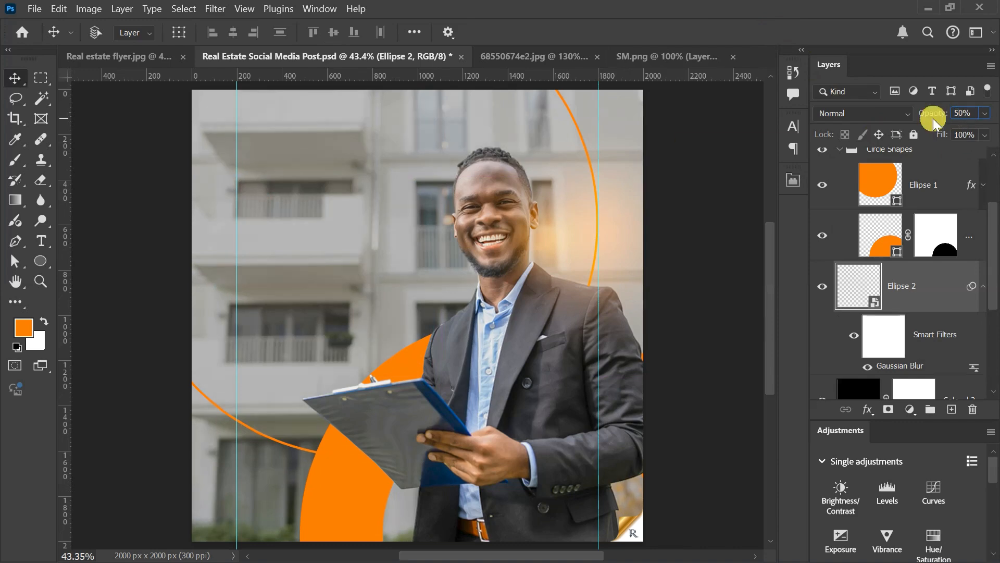
scroll(208, 364, "down", 3)
scroll(237, 360, "up", 4)
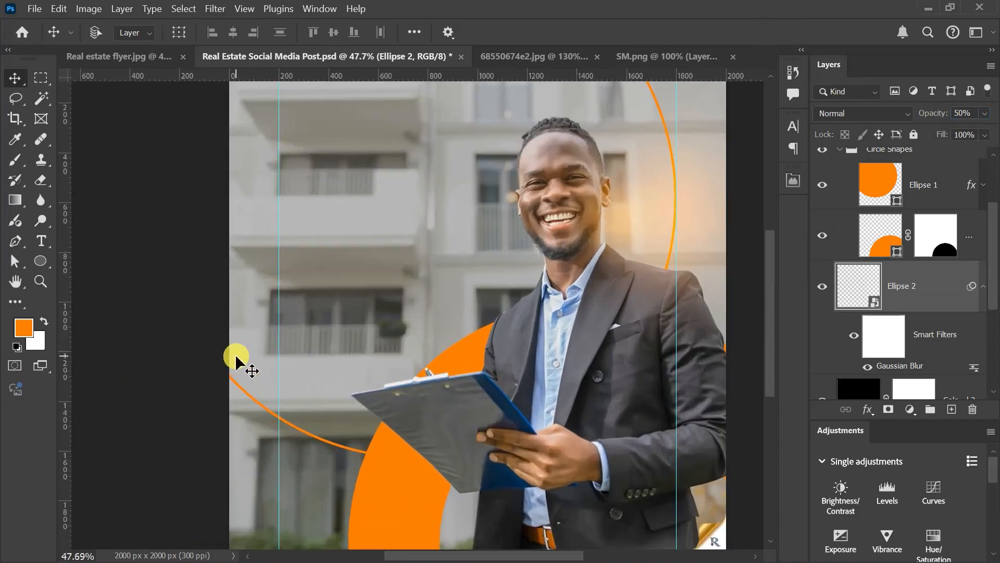
scroll(234, 354, "down", 1)
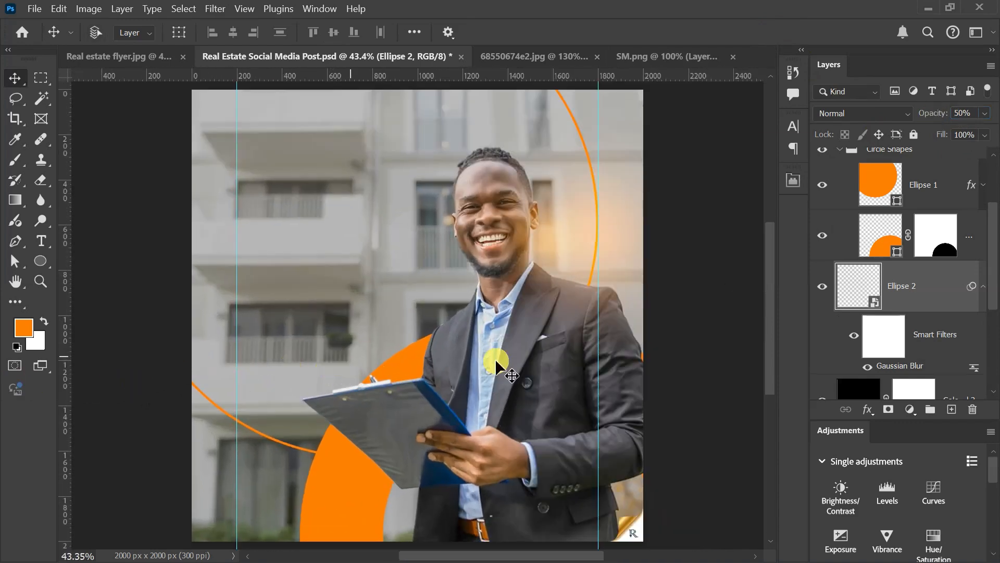
left_click(983, 286)
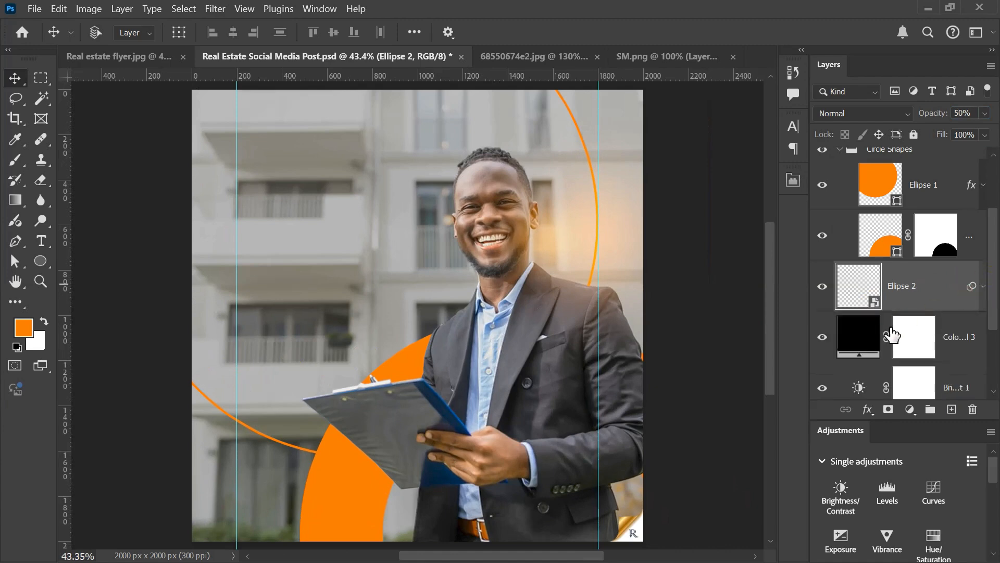
Step: Reduce the opacity of the black Color Fill 3 layer to 20%
left_click(858, 337)
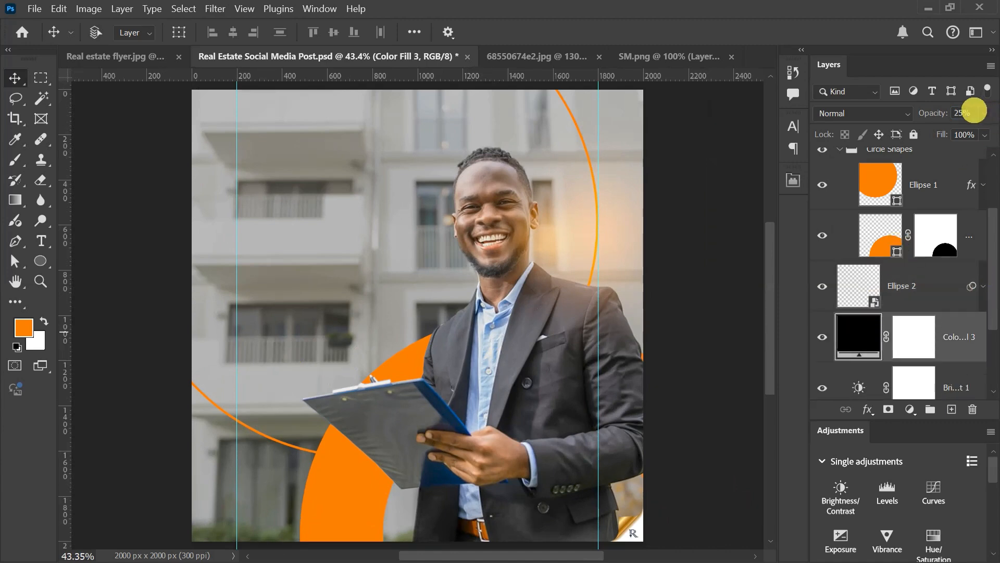
left_click(963, 113)
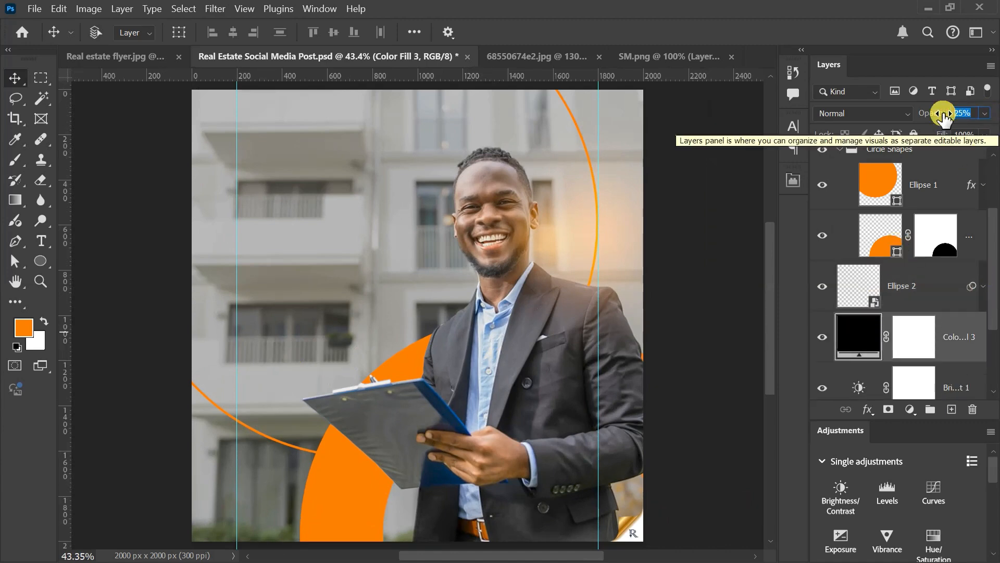
type("20")
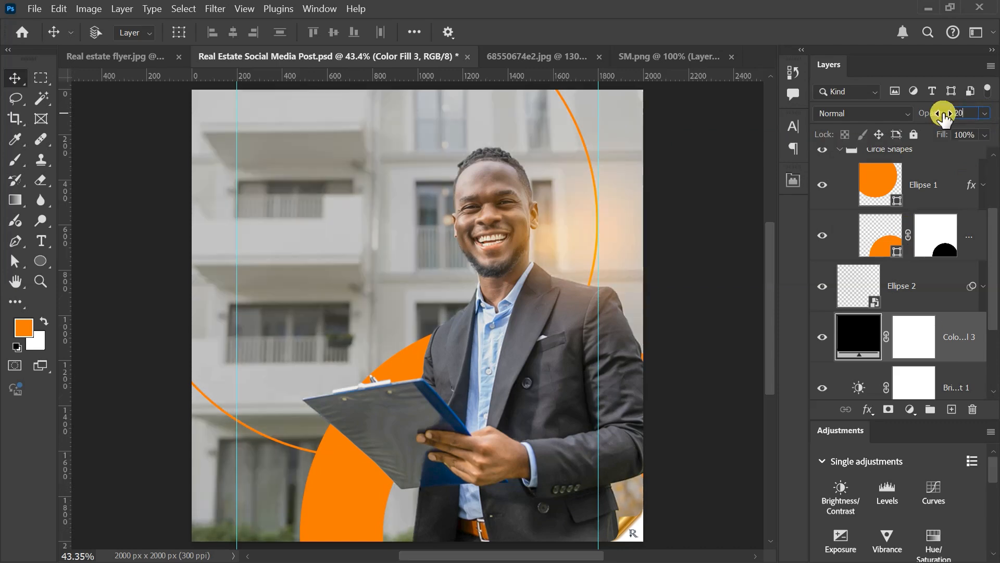
key("Return")
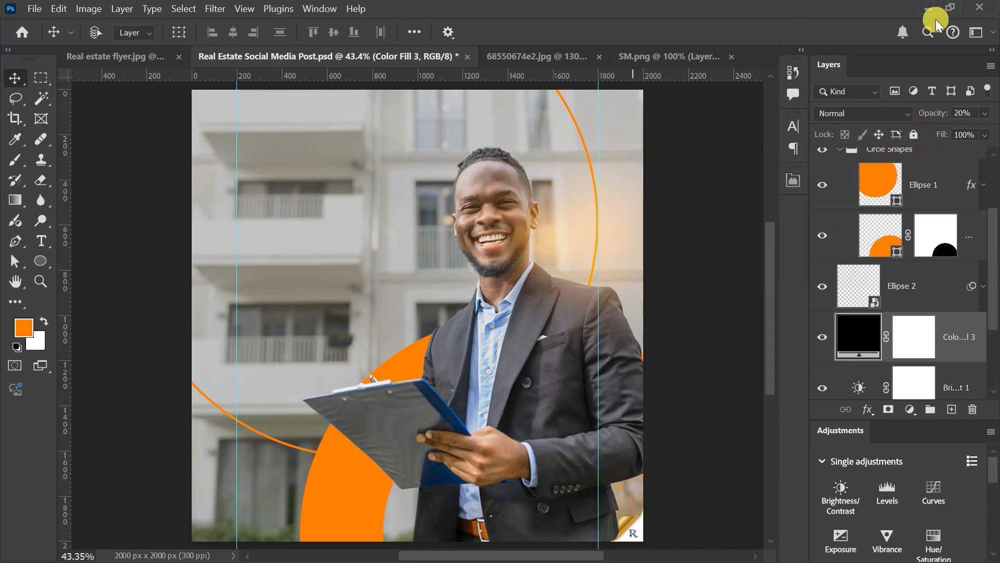
Step: Collapse the Circle Shapes group in the layer stack
scroll(972, 267, "up", 1)
scroll(972, 266, "up", 3)
left_click(983, 263)
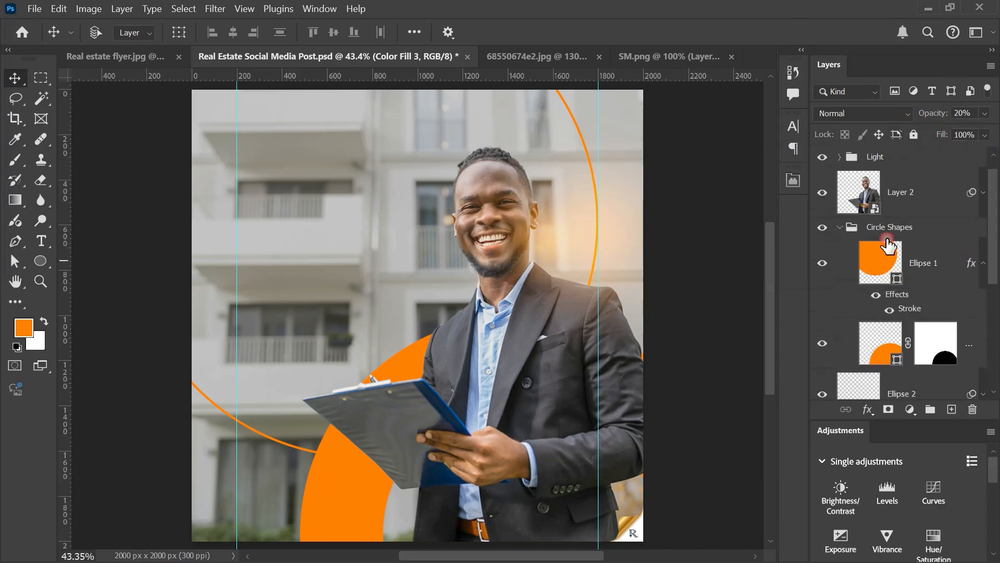
left_click(843, 227)
scroll(917, 162, "up", 1)
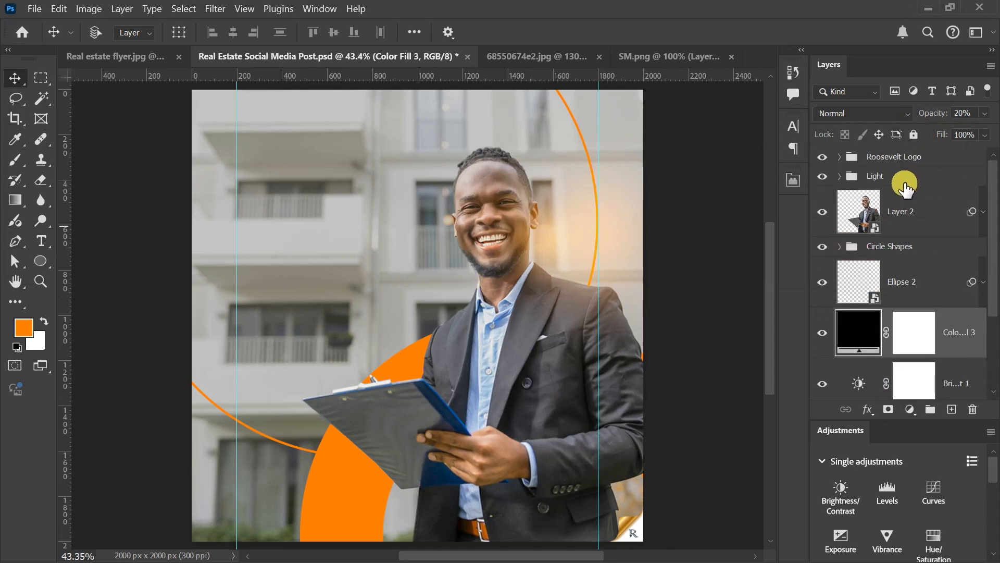
Step: Group all layers from the Light group down to Layer 1, and rename the new group as BG
left_click(905, 180)
scroll(905, 190, "down", 5)
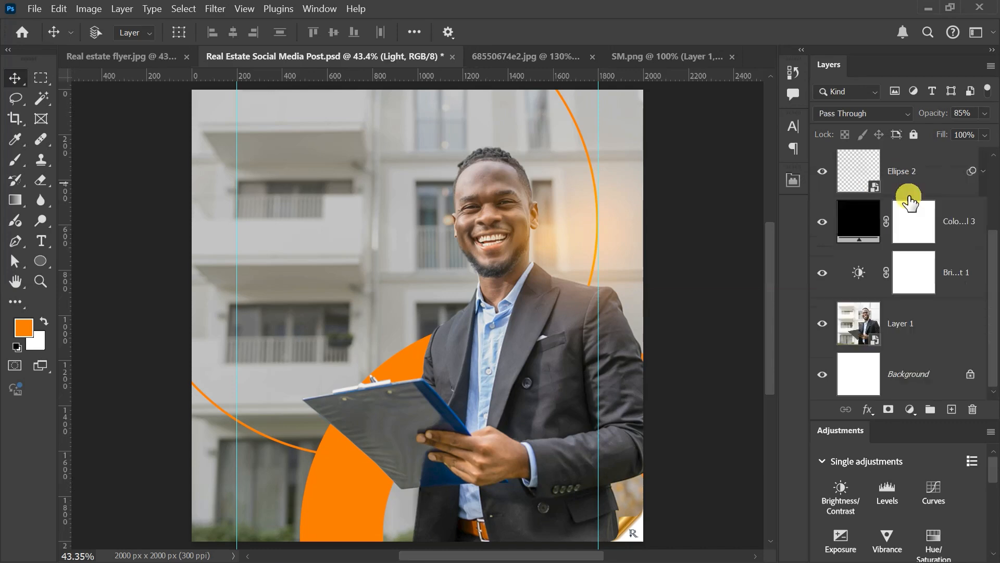
left_click(948, 332, "shift")
left_click(947, 333)
key("ctrl+g")
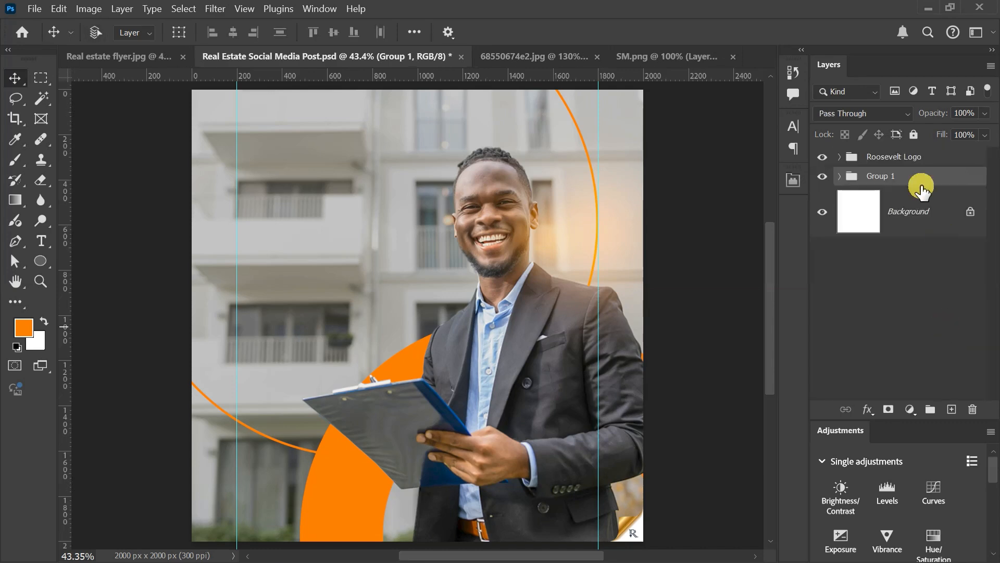
double_click(877, 176)
type("BG")
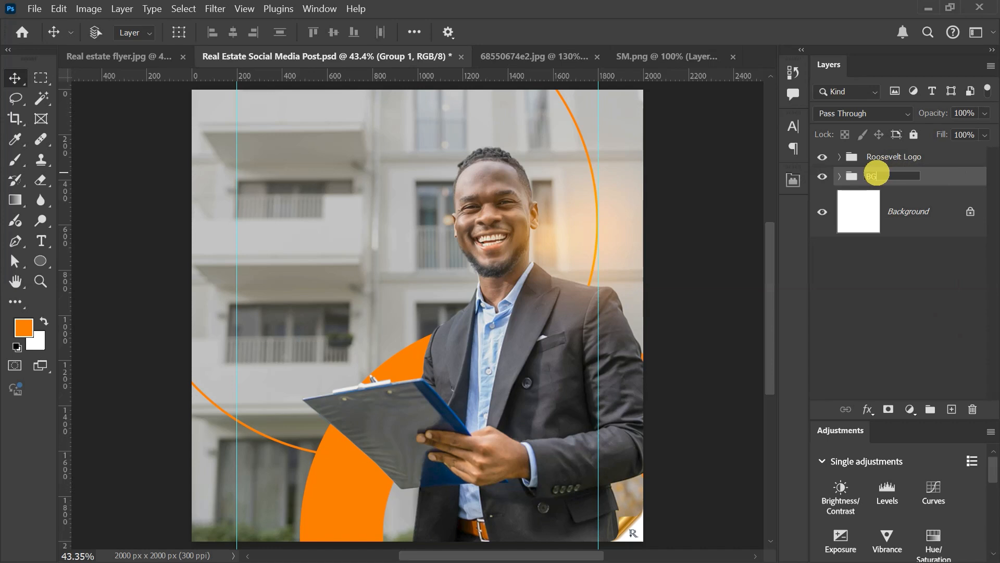
key("Return")
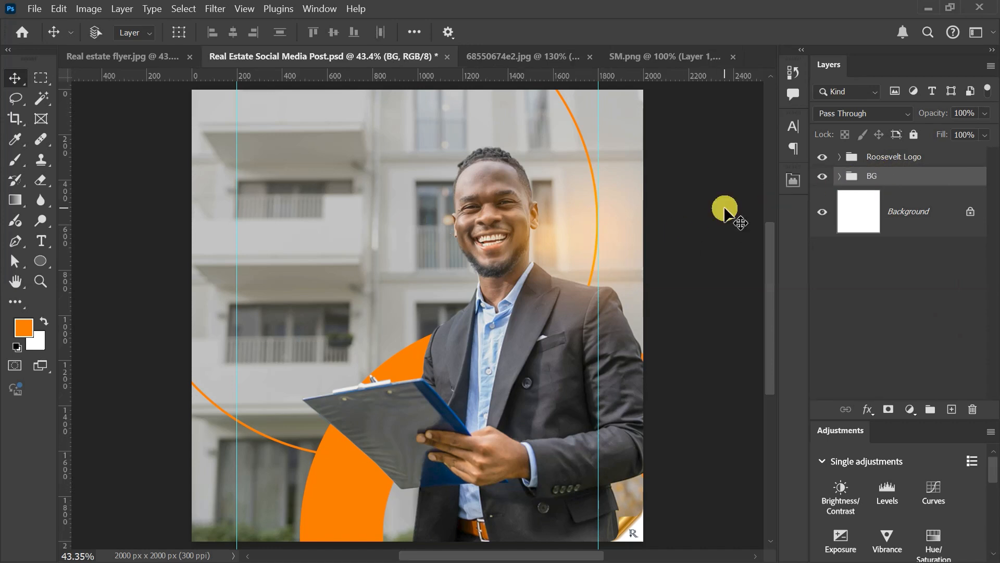
Step: Create a paragraph text box along the left guide beside the man's head and enter "Find your perfect place to call home."
left_click(40, 243)
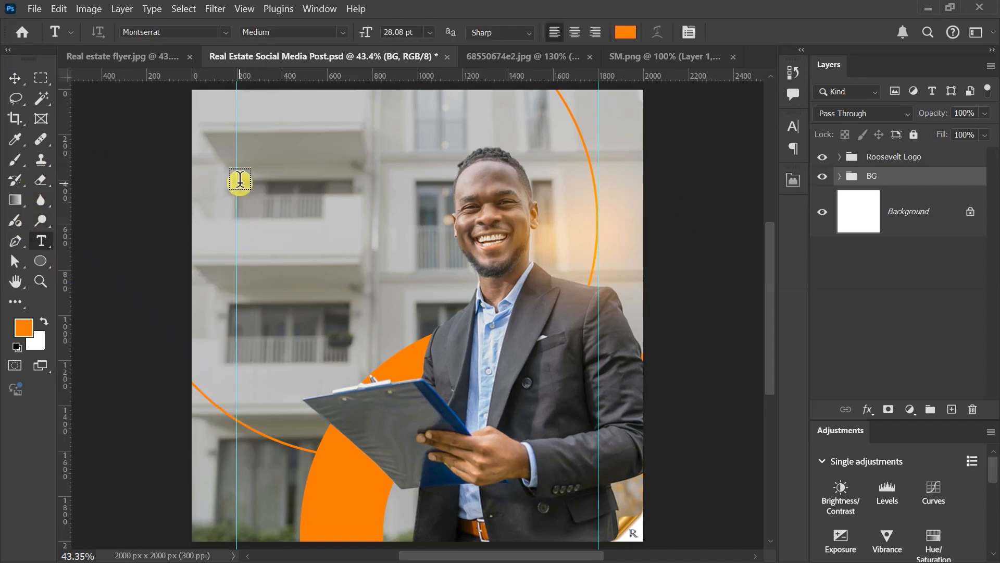
left_click_drag(238, 178, 418, 336)
left_click(298, 247)
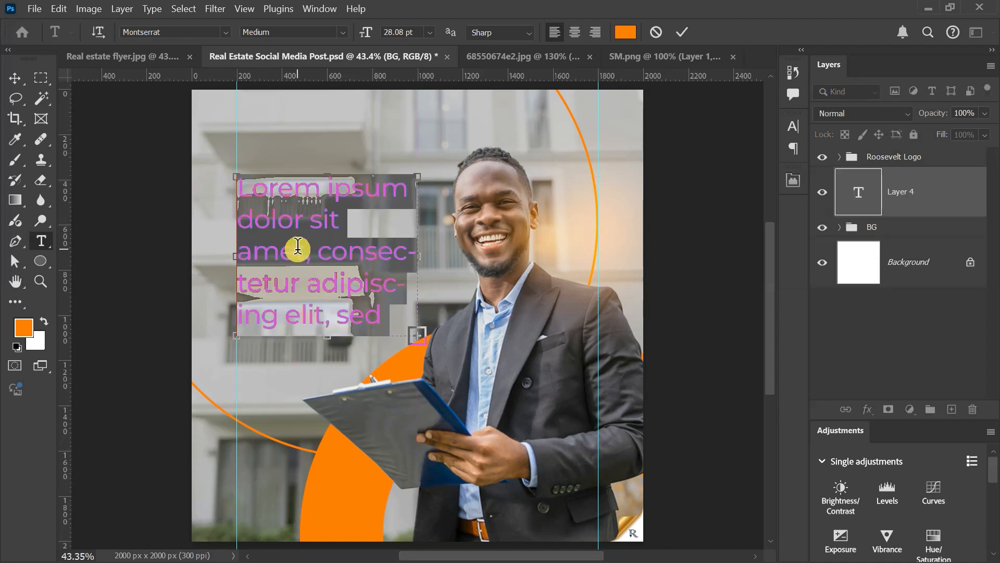
type("F")
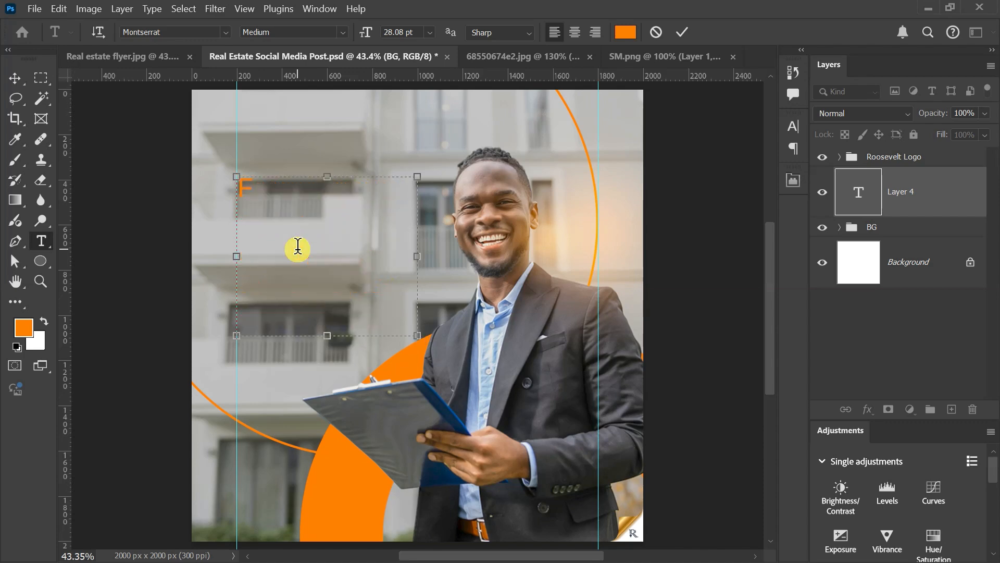
type("ind you")
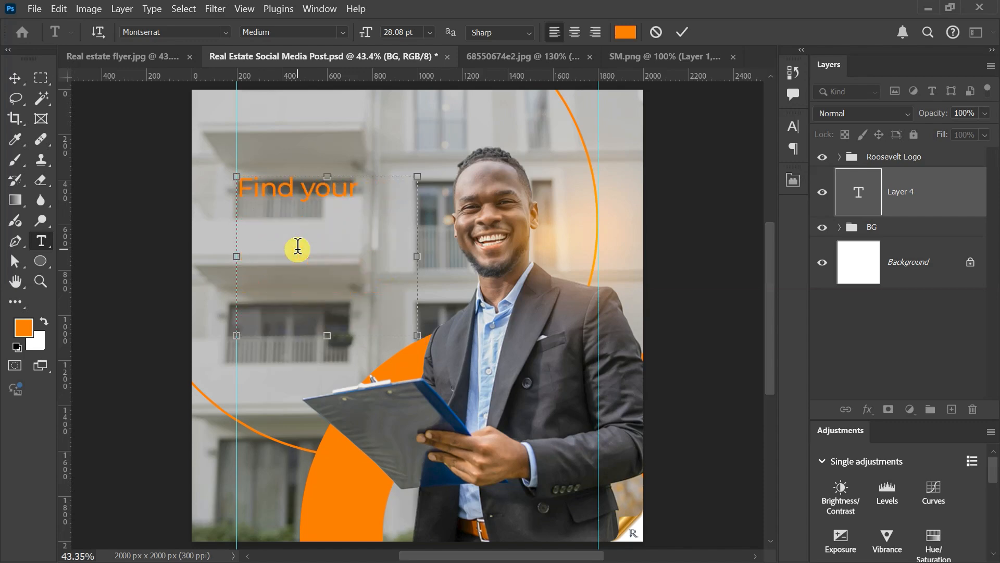
type("r perfect place")
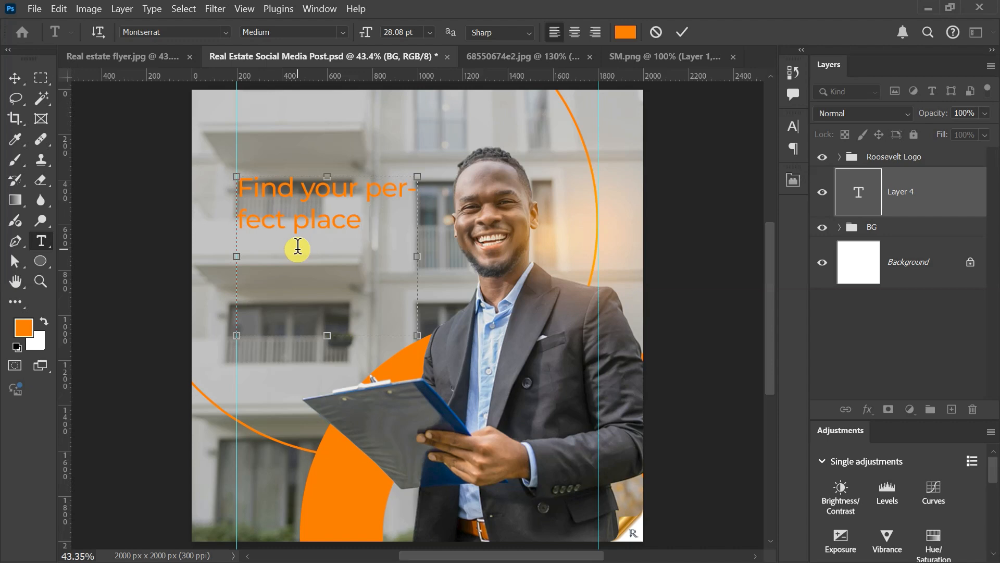
type(" to call home.")
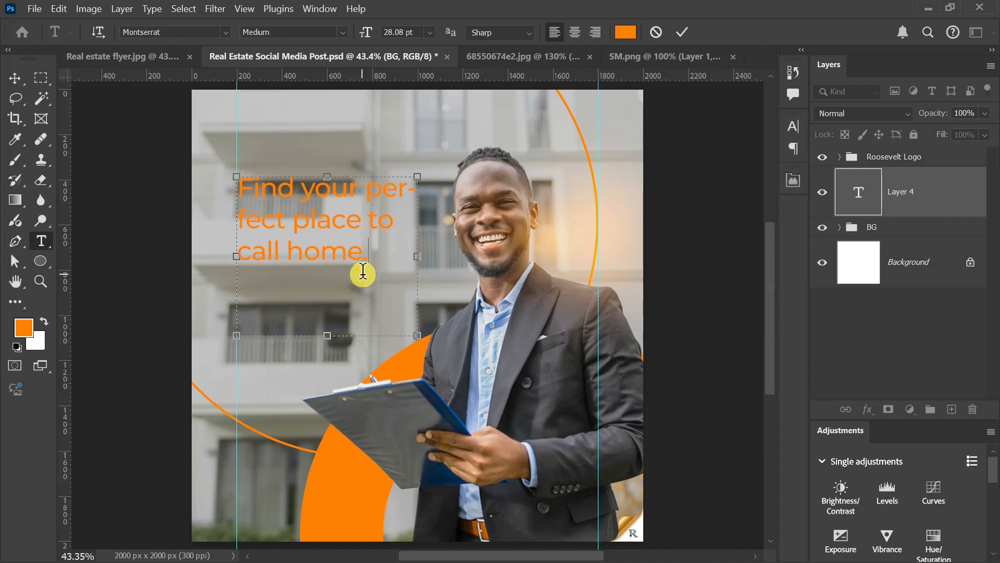
Step: Recolor the whole headline text white (ffffff) and commit the text edit
left_click_drag(367, 267, 219, 172)
left_click(627, 32)
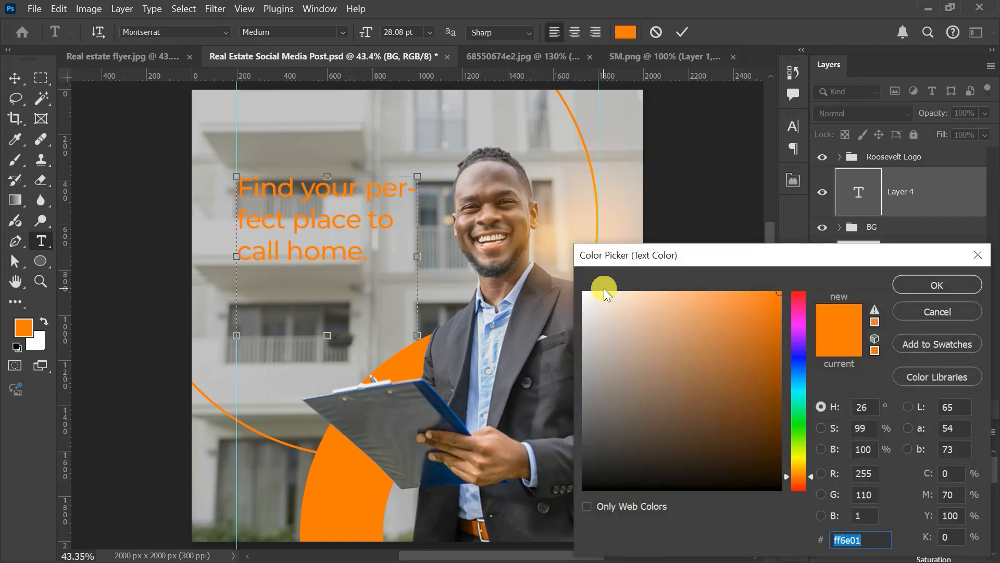
left_click(584, 293)
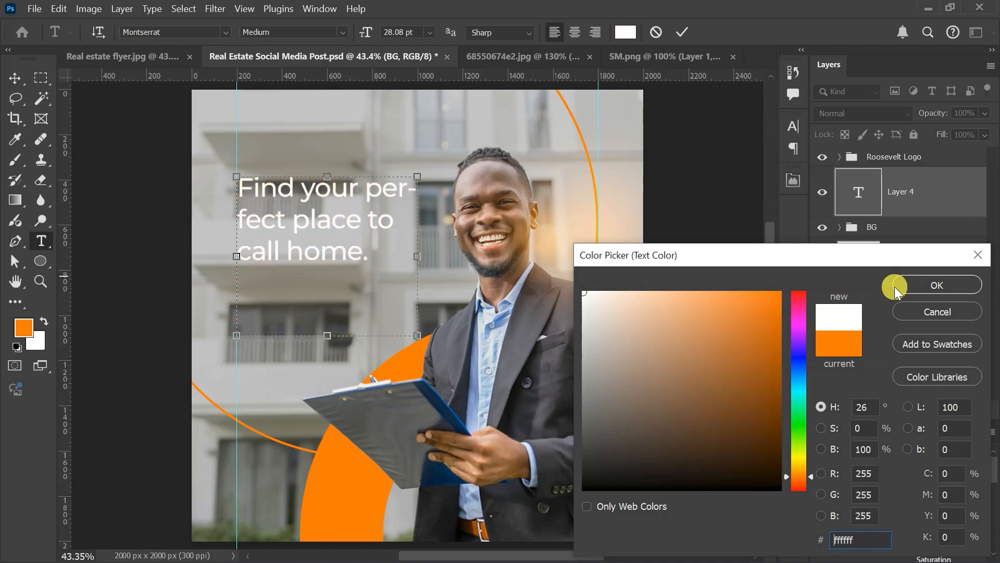
left_click(956, 280)
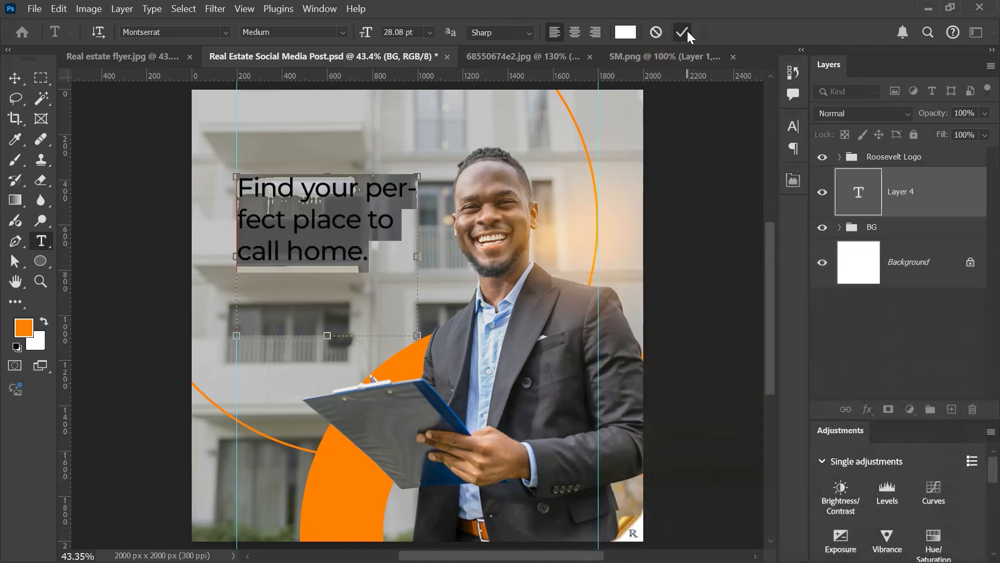
left_click(682, 32)
Step: Set the headline's Montserrat font weight to Bold and its size to 31 pt
left_click(794, 132)
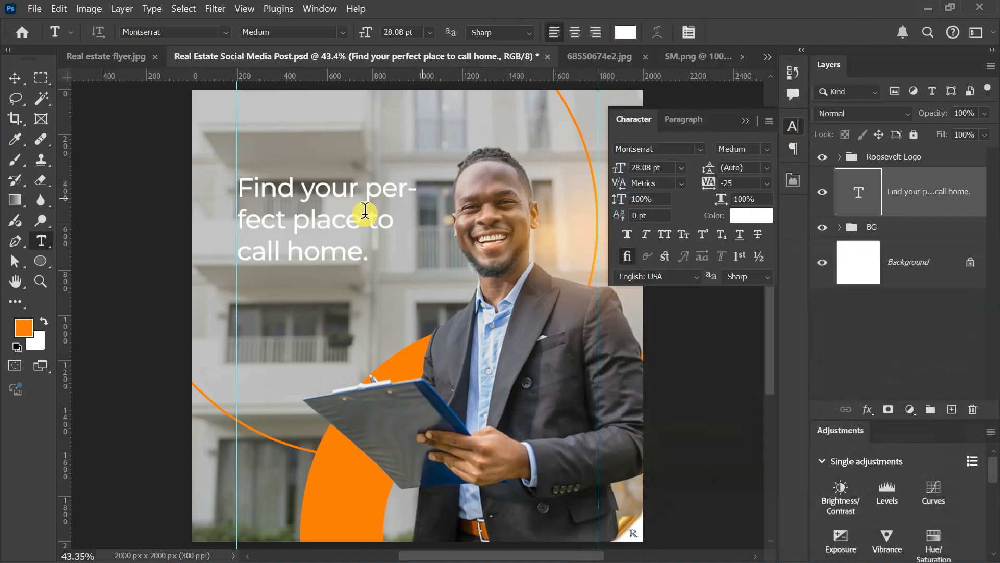
left_click(17, 72)
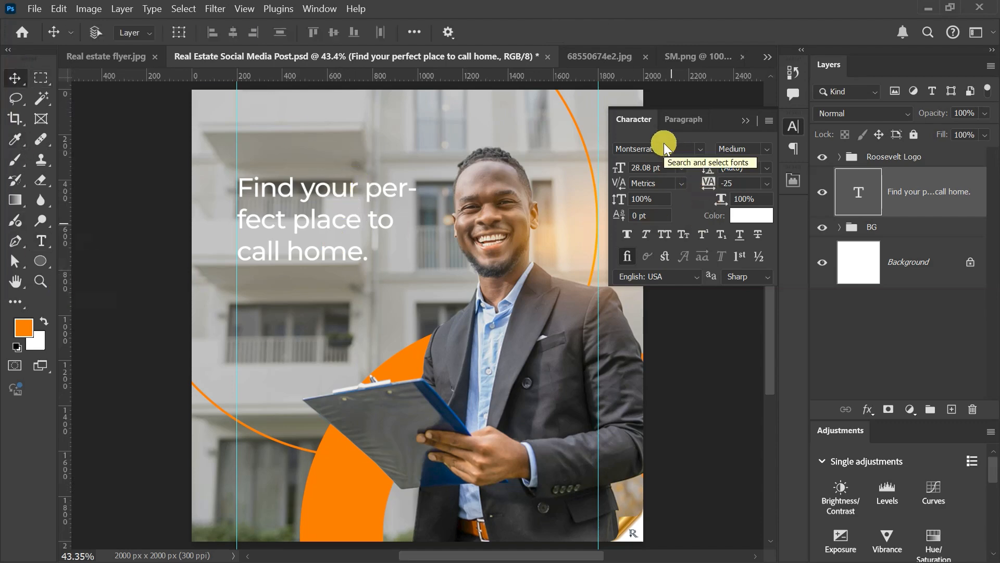
left_click(762, 150)
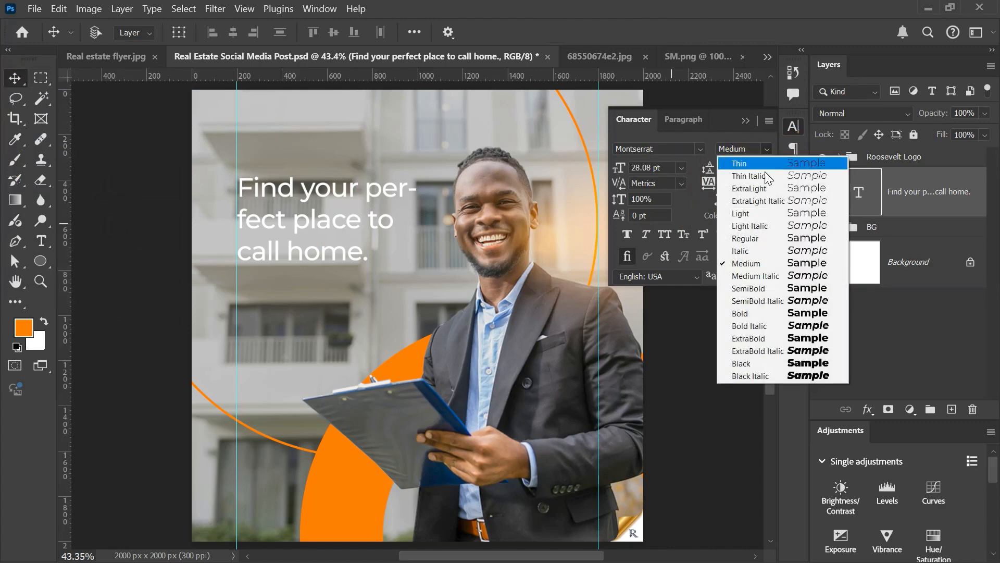
left_click(749, 312)
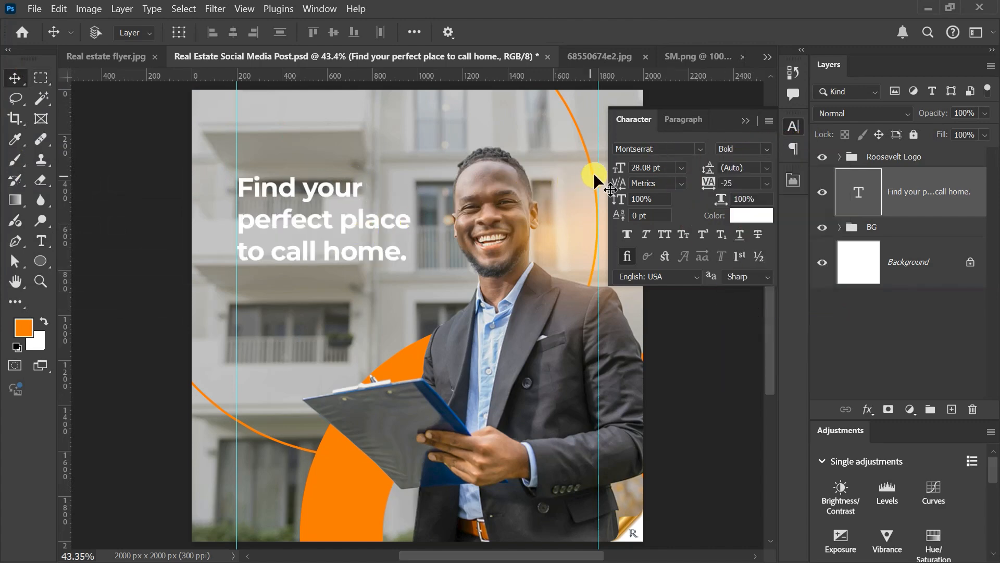
left_click(657, 167)
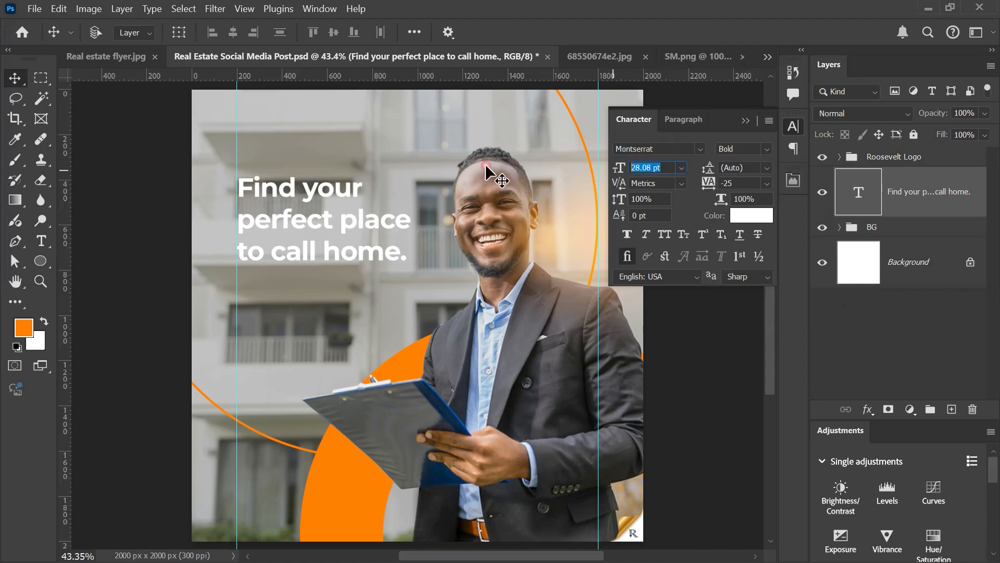
type("31")
key("Return")
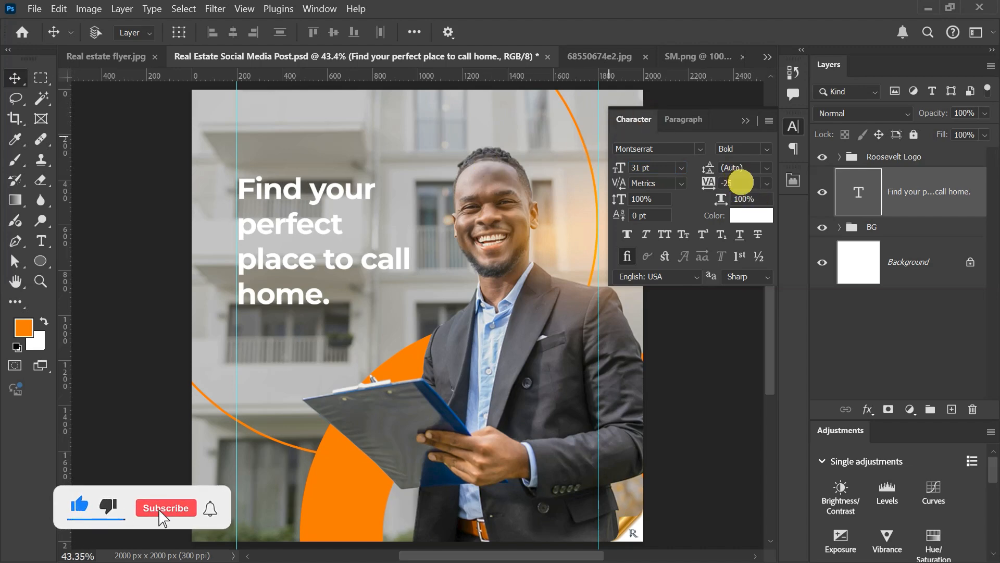
Step: Set the headline's leading to 31 pt and its tracking to -30
double_click(735, 168)
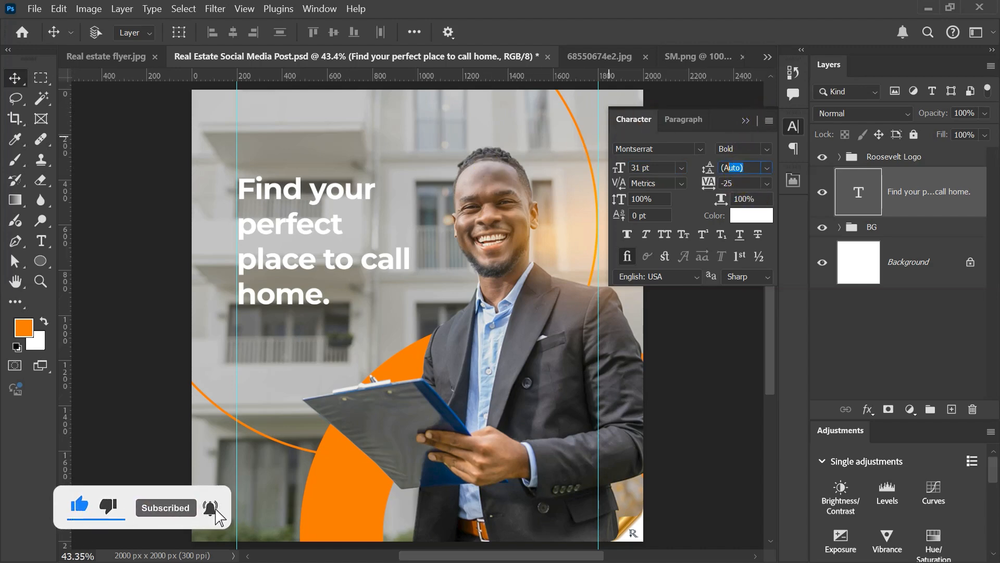
type("31")
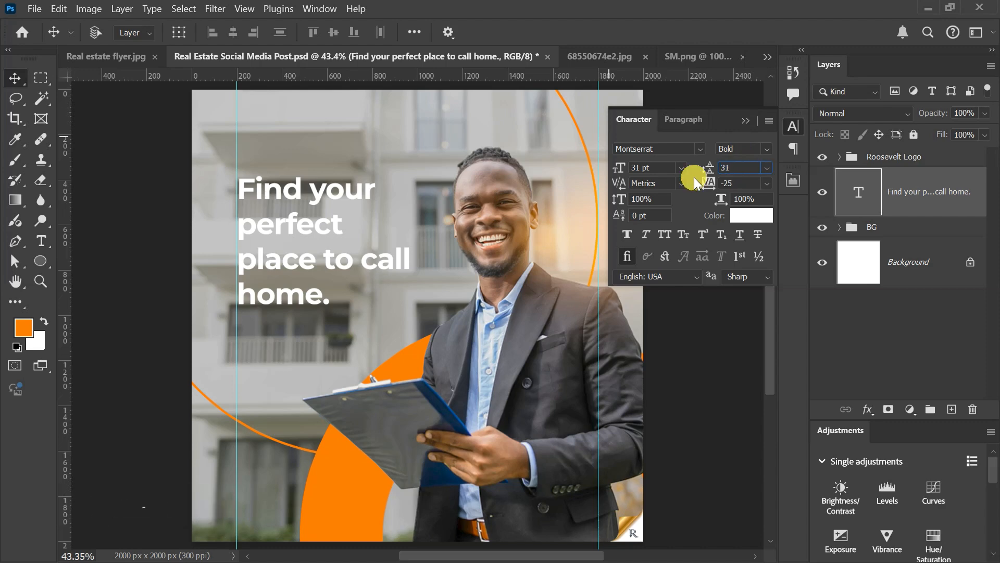
key("Return")
double_click(737, 183)
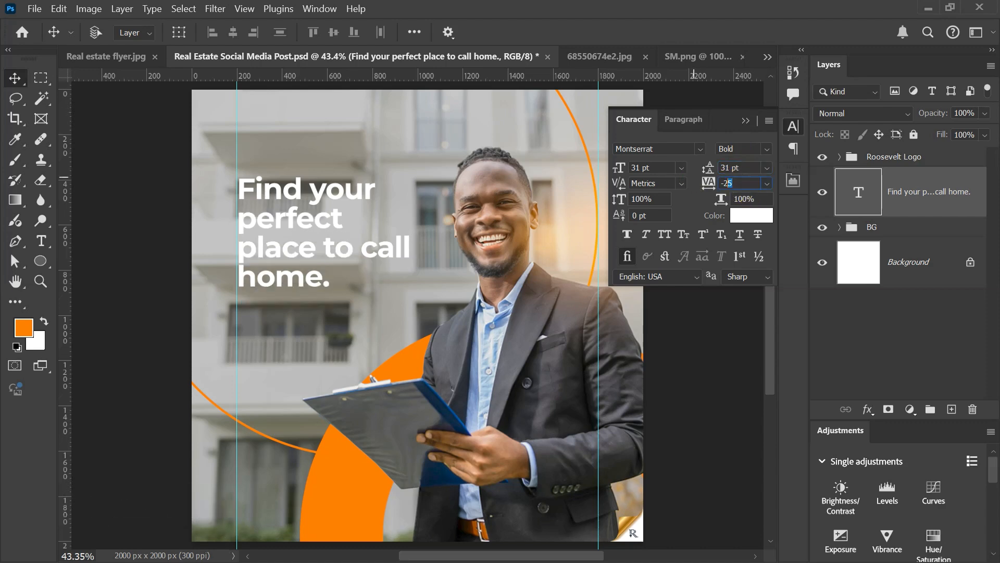
left_click(724, 183)
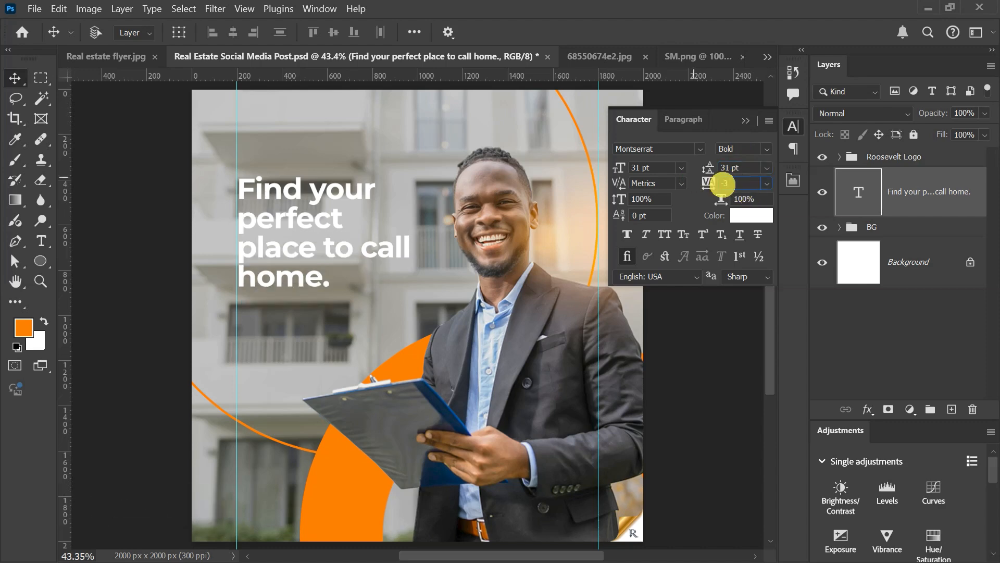
type("-30")
key("Return")
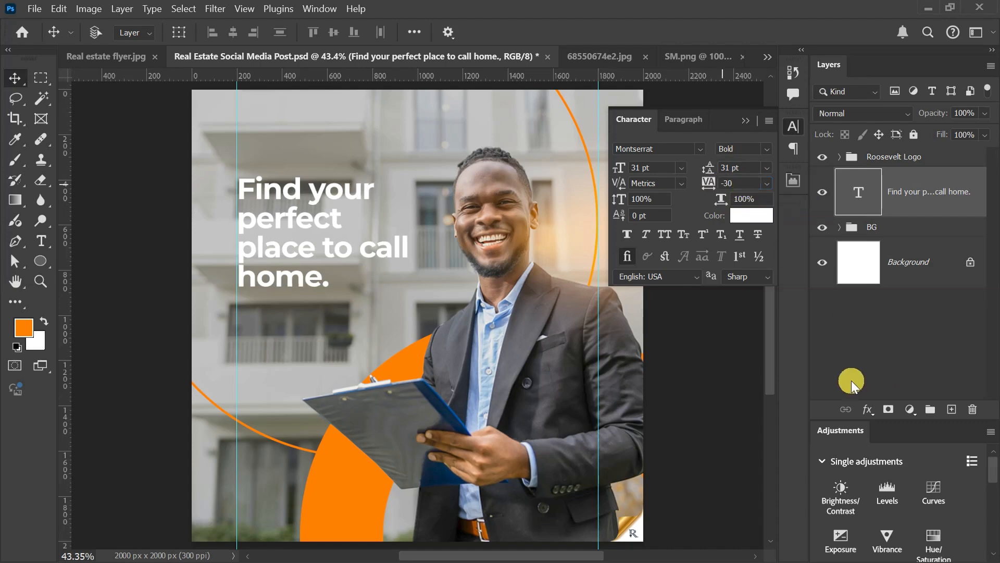
Step: Recolor the headline's final period with the orange circle's color (ff6e01) and shorten the text box to fit the four lines
double_click(291, 276)
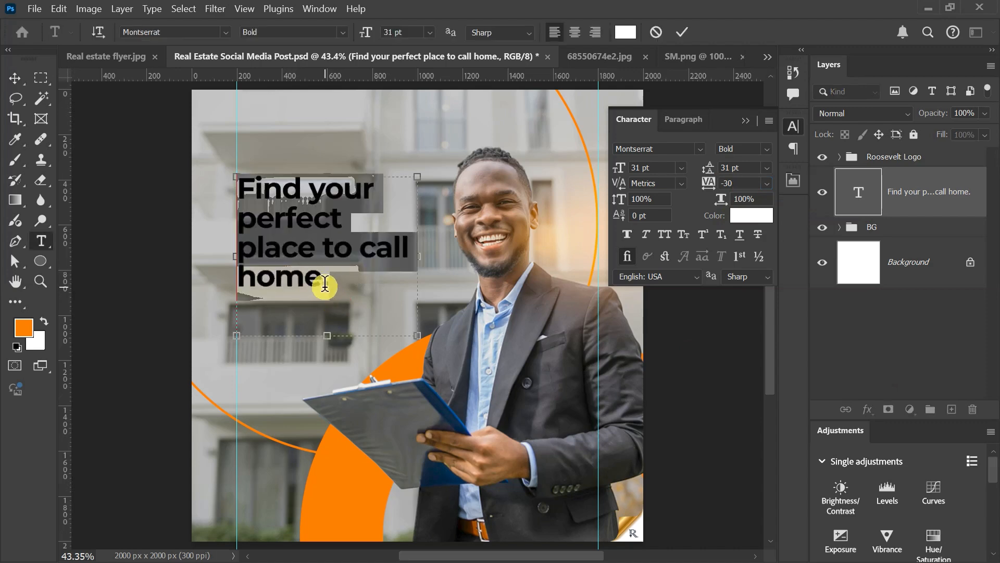
left_click(323, 283)
left_click_drag(324, 281, 333, 282)
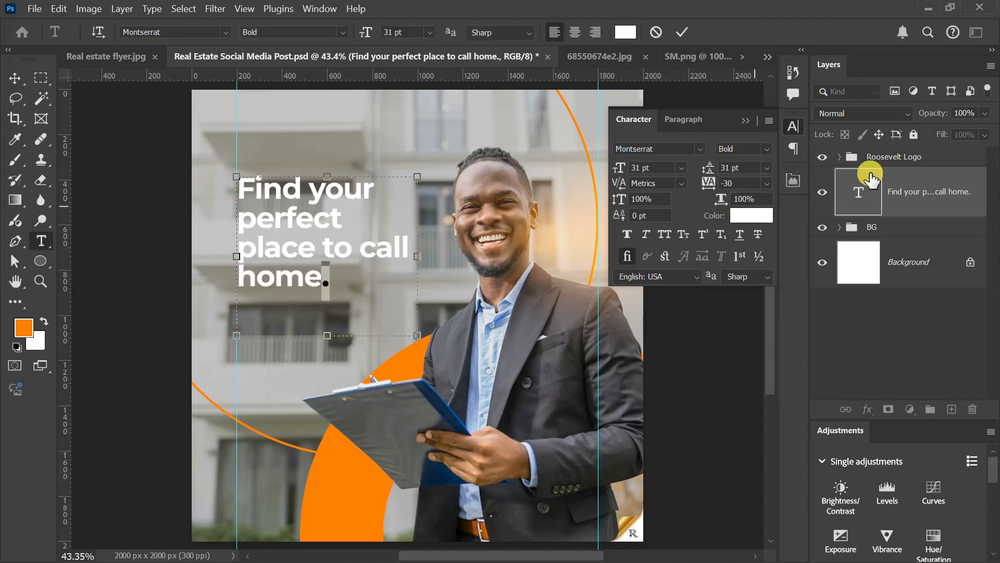
left_click(749, 215)
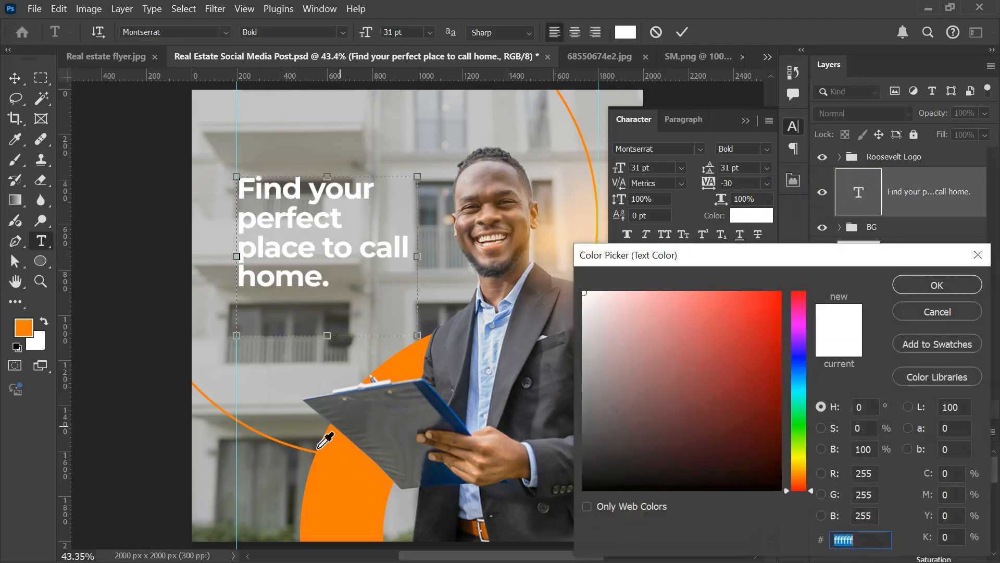
left_click(333, 492)
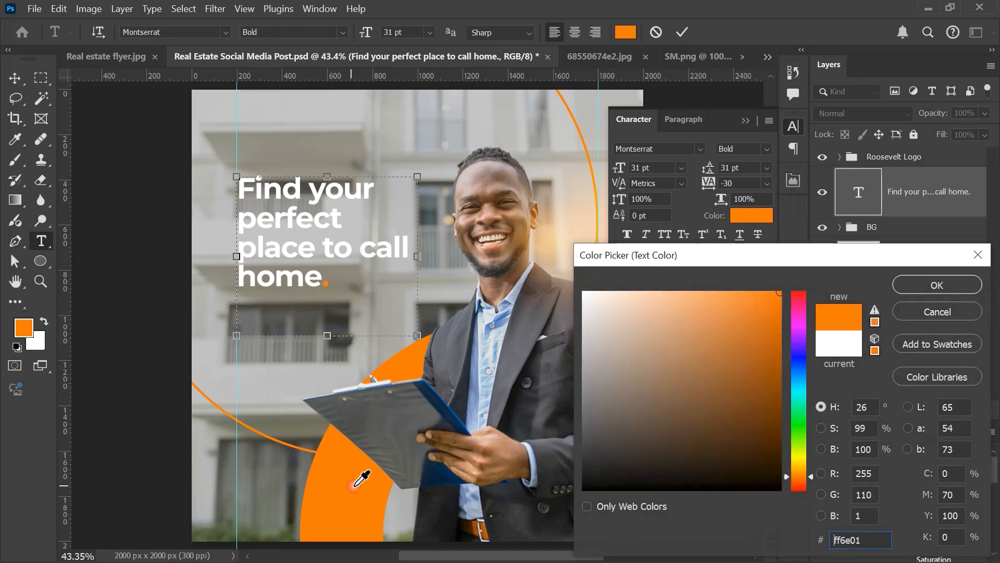
left_click(937, 284)
left_click_drag(328, 335, 331, 284)
left_click(682, 32)
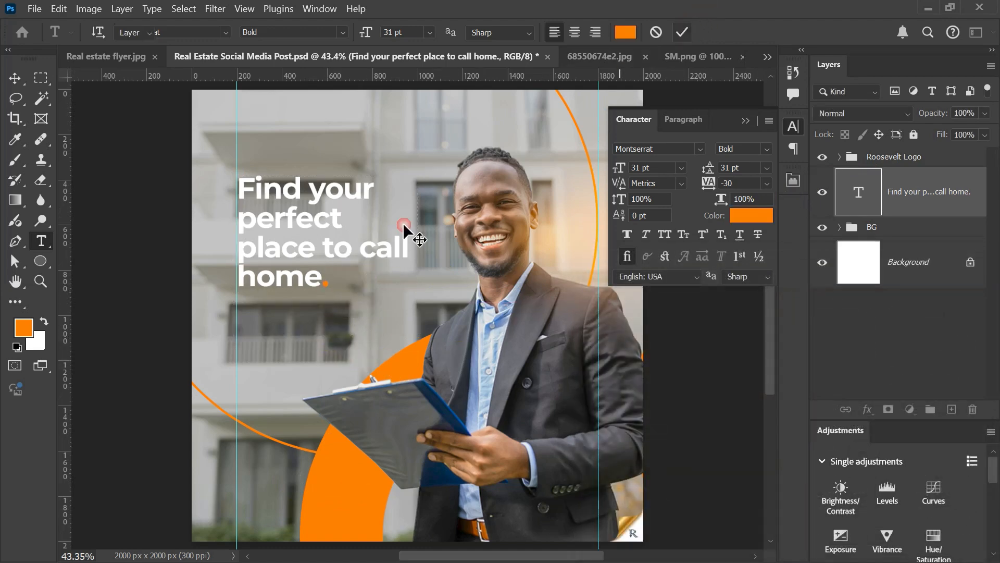
Step: Nudge the headline text slightly left to line its letters up with the left guide
key("v")
scroll(346, 280, "down", 6)
scroll(346, 280, "up", 7)
scroll(345, 281, "down", 1)
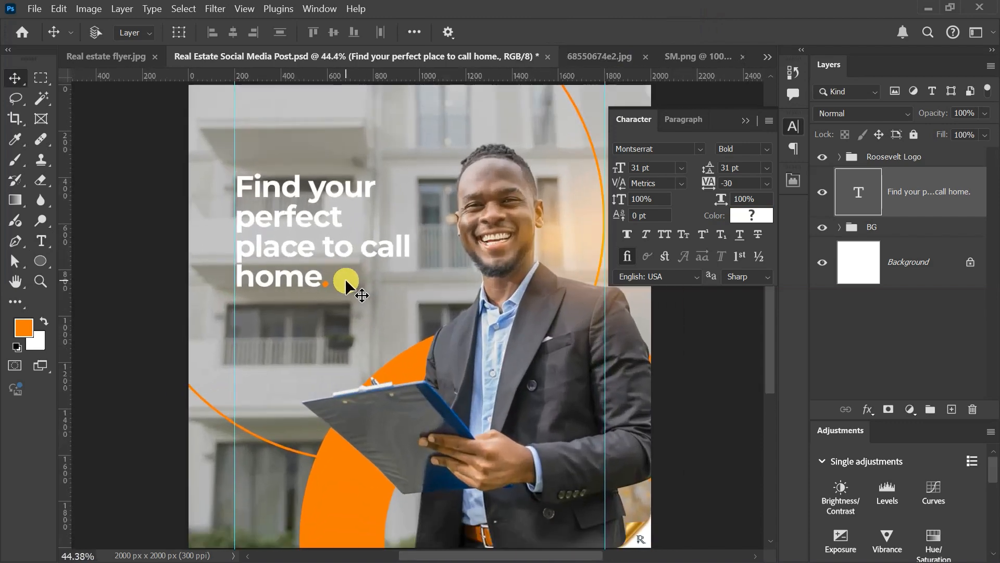
scroll(345, 278, "down", 1)
key("shift+Left")
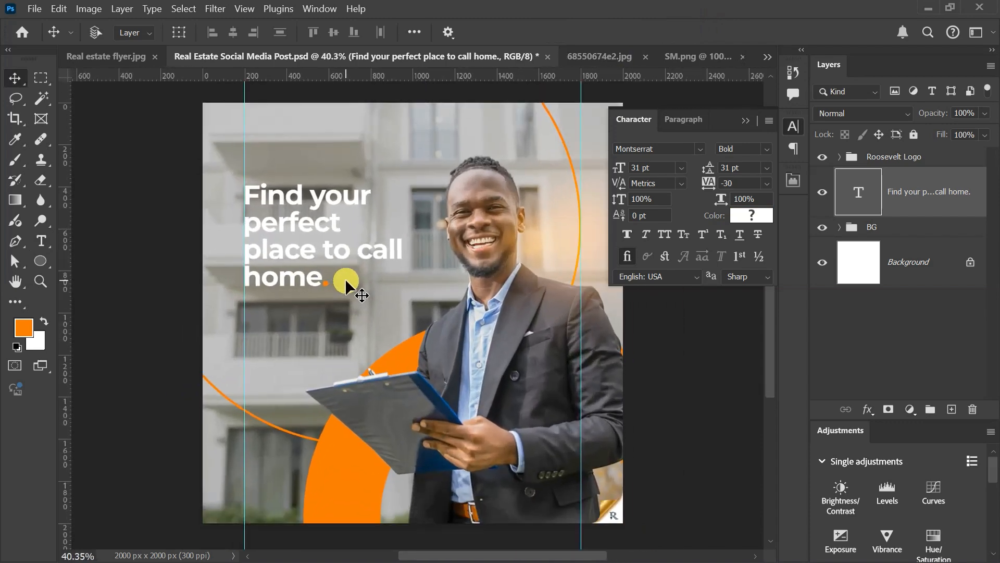
key("shift+Left")
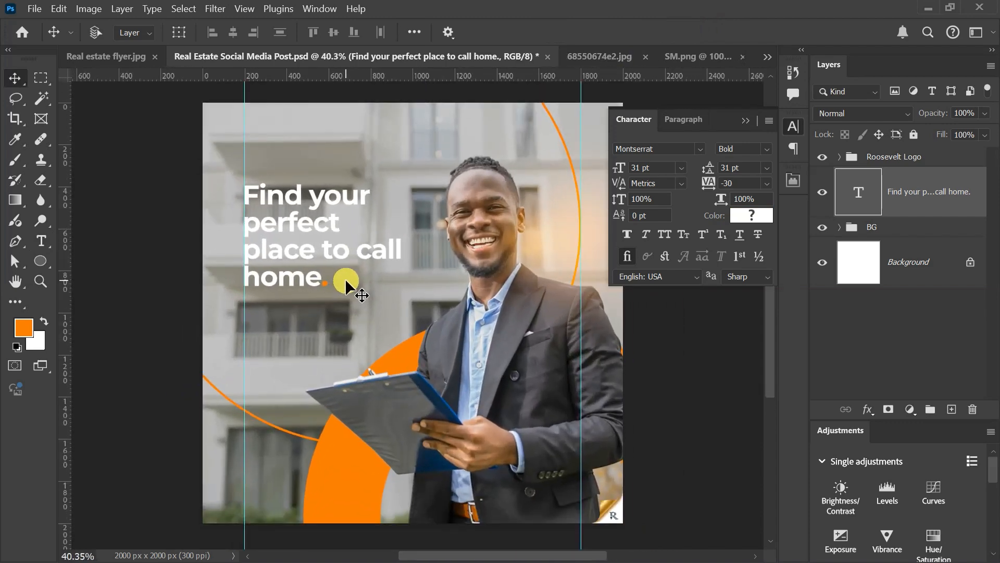
Step: Scale the headline text box to 108% with Free Transform, keeping its upper-left corner in place
key("ctrl+t")
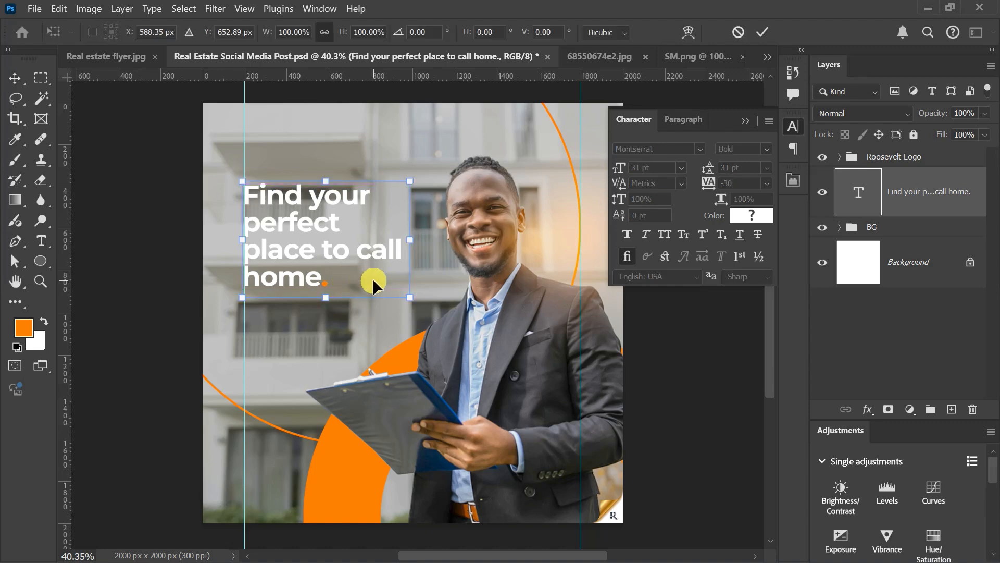
left_click_drag(411, 298, 423, 307)
left_click(765, 29)
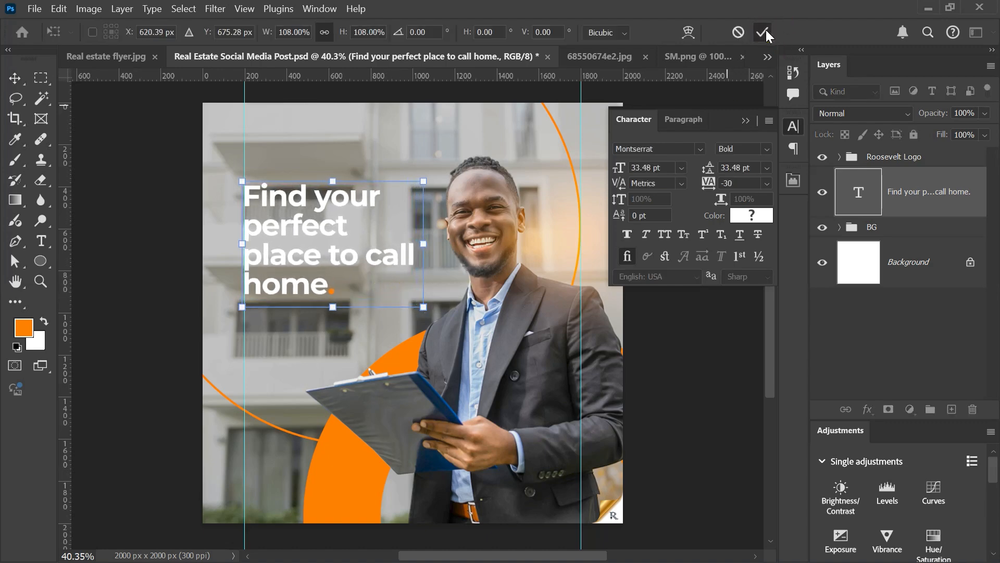
Step: Move the headline text straight down along the left guide so that it starts about level with the man's eyes
left_click(282, 263)
left_click_drag(273, 220, 271, 237)
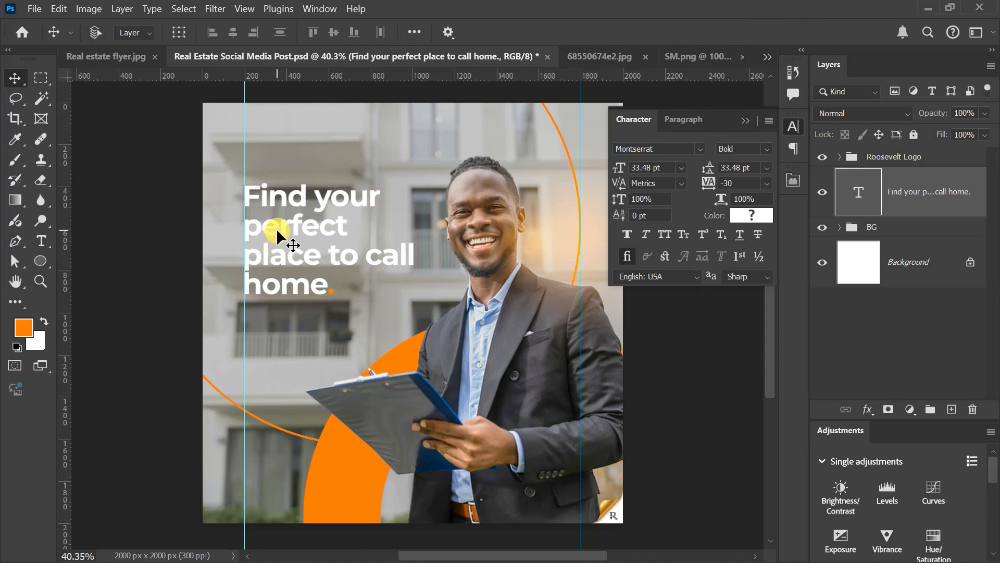
key("Down")
key("Down")
key("shift+Down")
key("shift+Down")
key("shift+Down")
key("shift+Down")
key("shift+Down")
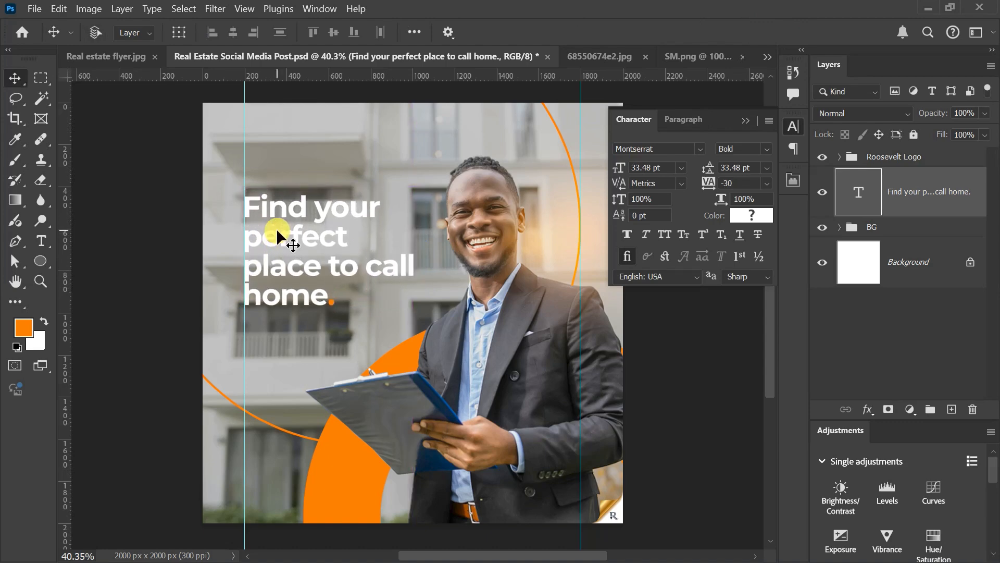
key("shift+Down")
key("shift+Down")
key("shift+Down")
key("shift+Down")
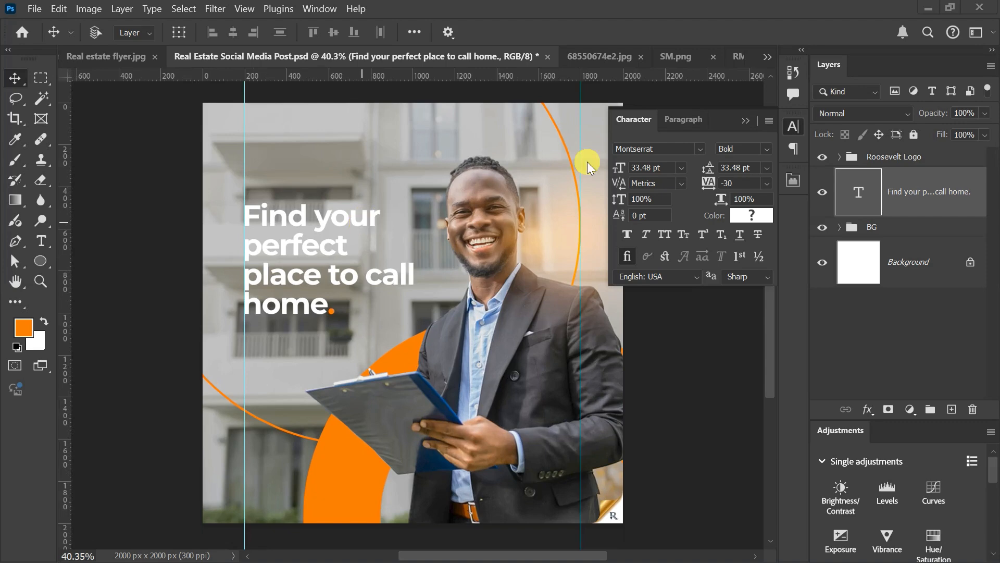
Step: View the logo document RM Logo (2).png and return to the Real Estate Social Media Post document
left_click(737, 57)
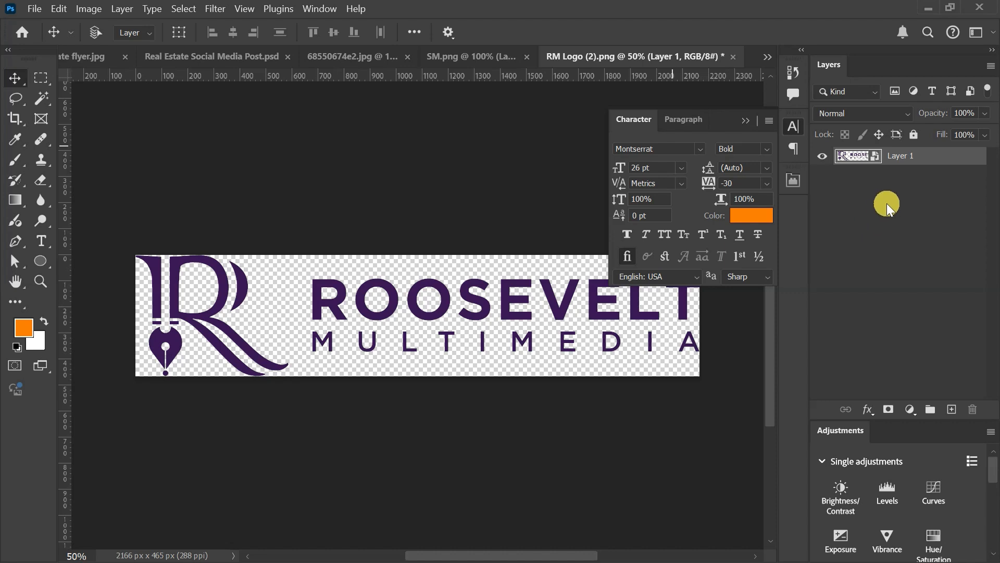
left_click(225, 56)
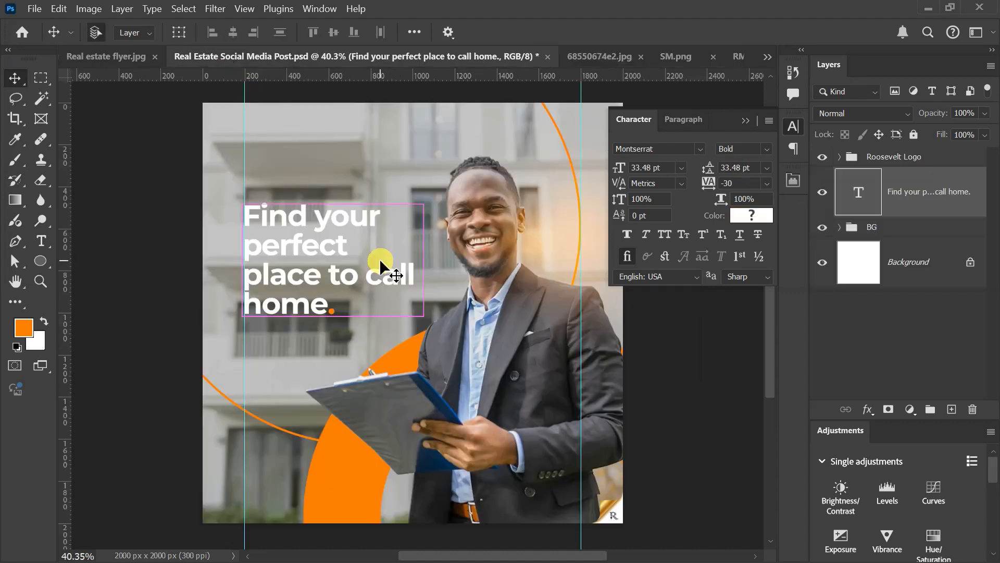
Step: Paste the Roosevelt Multimedia logo, scale it down with Free Transform and place it above the headline along the left guide
key("ctrl+v")
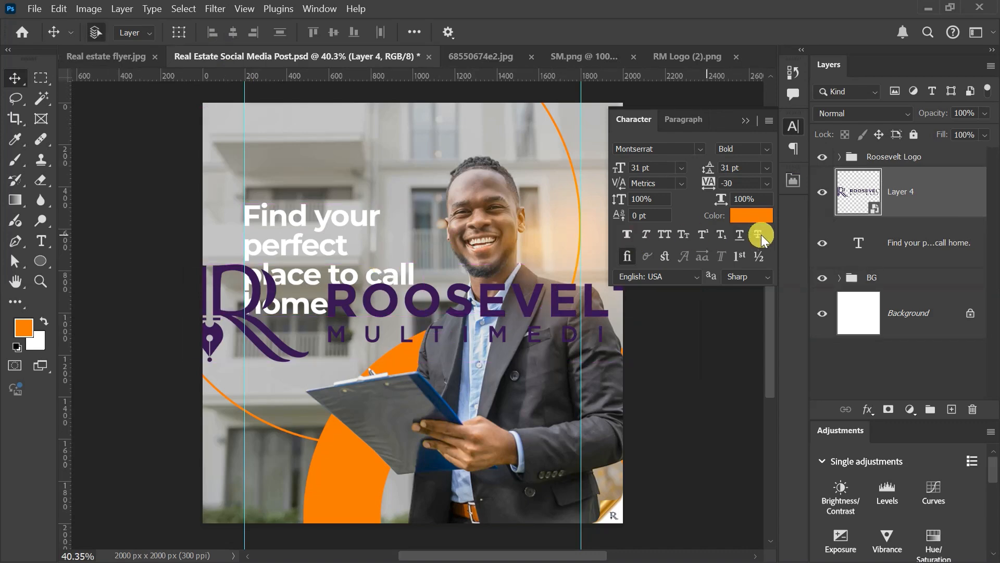
key("ctrl+t")
left_click_drag(646, 312, 324, 157)
key("Return")
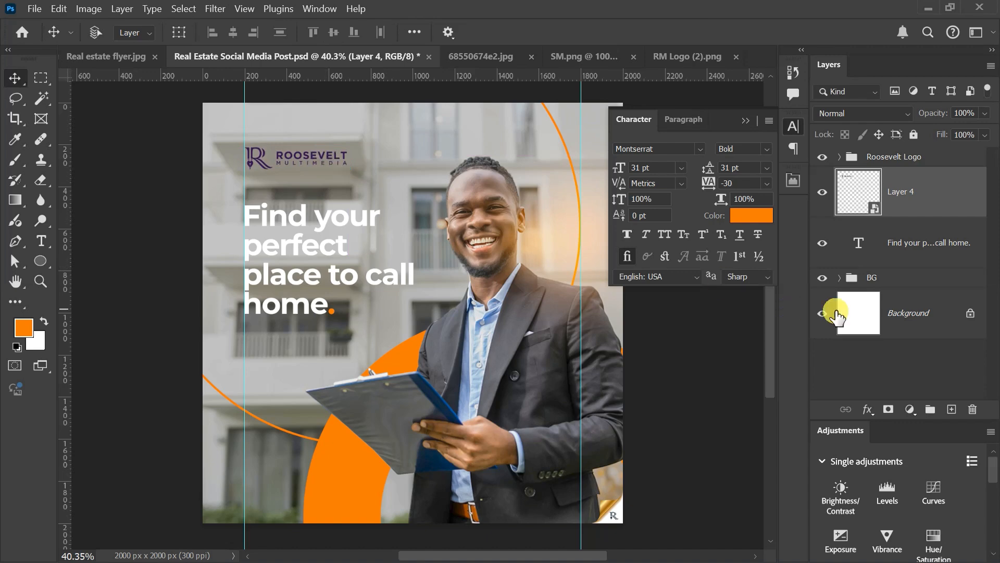
Step: Apply a white Color Overlay at 100% opacity to the logo layer and collapse its effects list
left_click(870, 409)
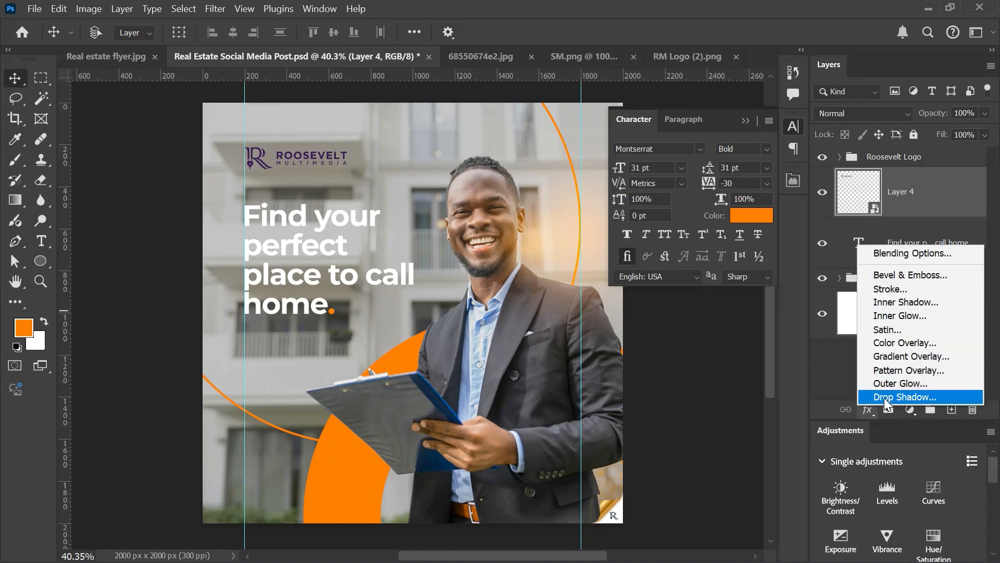
left_click(905, 343)
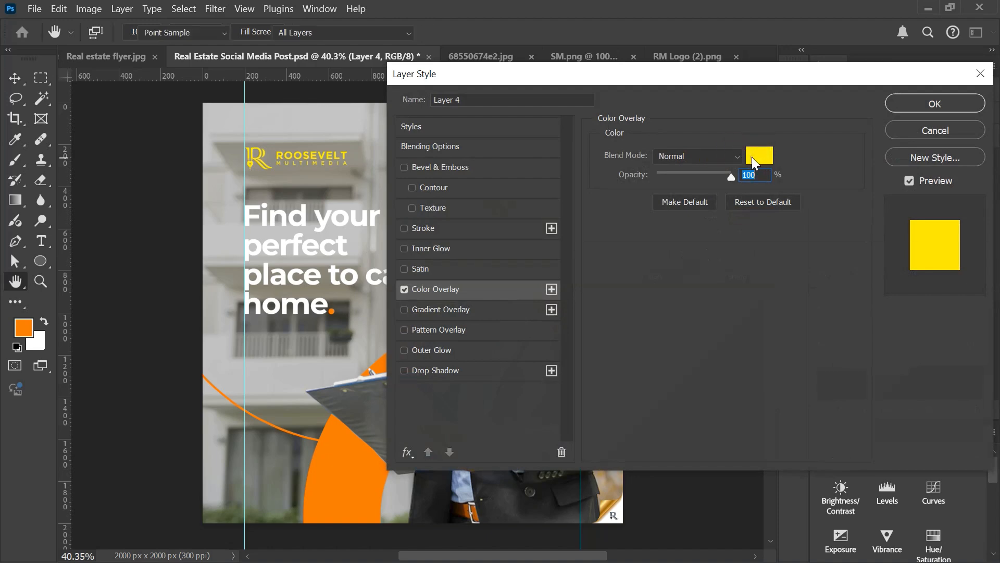
left_click(759, 155)
left_click(593, 292)
left_click(907, 283)
left_click(934, 103)
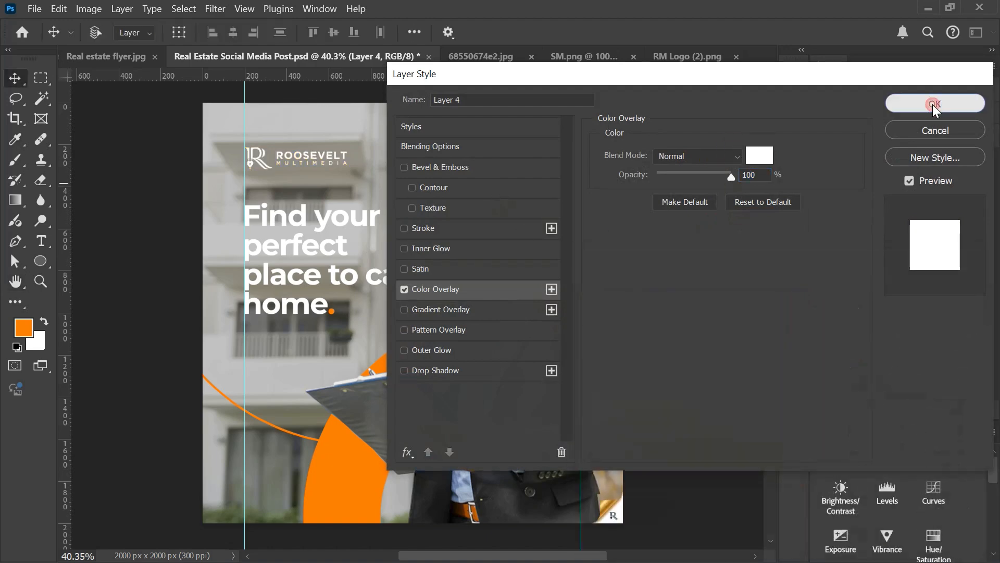
left_click(983, 193)
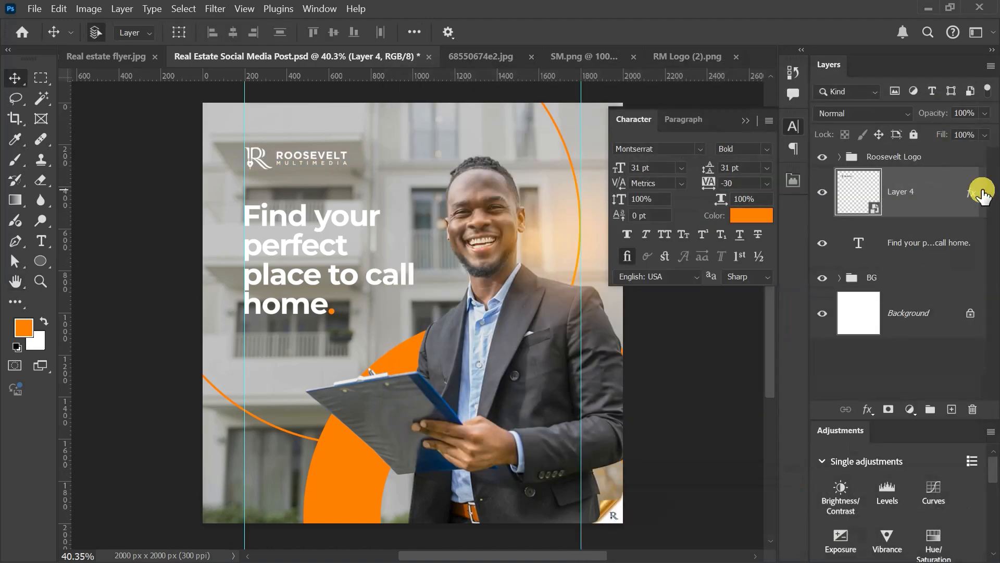
Step: Group the logo layer, name the group Logo and collapse it
key("ctrl+g")
double_click(880, 176)
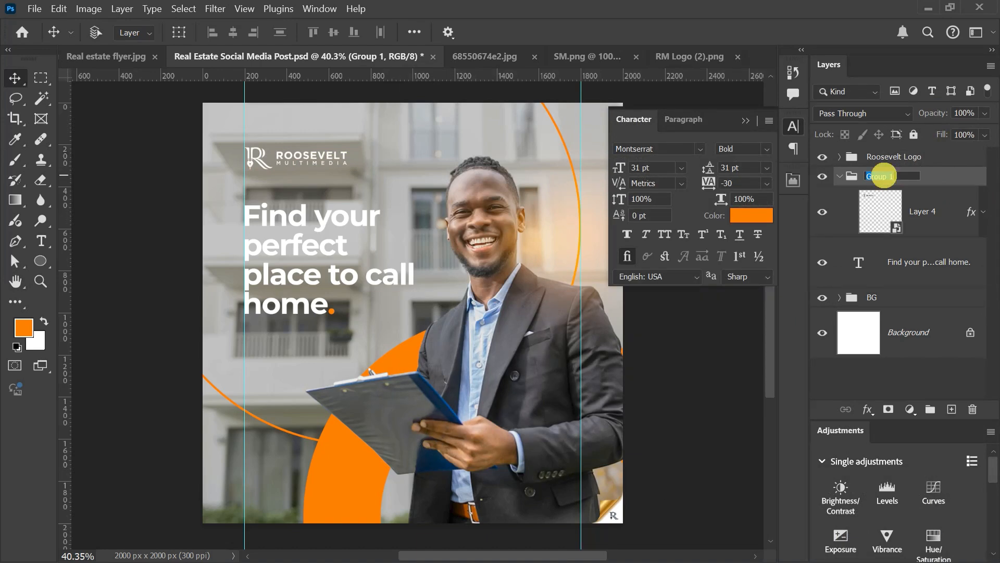
type("Logo")
key("Return")
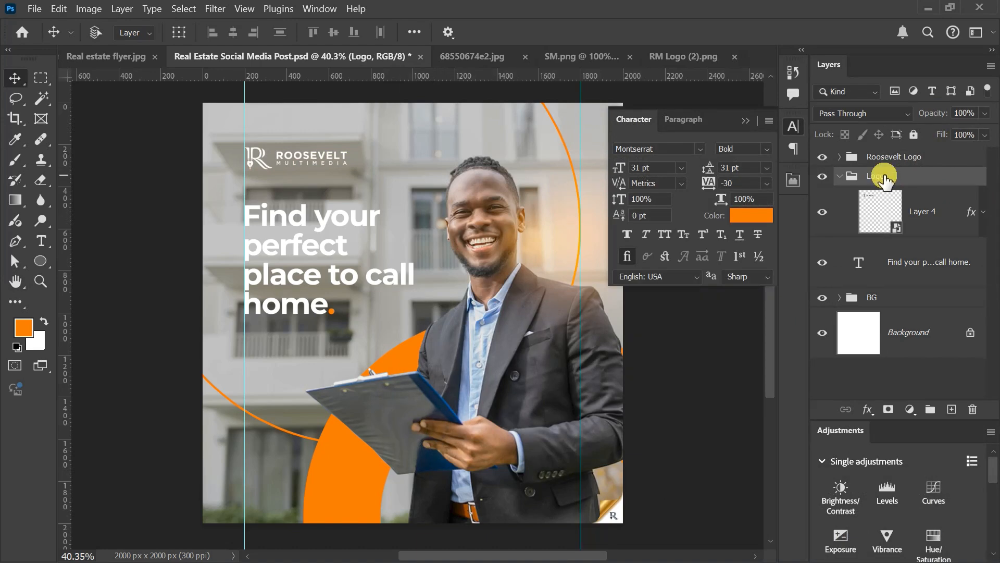
left_click(839, 176)
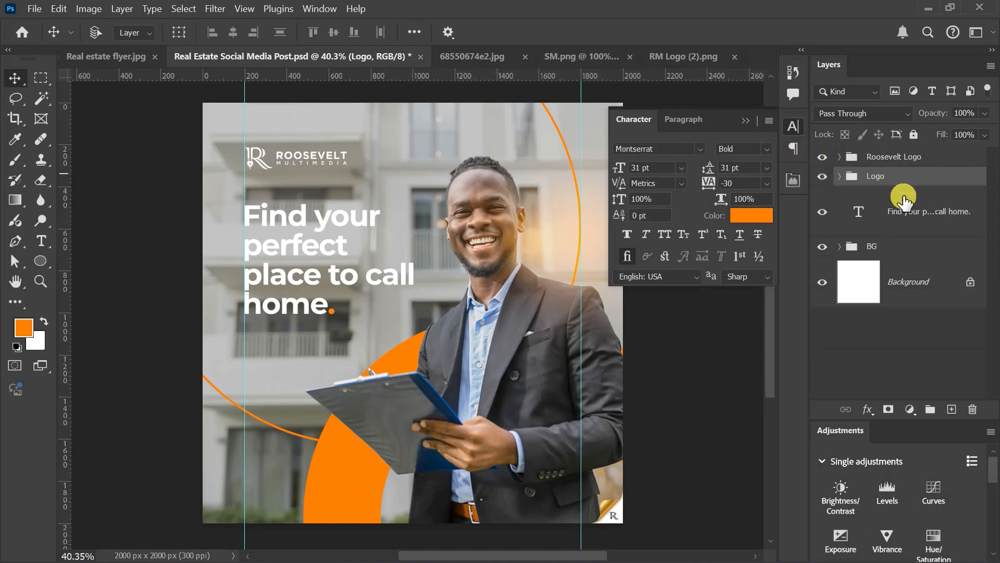
Step: Bring the social media handle graphic from SM.png in above the headline layer and place it near the canvas bottom at the left guide
left_click(916, 224)
scroll(382, 168, "down", 5)
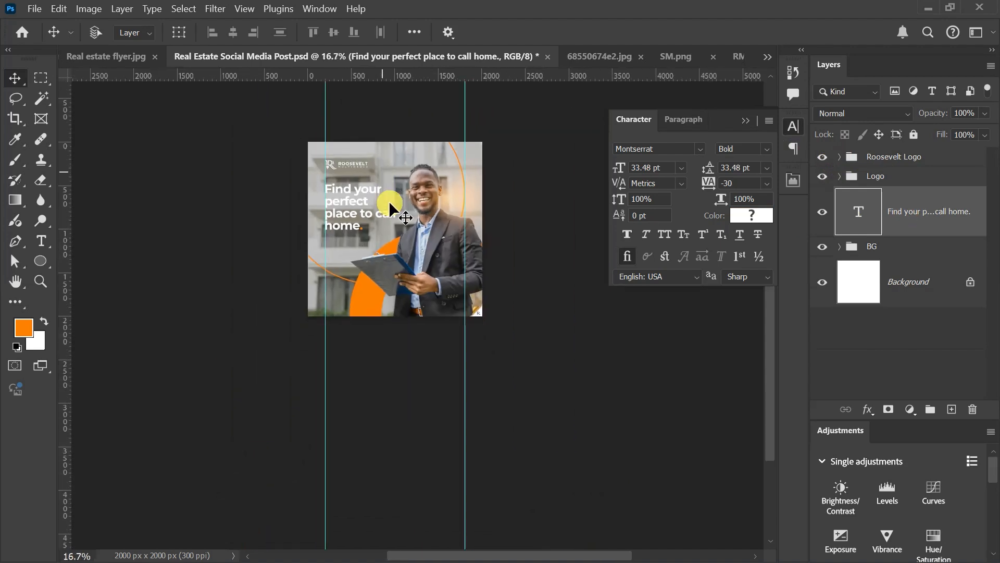
scroll(389, 201, "up", 5)
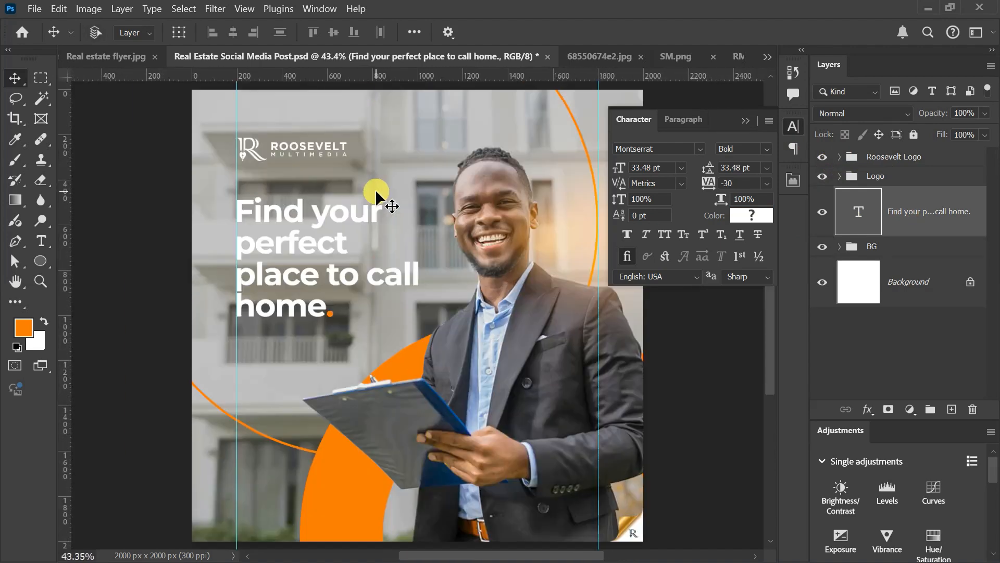
left_click(692, 52)
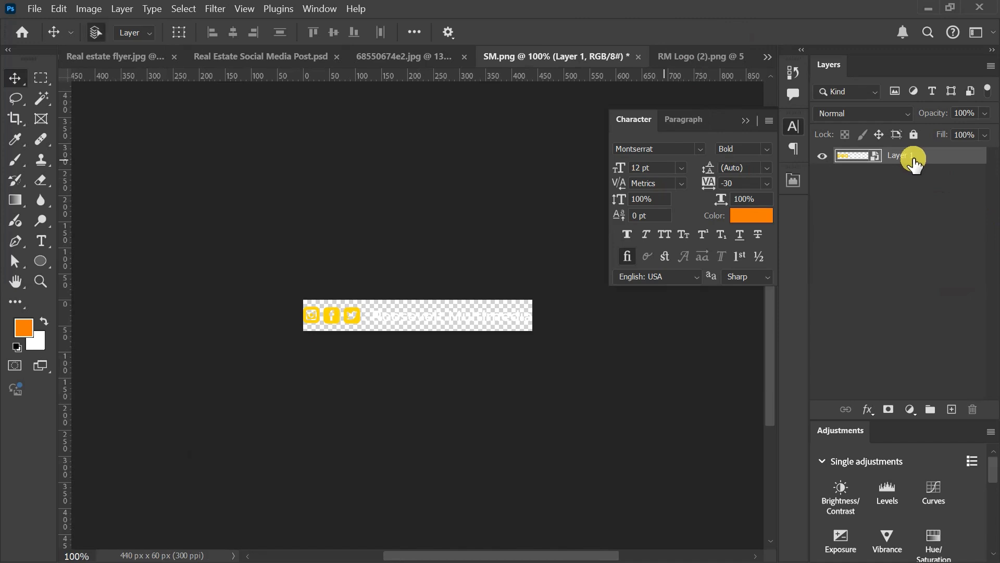
left_click(264, 55)
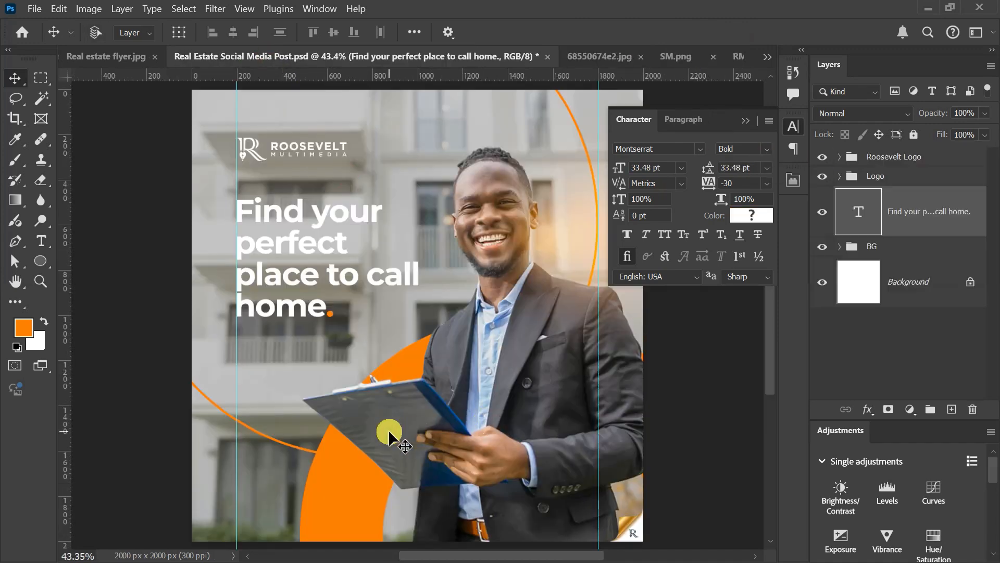
key("ctrl+v")
left_click_drag(389, 431, 248, 502)
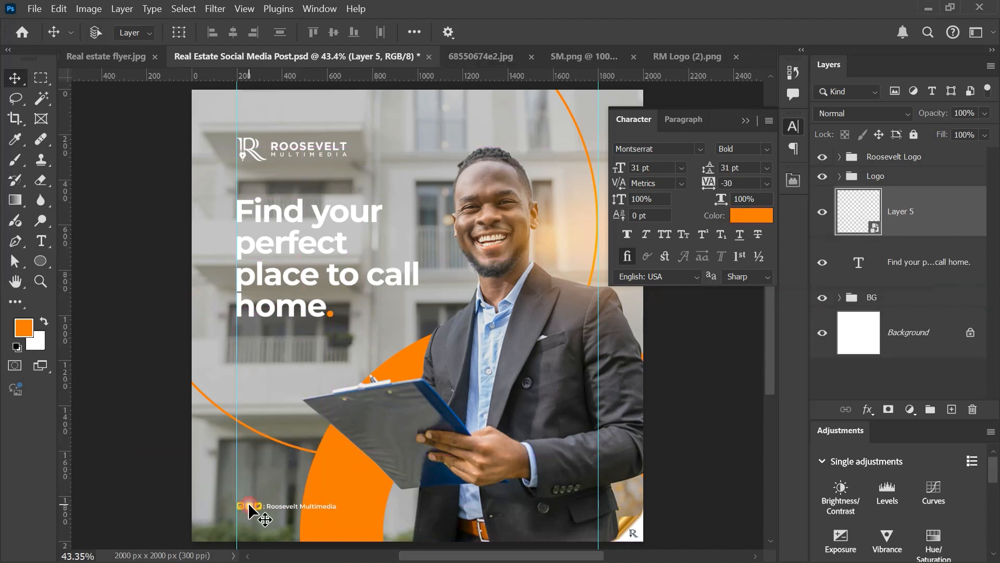
Step: Scale the social media handle graphic to about 186% with Free Transform, keeping its left edge on the guide
key("ctrl+t")
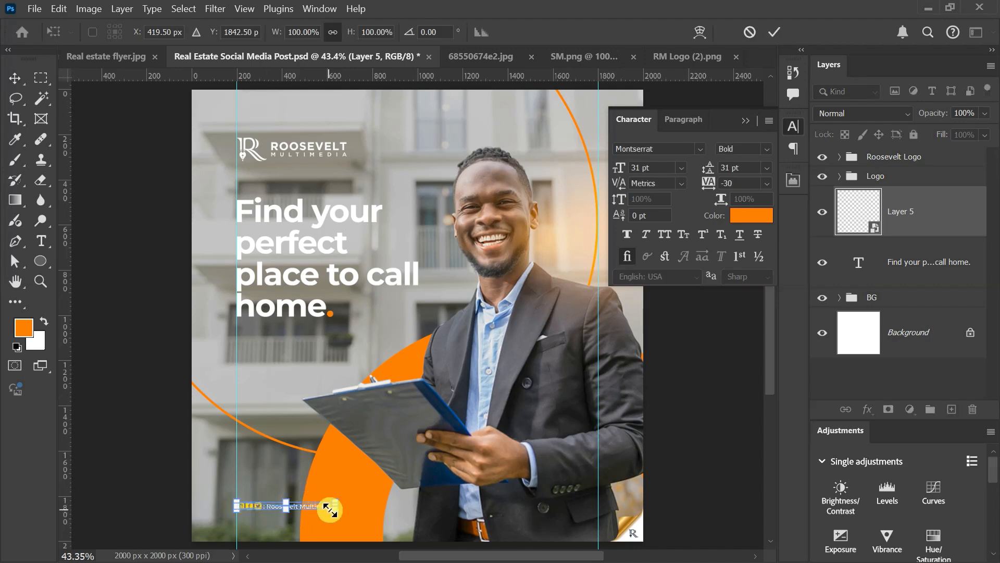
left_click_drag(336, 510, 427, 534)
key("Return")
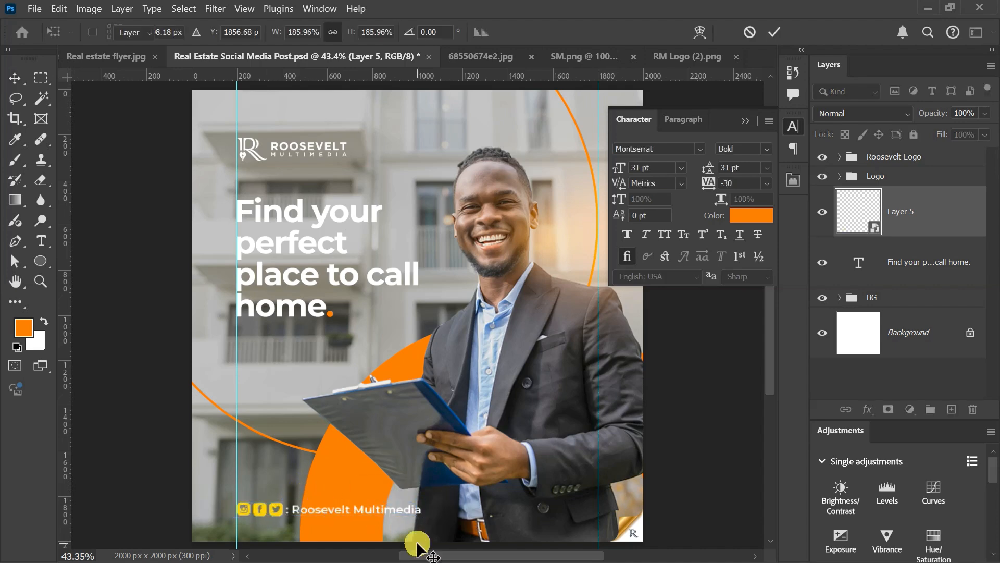
Step: Nudge the social media handle graphic slightly down along the left guide
scroll(475, 475, "down", 3)
scroll(474, 471, "up", 3)
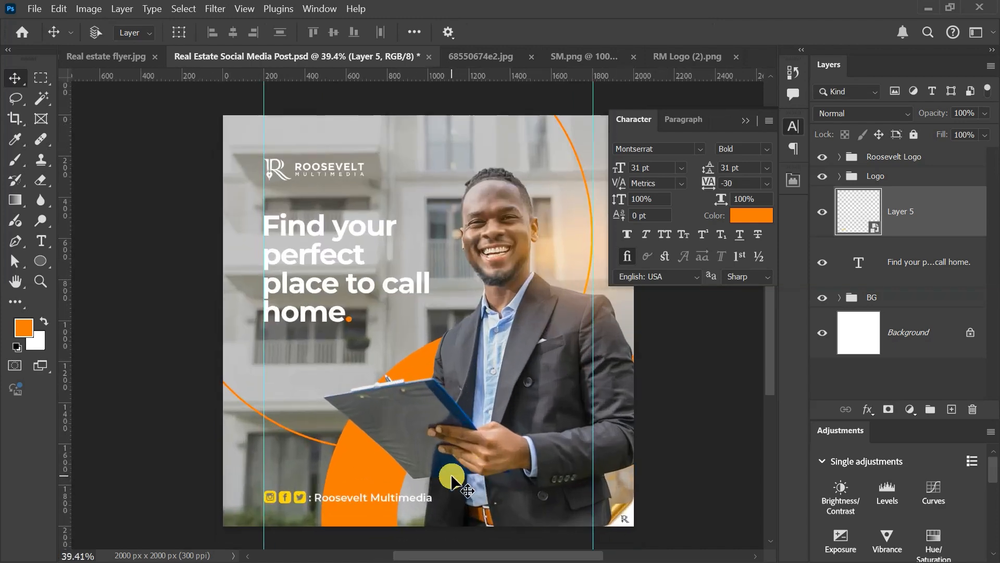
key("Down")
key("Down")
key("Down")
key("Down")
key("Down")
key("Down")
key("Down")
key("Down")
key("Down")
key("Down")
key("Down")
key("Down")
key("Down")
key("Down")
key("Down")
key("Down")
key("Down")
key("Down")
key("Down")
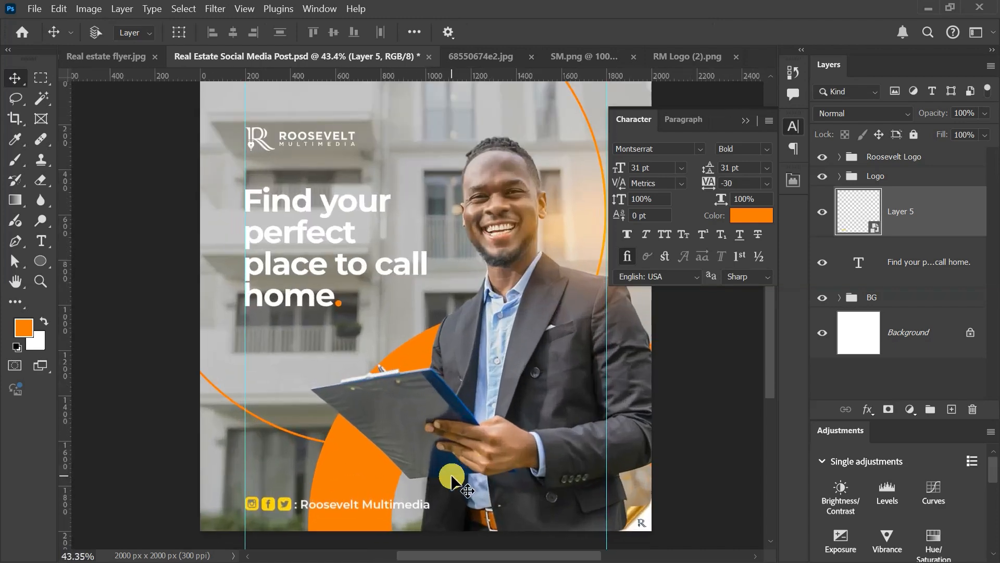
key("ctrl+0")
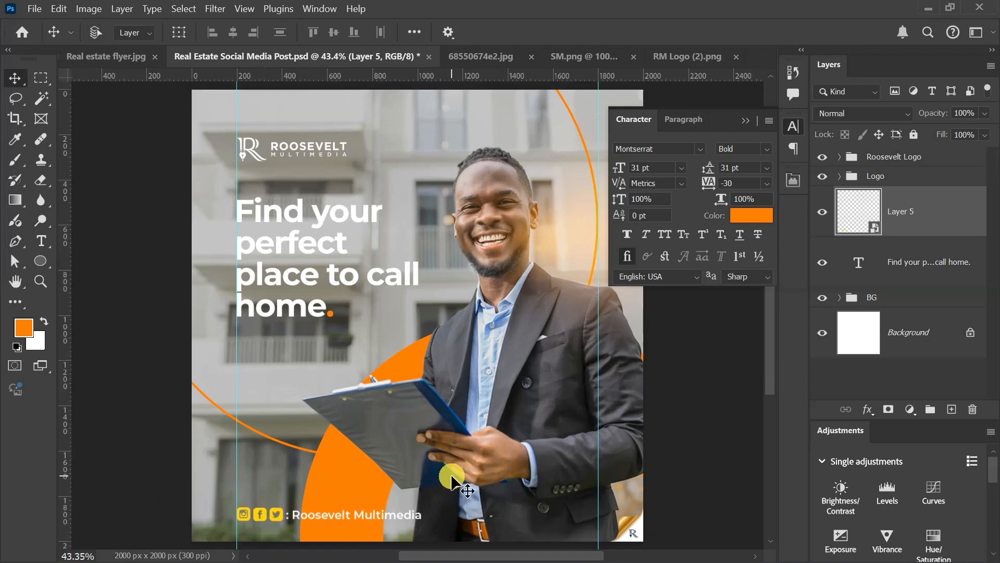
Step: Move the headline layer above the social media layer, then group both layers and name the group Info
left_click(745, 121)
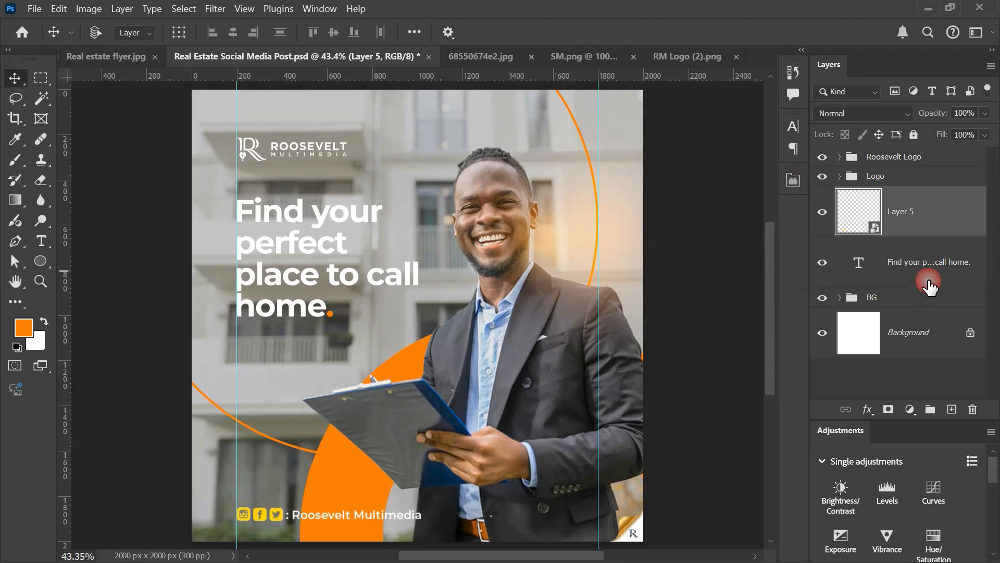
left_click_drag(934, 279, 936, 225)
left_click(937, 224, "shift")
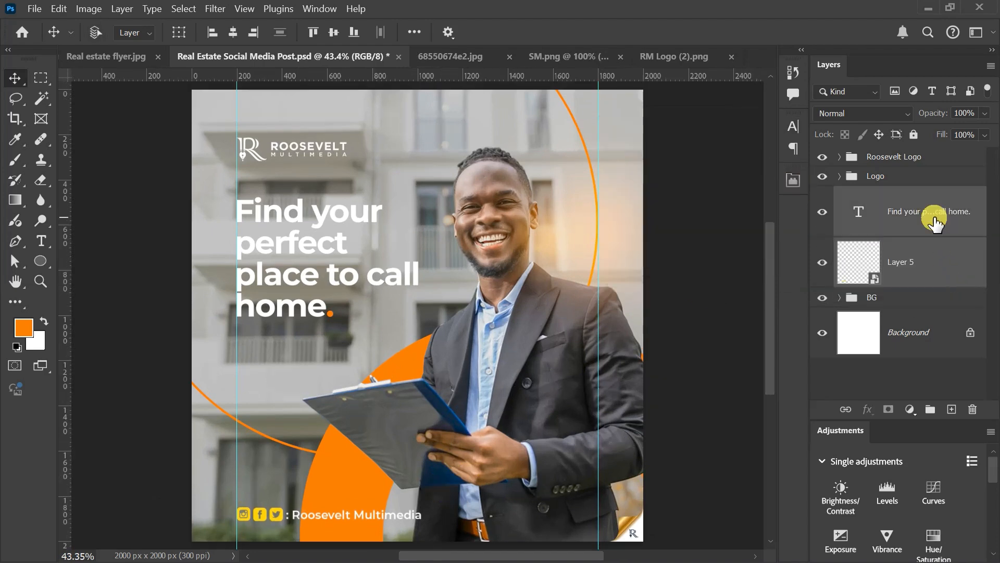
key("ctrl+g")
double_click(876, 195)
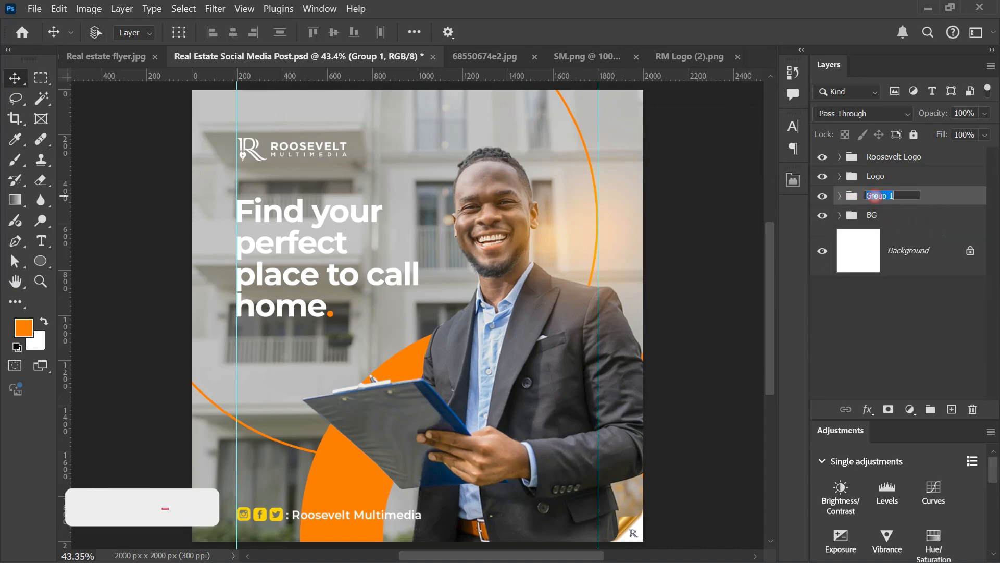
type("Info.")
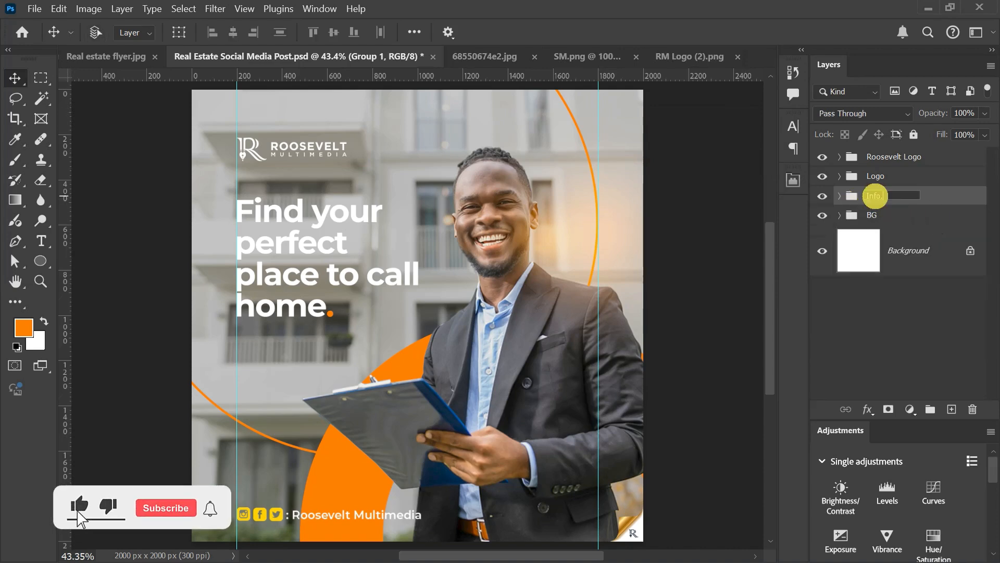
left_click(982, 391)
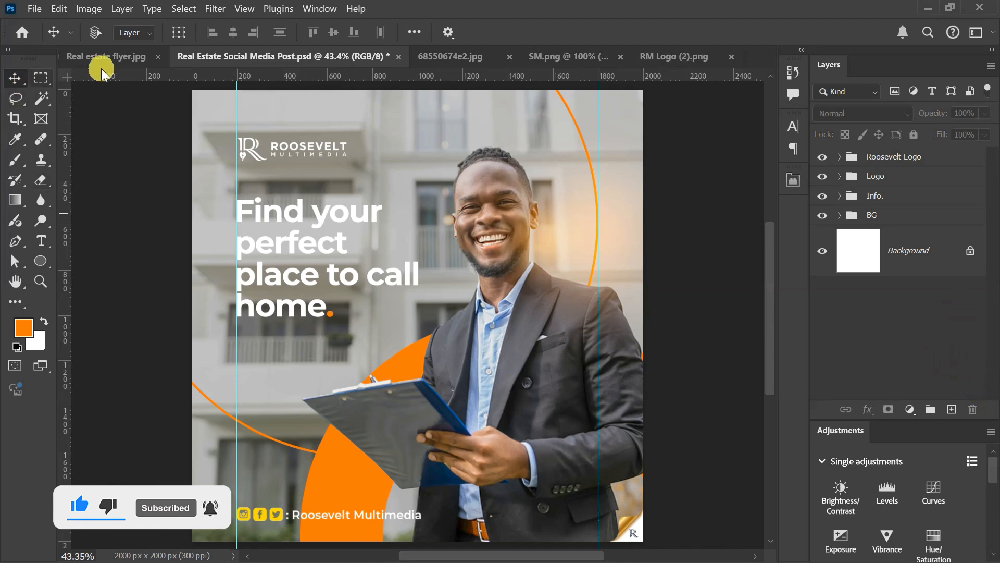
Step: Compare the finished post with the reference Real estate flyer.jpg by switching between the two documents
left_click(114, 58)
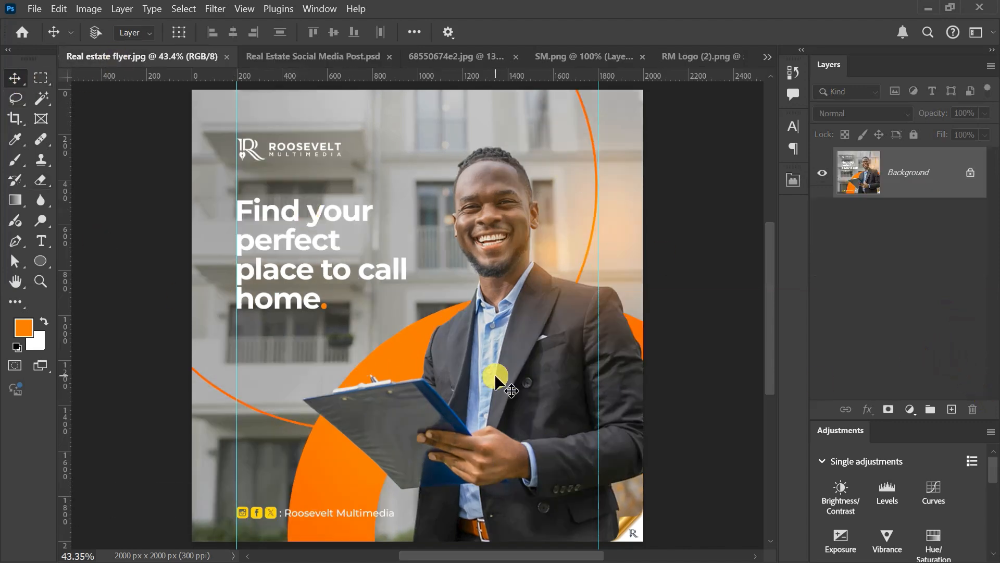
left_click(339, 55)
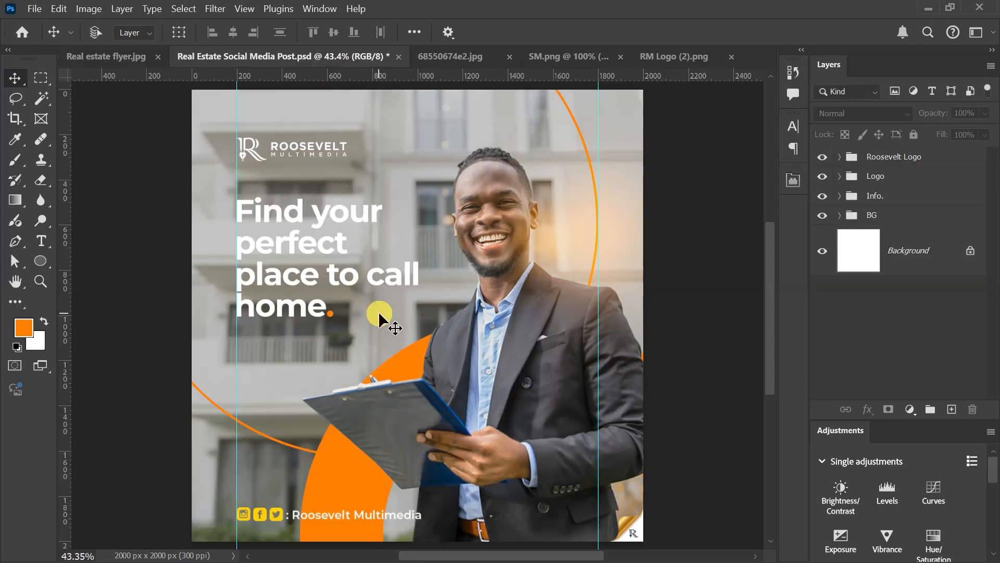
left_click(105, 60)
left_click(316, 59)
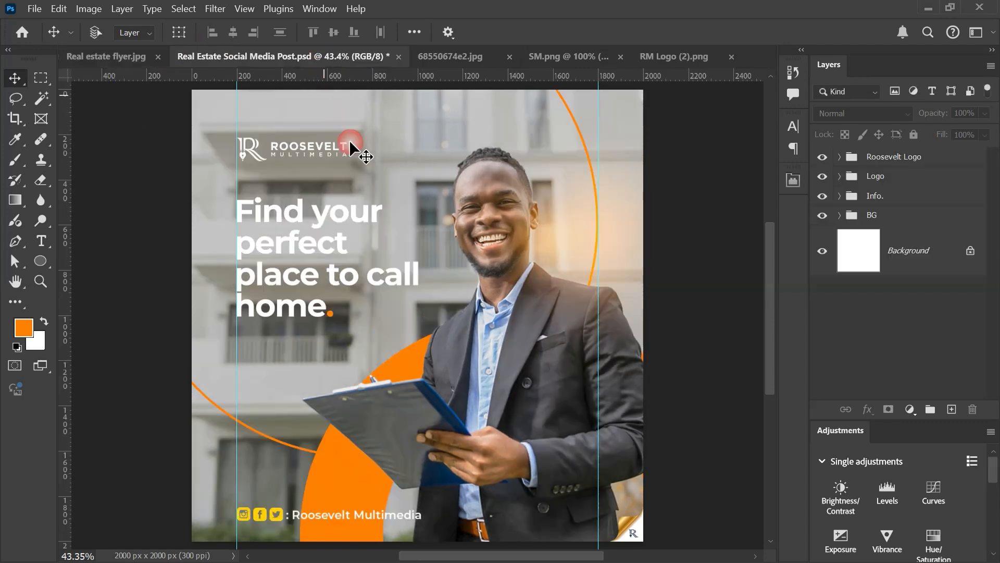